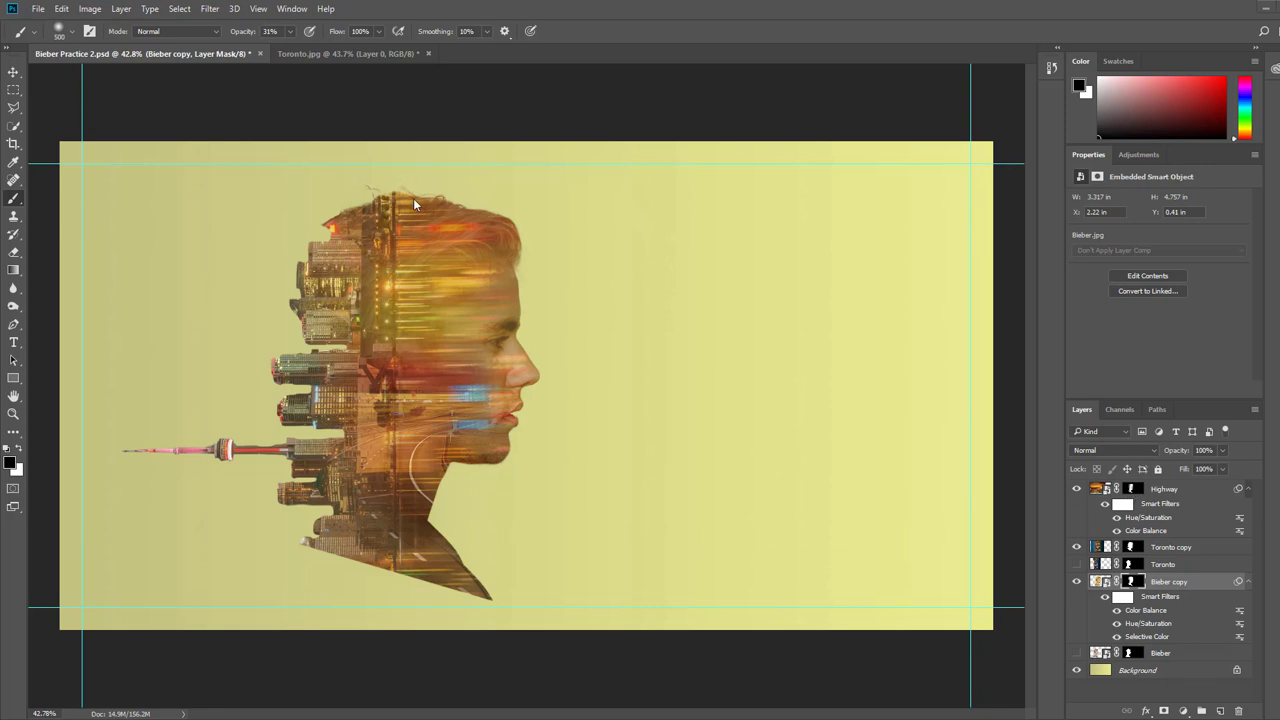
pyautogui.scroll(5, 413, 198)
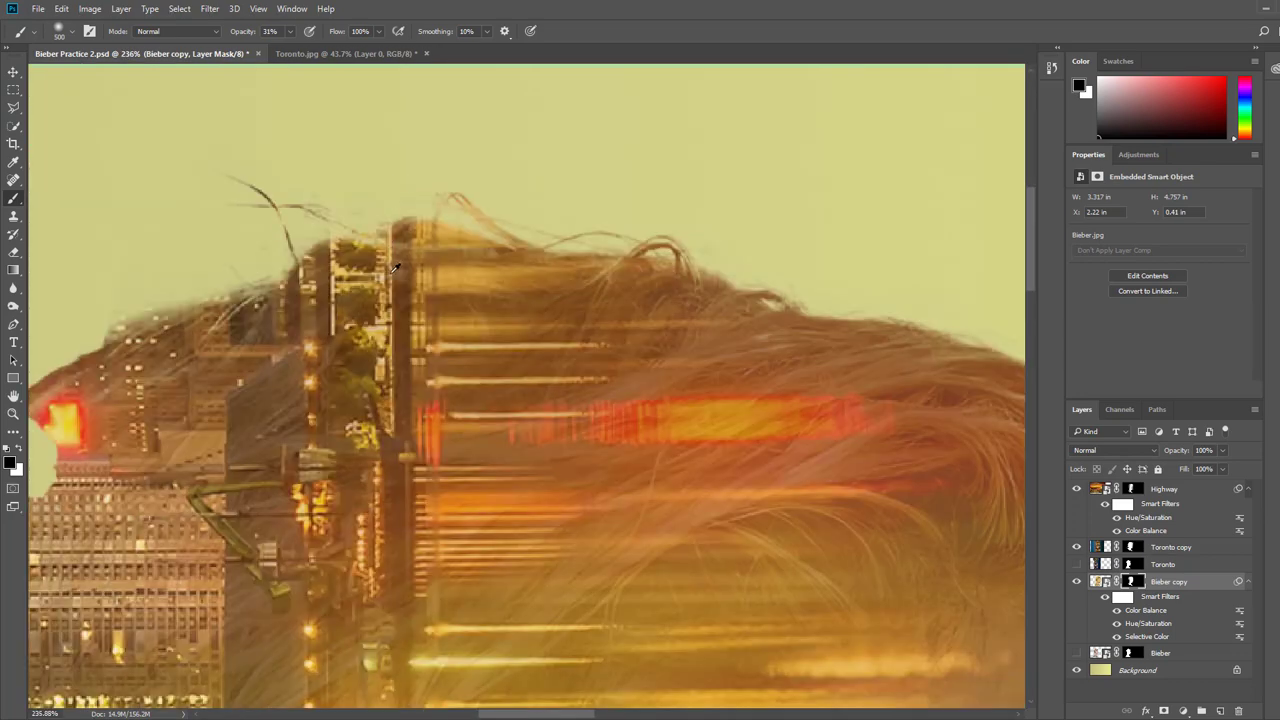
pyautogui.scroll(-5, 393, 236)
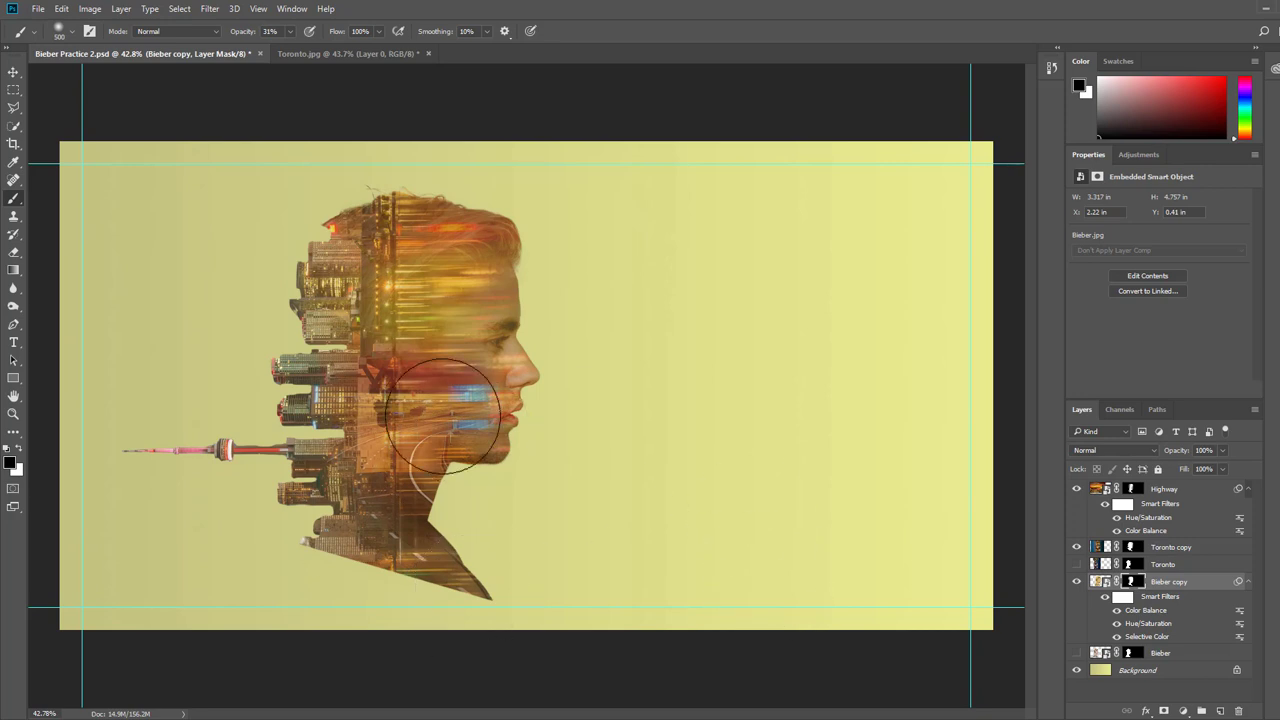
# Create a new document 10.5 inches wide and 5.5 inches high at a resolution of 300 pixels/inch
pyautogui.click(37, 9)
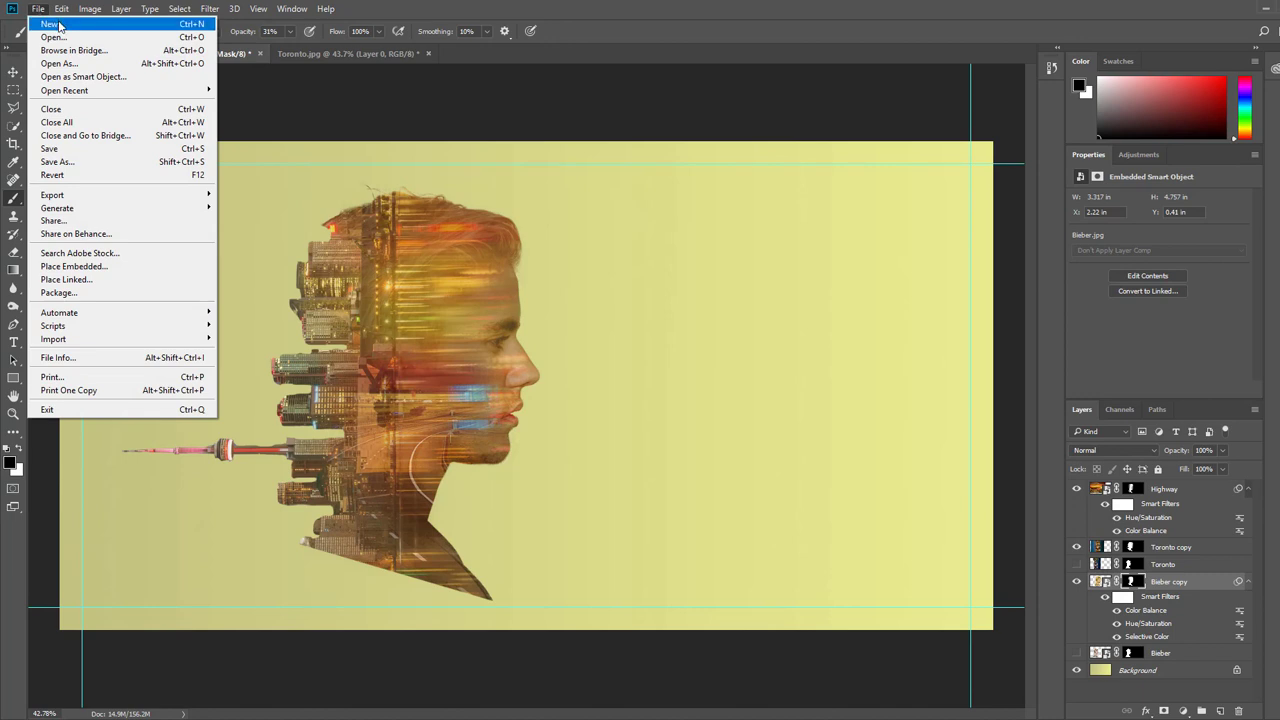
pyautogui.click(58, 25)
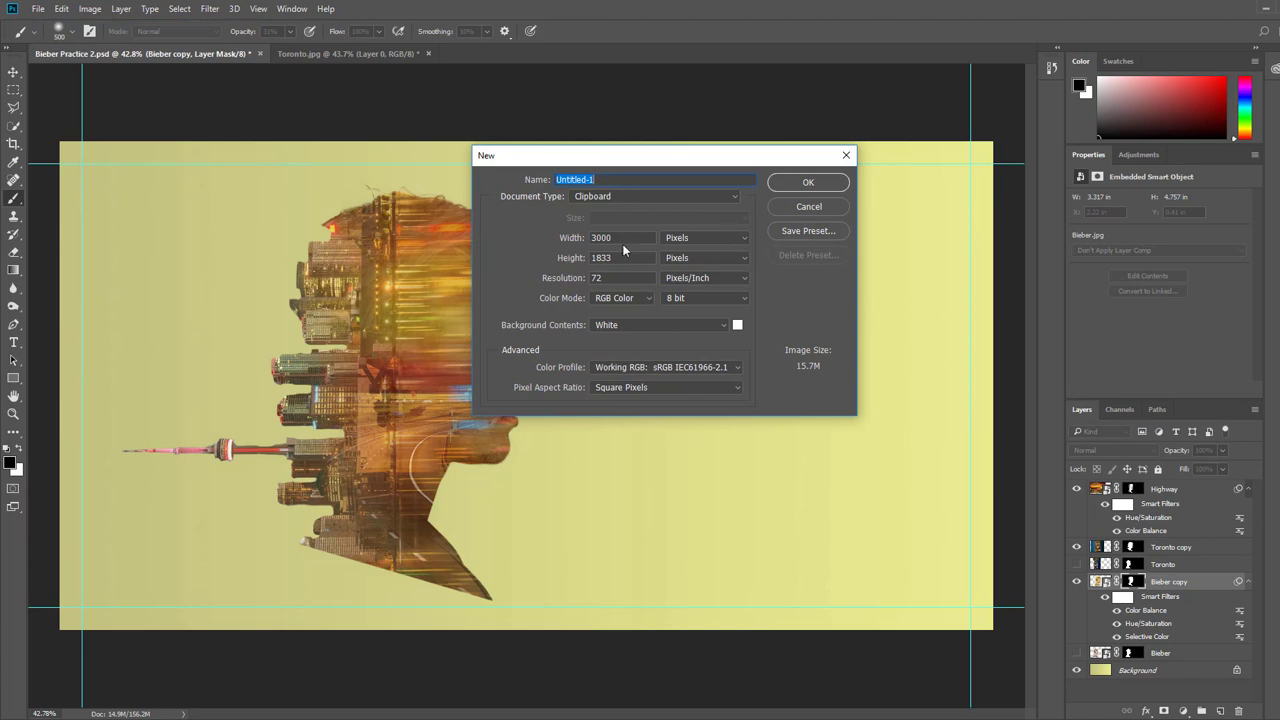
pyautogui.click(743, 238)
pyautogui.click(680, 248)
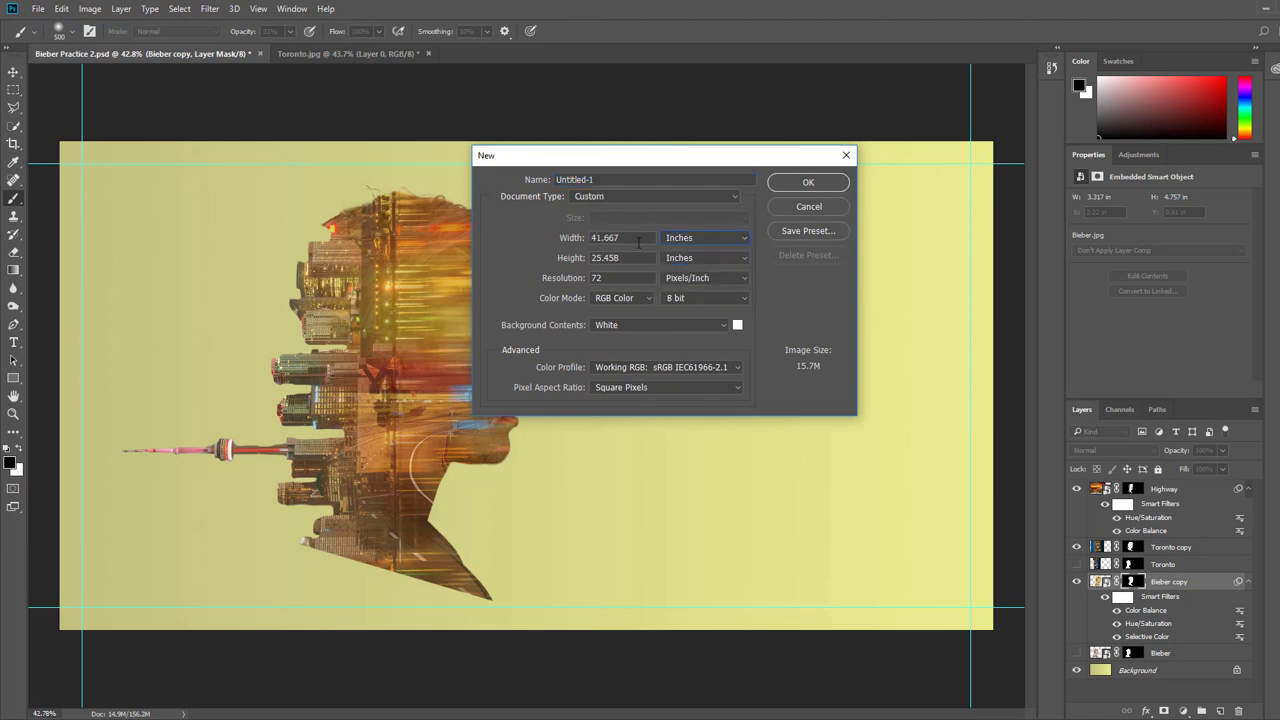
pyautogui.write('10.')
pyautogui.write('5.5')
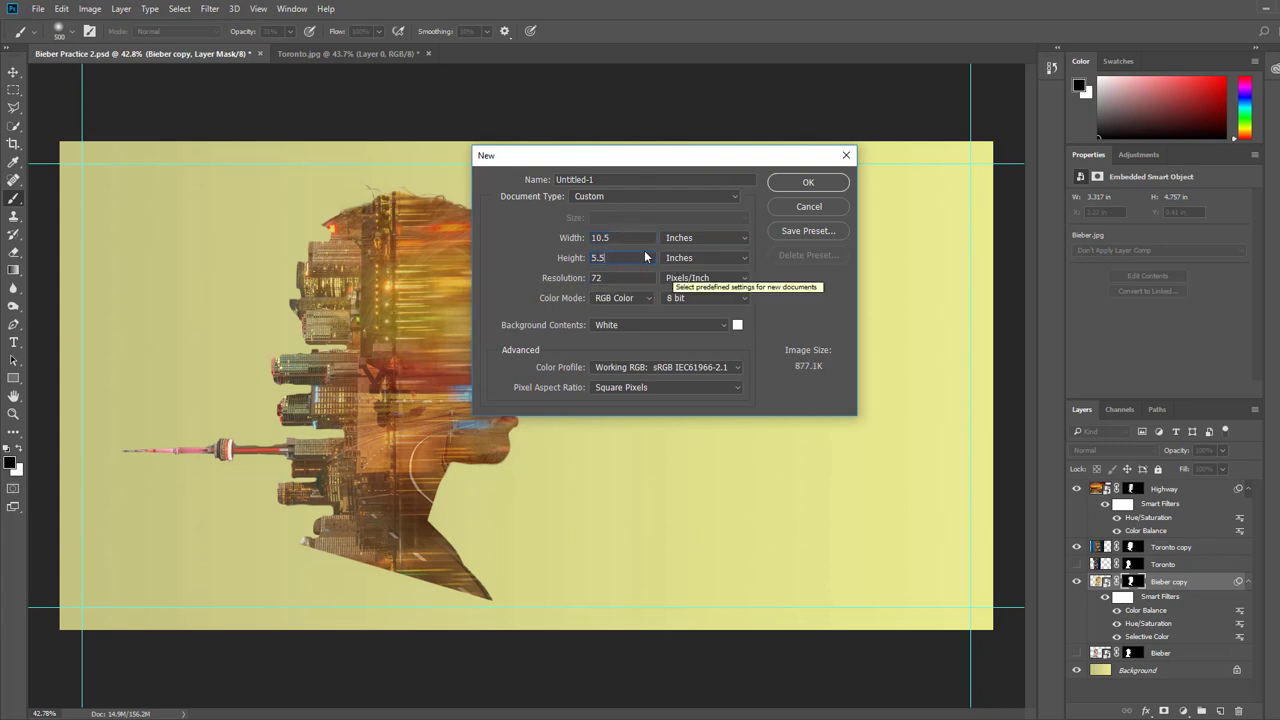
pyautogui.press('Tab')
pyautogui.write('3')
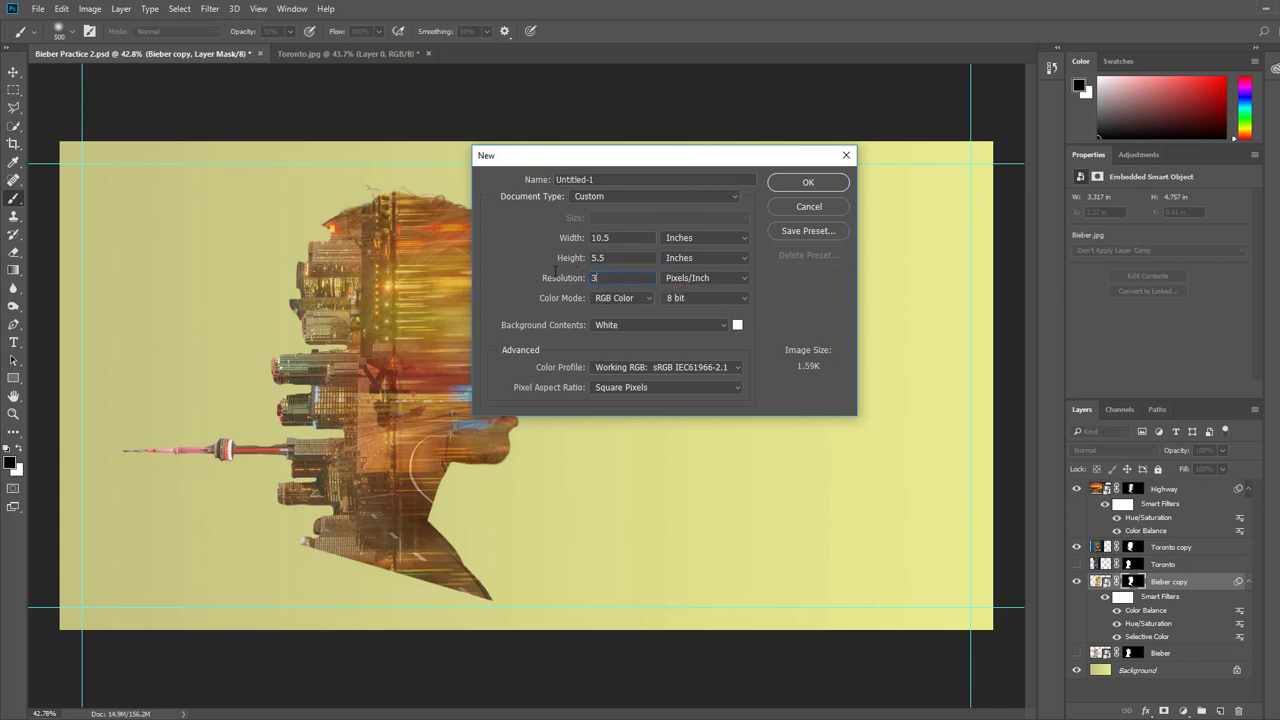
pyautogui.write('00')
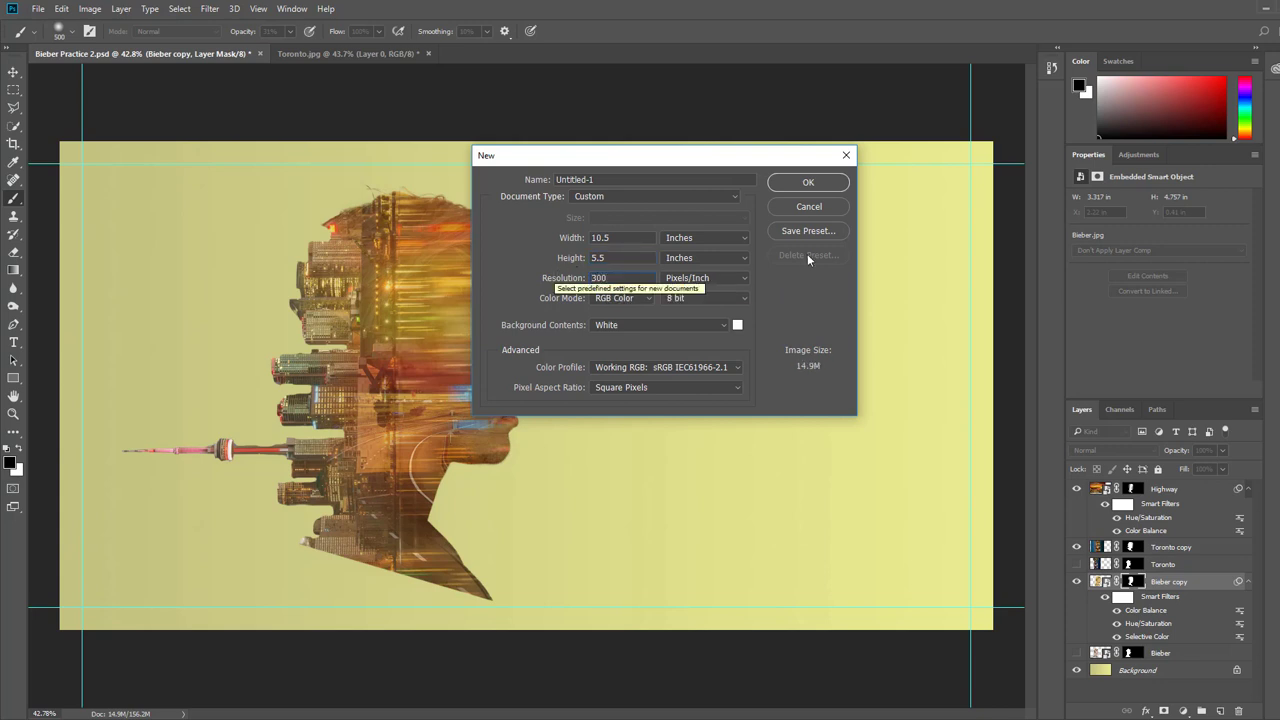
pyautogui.click(808, 182)
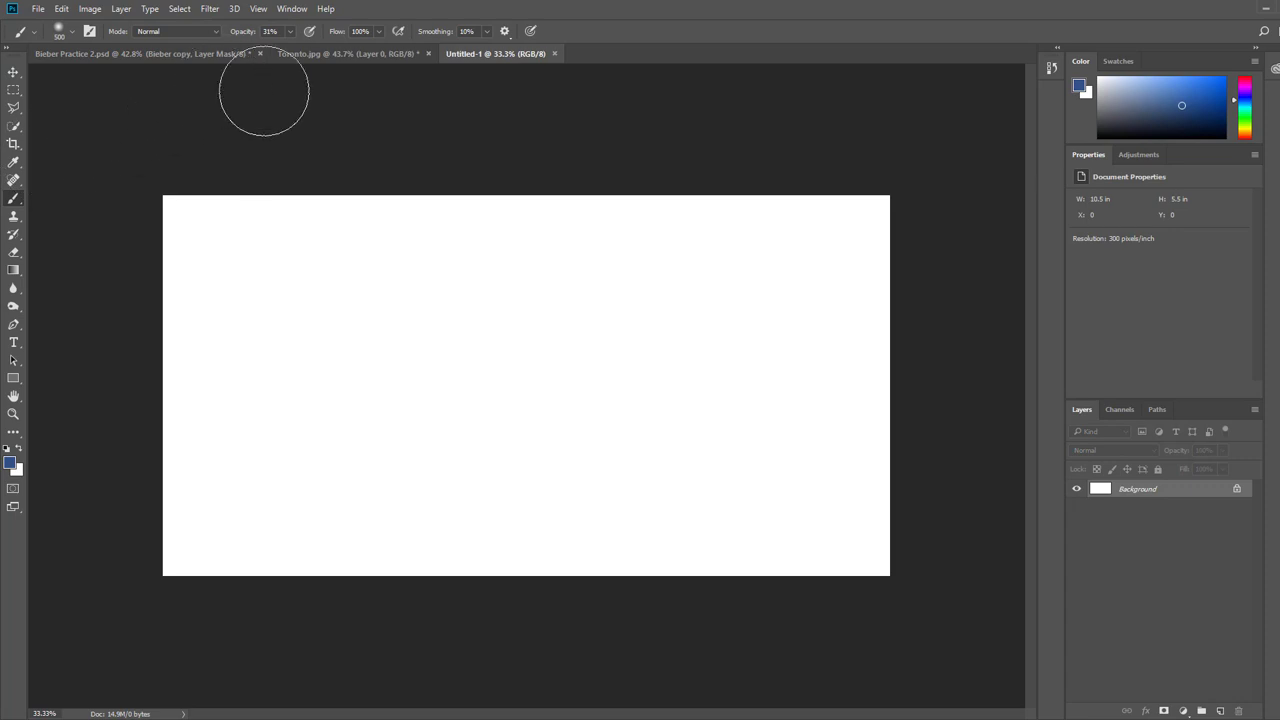
# Add two vertical guides to the blank document, at 0.25 in and 10.25 in
pyautogui.click(258, 9)
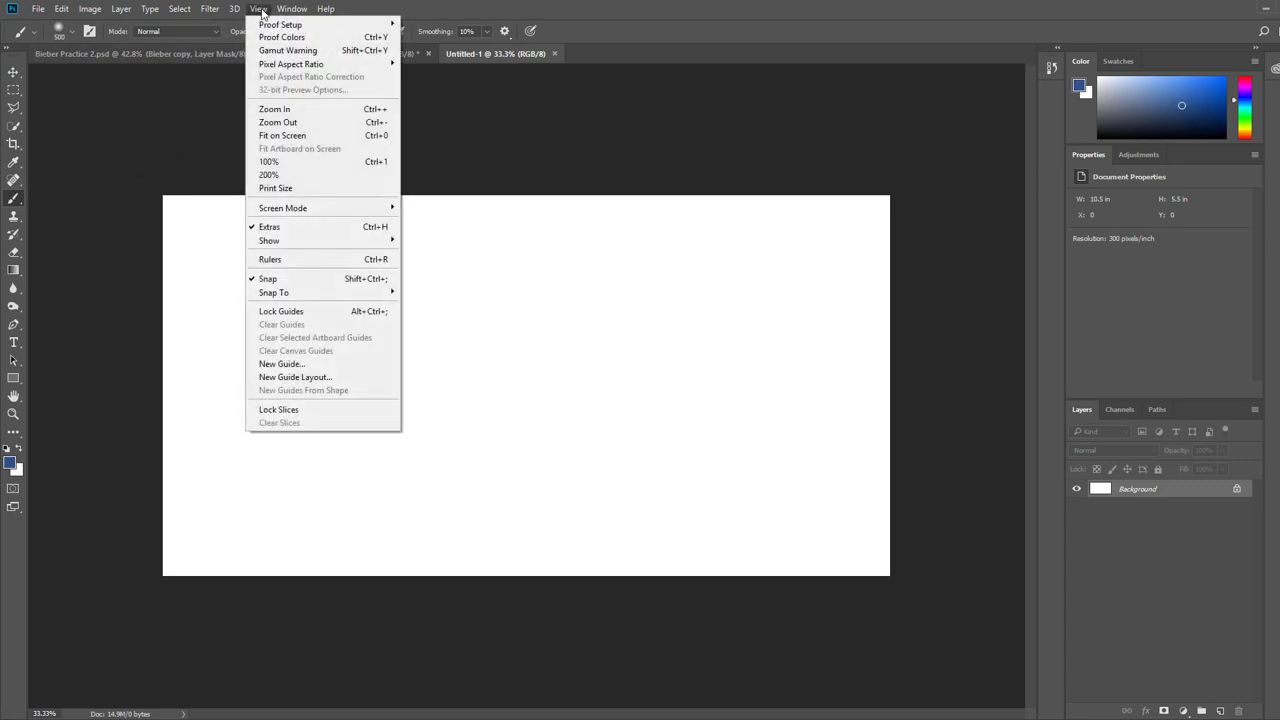
pyautogui.click(300, 365)
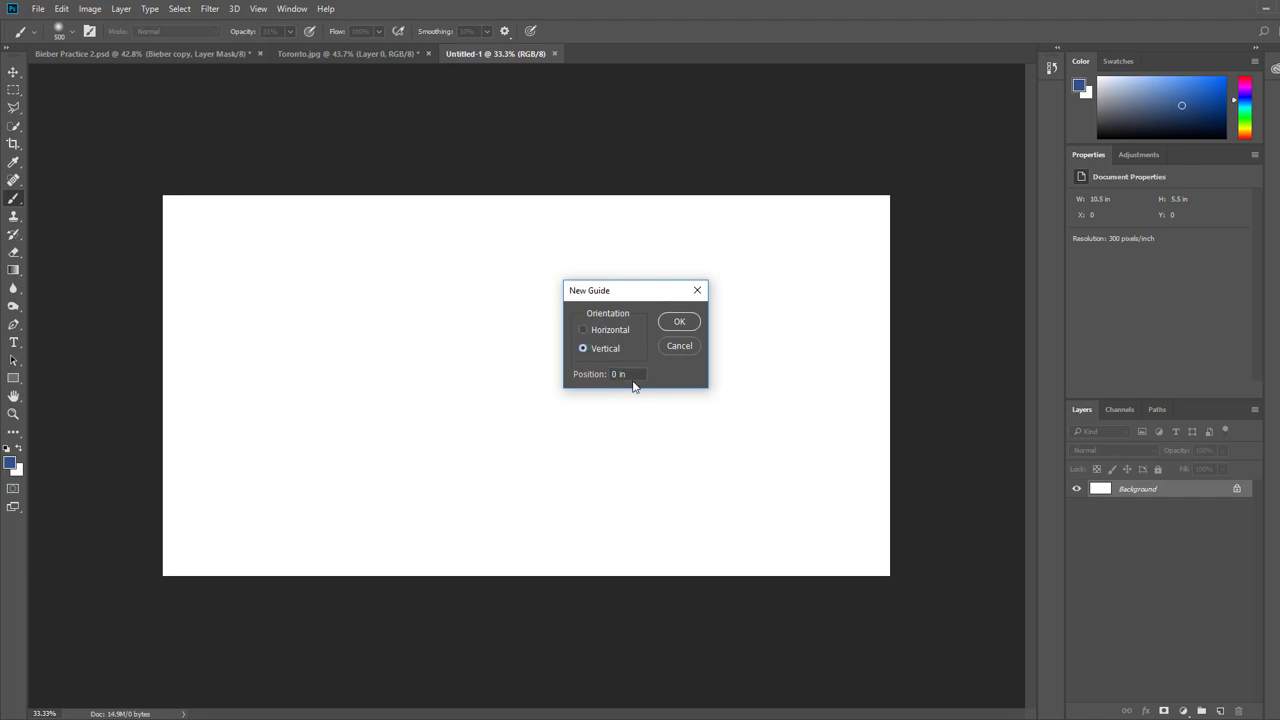
pyautogui.moveTo(632, 380); pyautogui.dragTo(562, 369)
pyautogui.write('0.25')
pyautogui.press('Return')
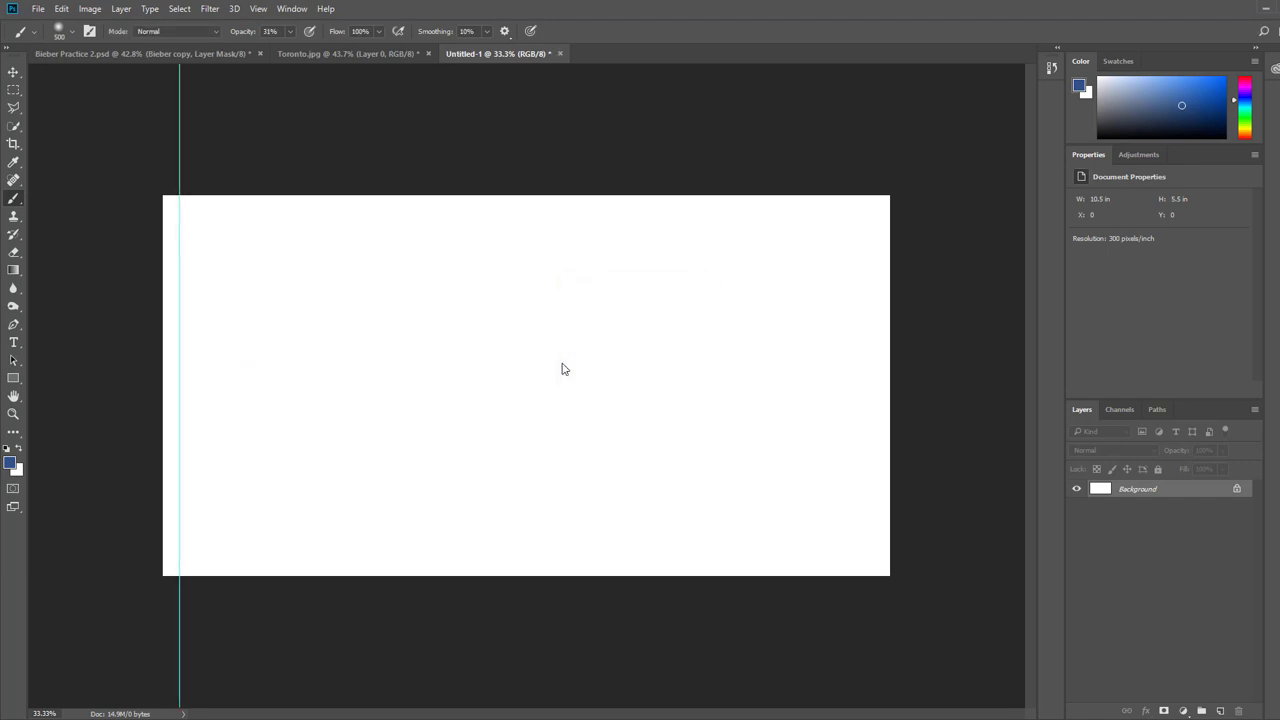
pyautogui.click(256, 9)
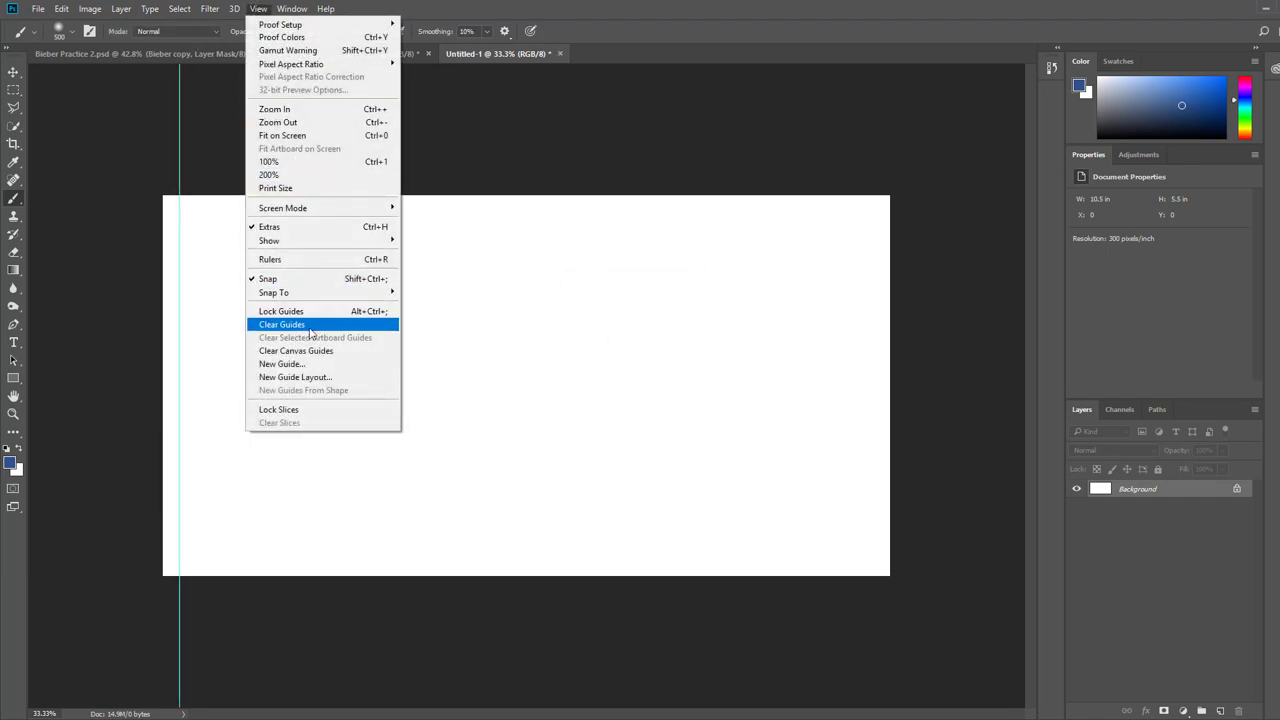
pyautogui.click(355, 364)
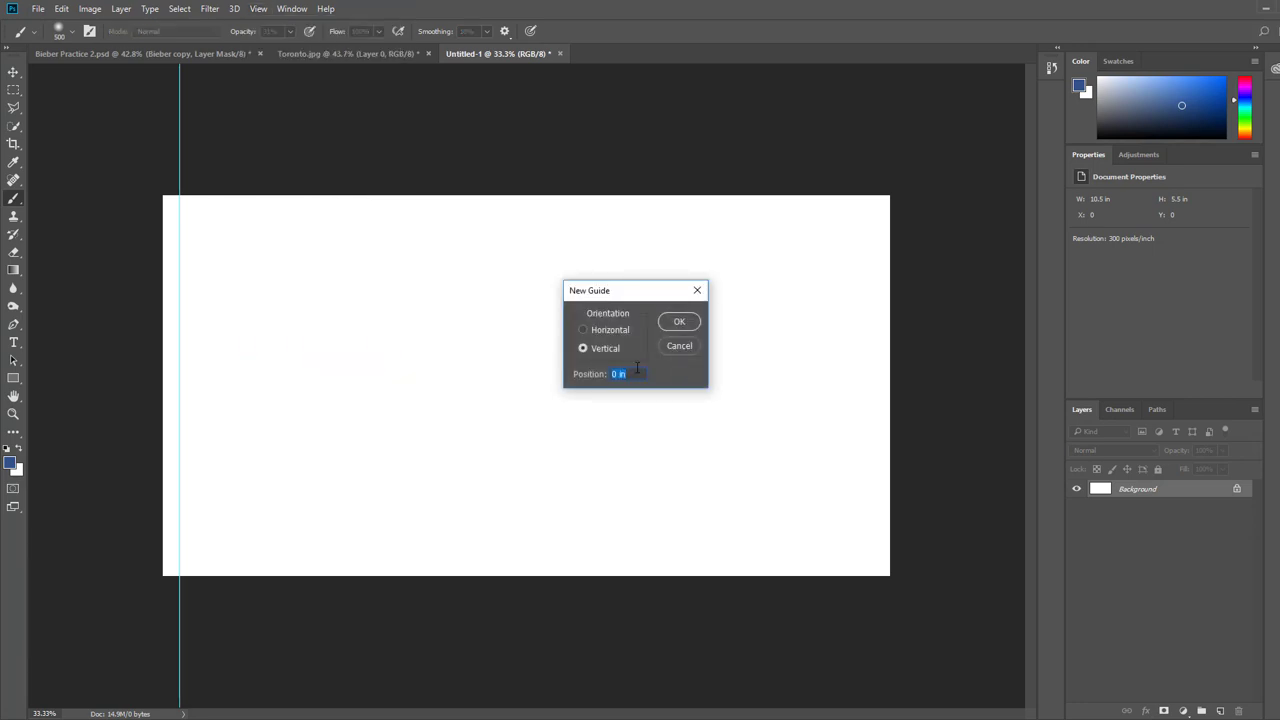
pyautogui.write('10.25')
pyautogui.press('Return')
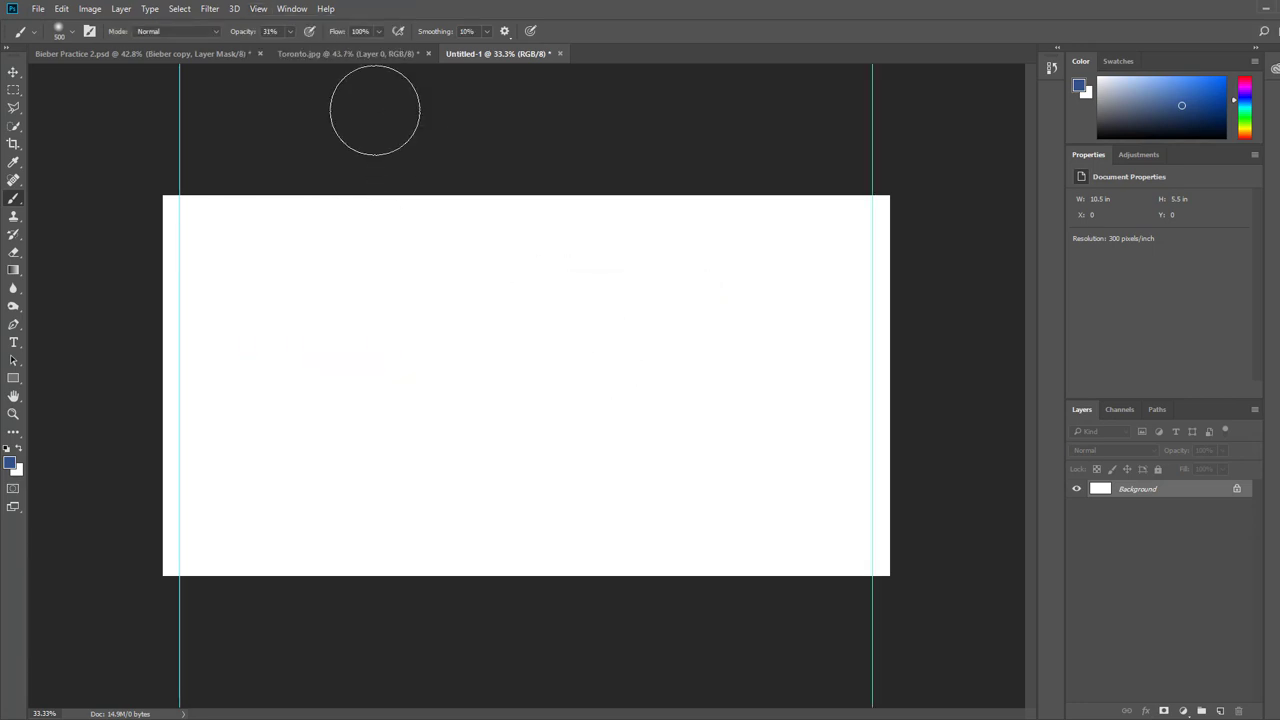
# Add two horizontal guides to the document, at 0.25 in and 5.25 in
pyautogui.click(256, 9)
pyautogui.click(375, 364)
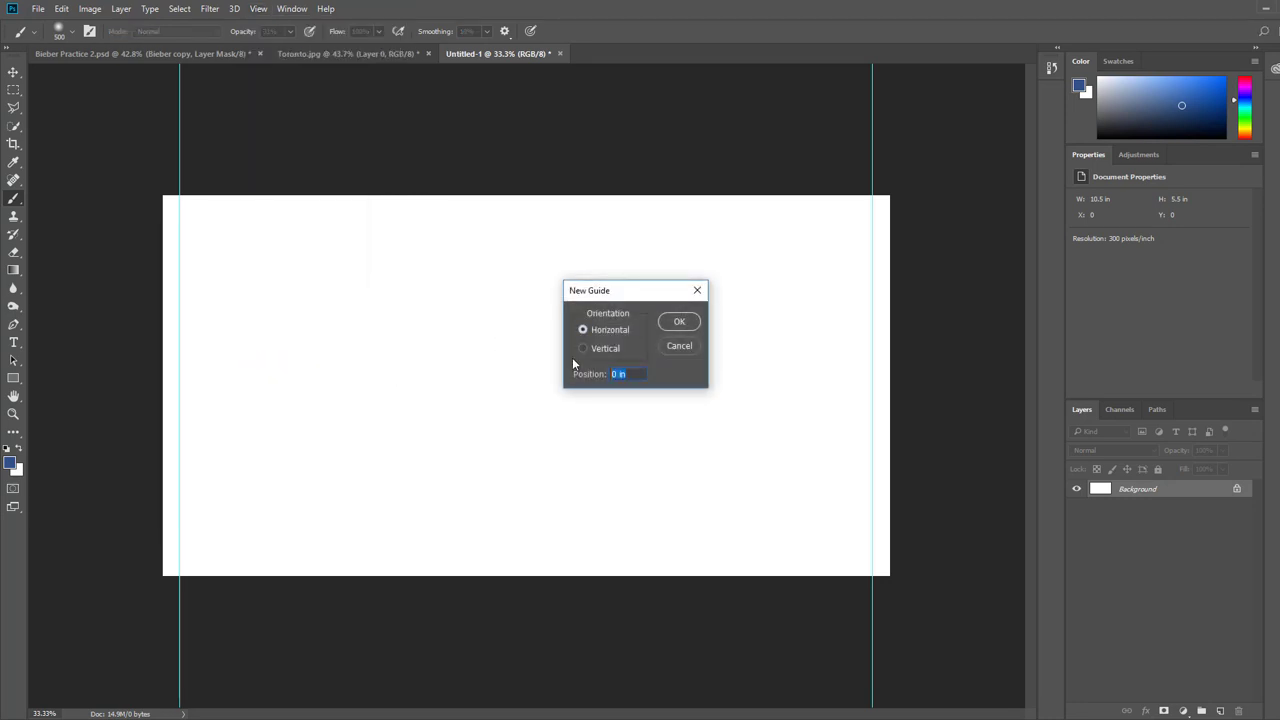
pyautogui.write('0.25')
pyautogui.press('Return')
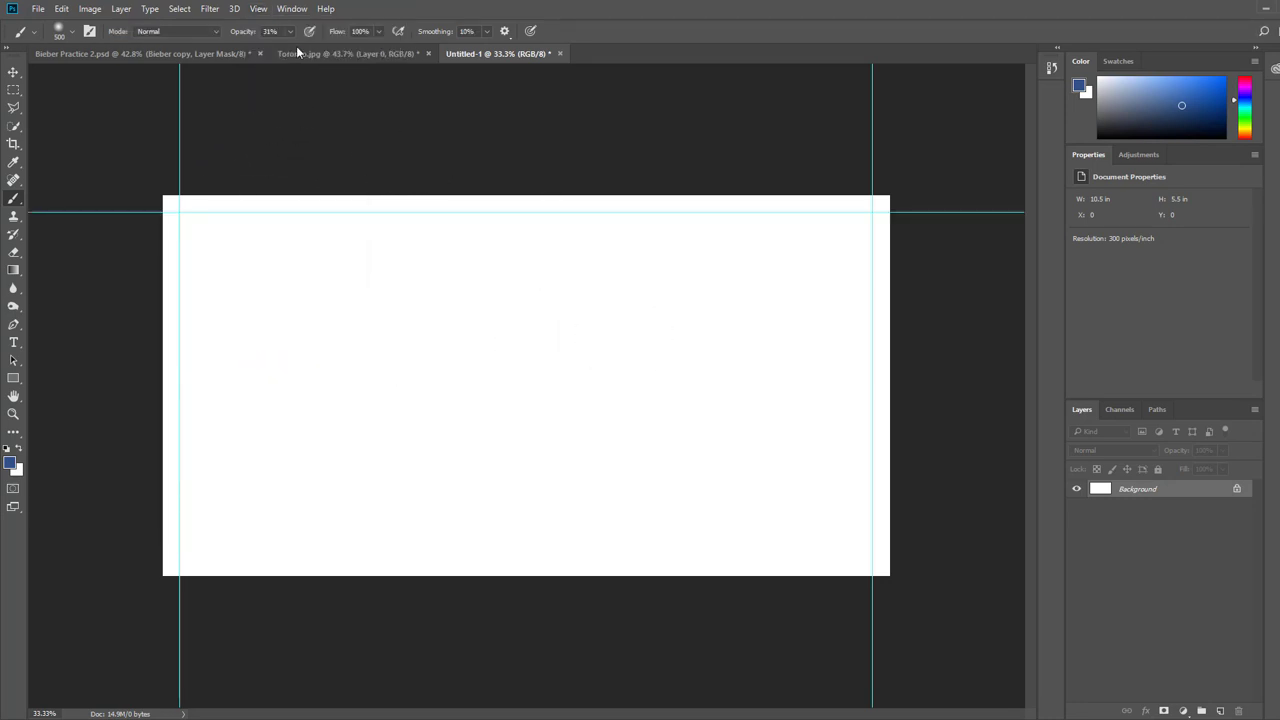
pyautogui.click(257, 9)
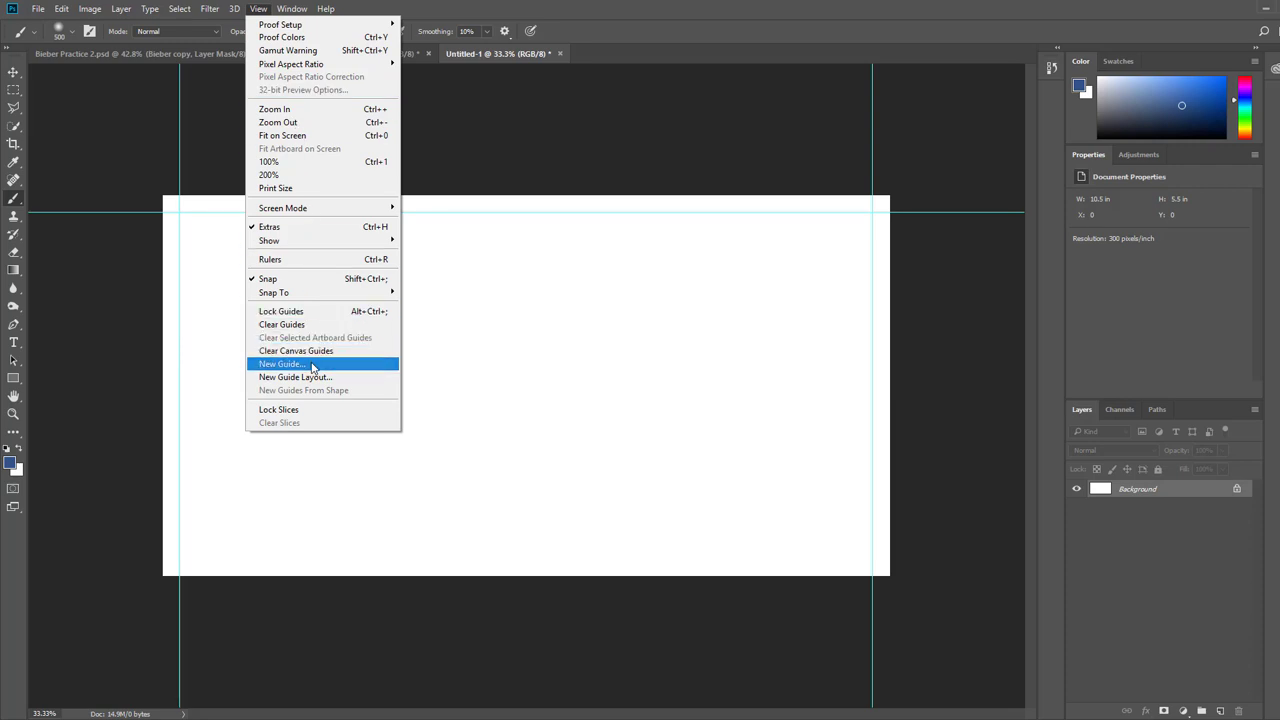
pyautogui.click(316, 364)
pyautogui.write('5')
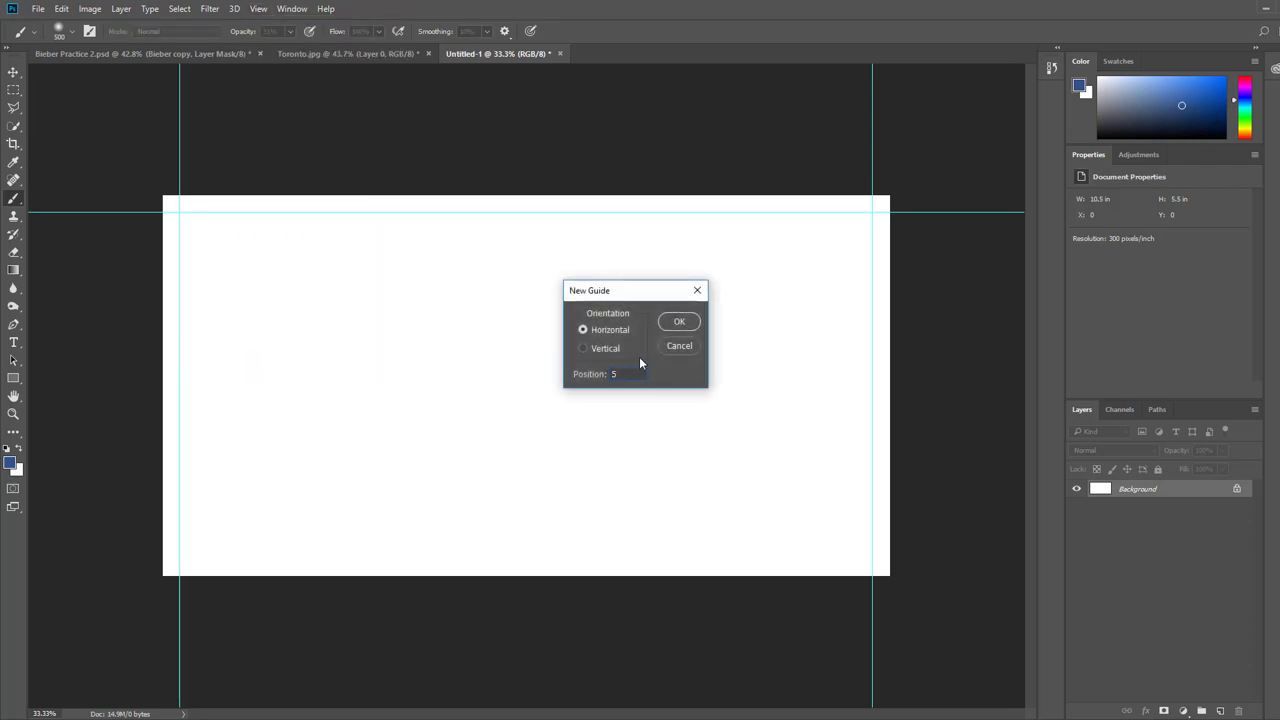
pyautogui.write('.25')
pyautogui.press('Return')
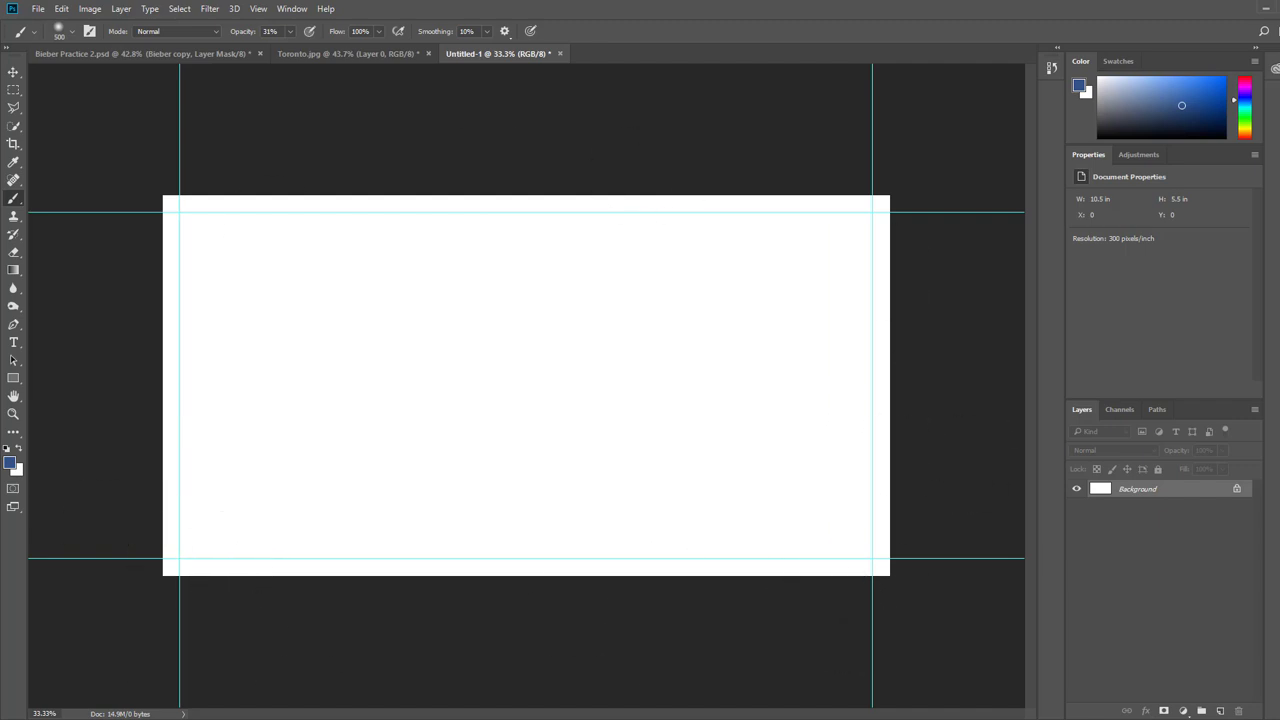
# Switch to Chrome and review the image searches for a highway at sunset, with its size filter, and a Justin Bieber profile
pyautogui.moveTo(1279, 190); pyautogui.dragTo(1186, 2)
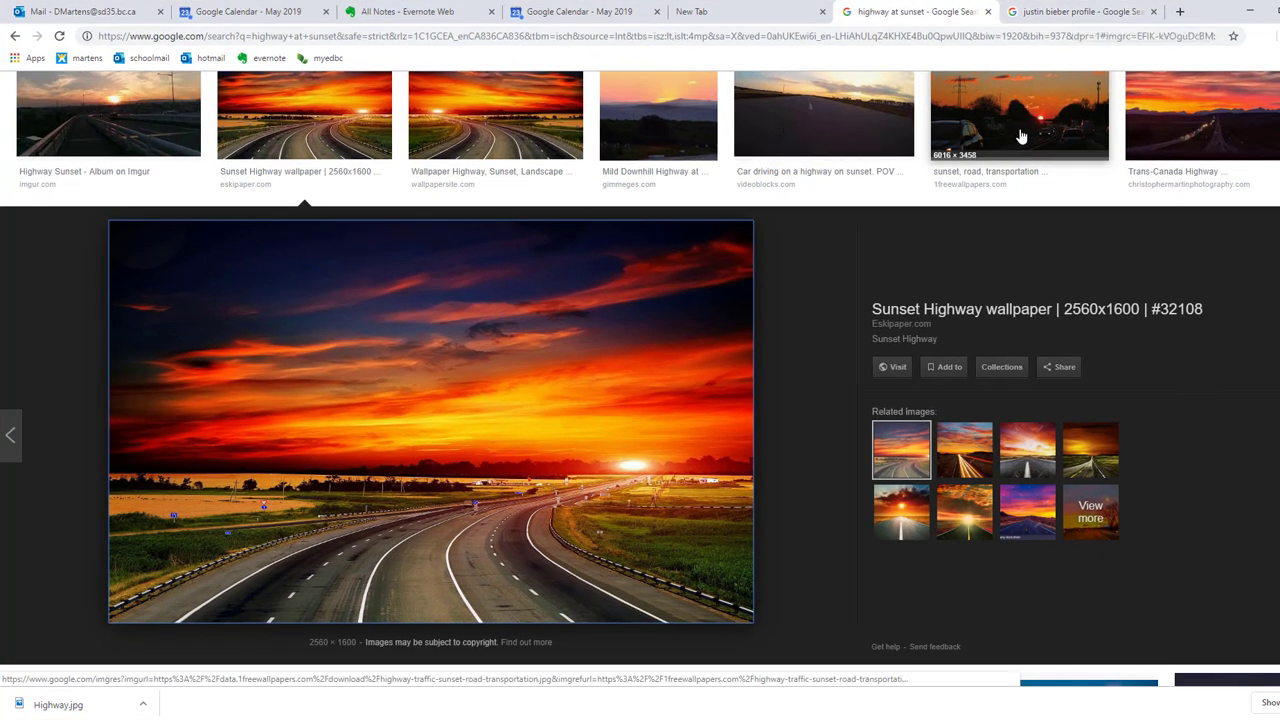
pyautogui.scroll(3, 1025, 168)
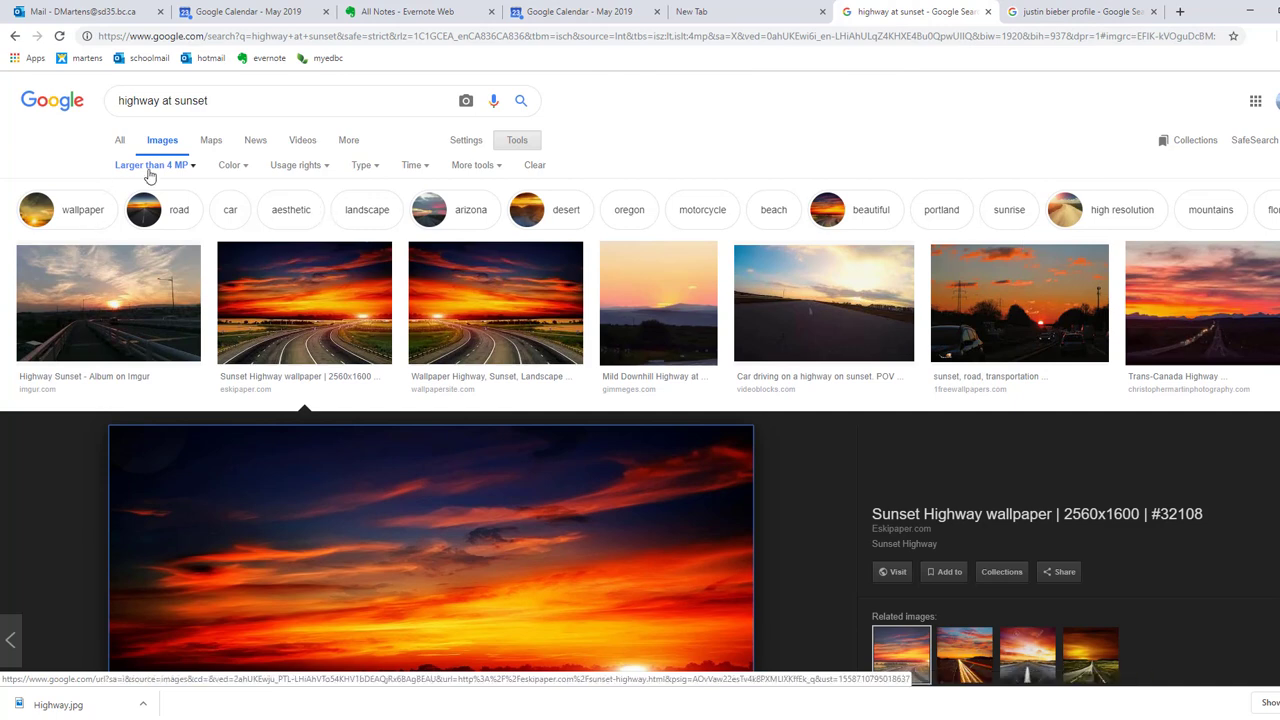
pyautogui.click(1048, 18)
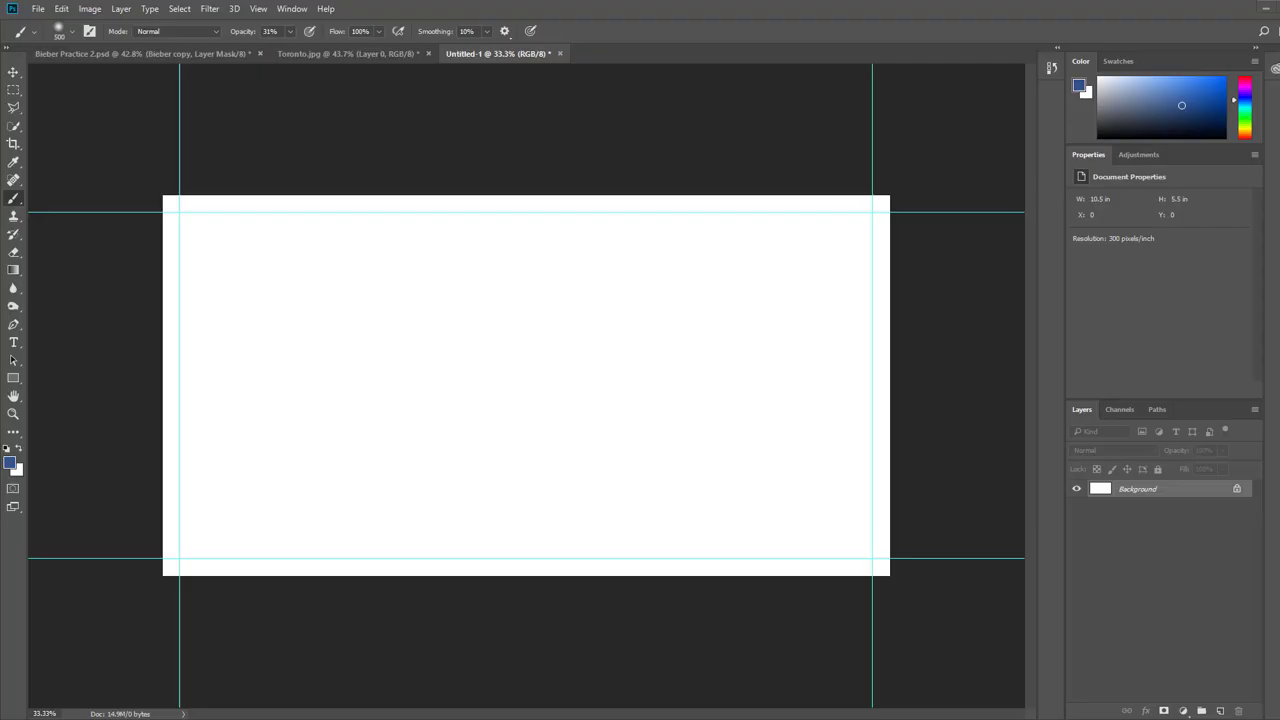
# Switch to File Explorer and place the Bieber JPG from the 04 - Double Exposure Profile folder into the new document
pyautogui.hotkey('alt', 'Tab')
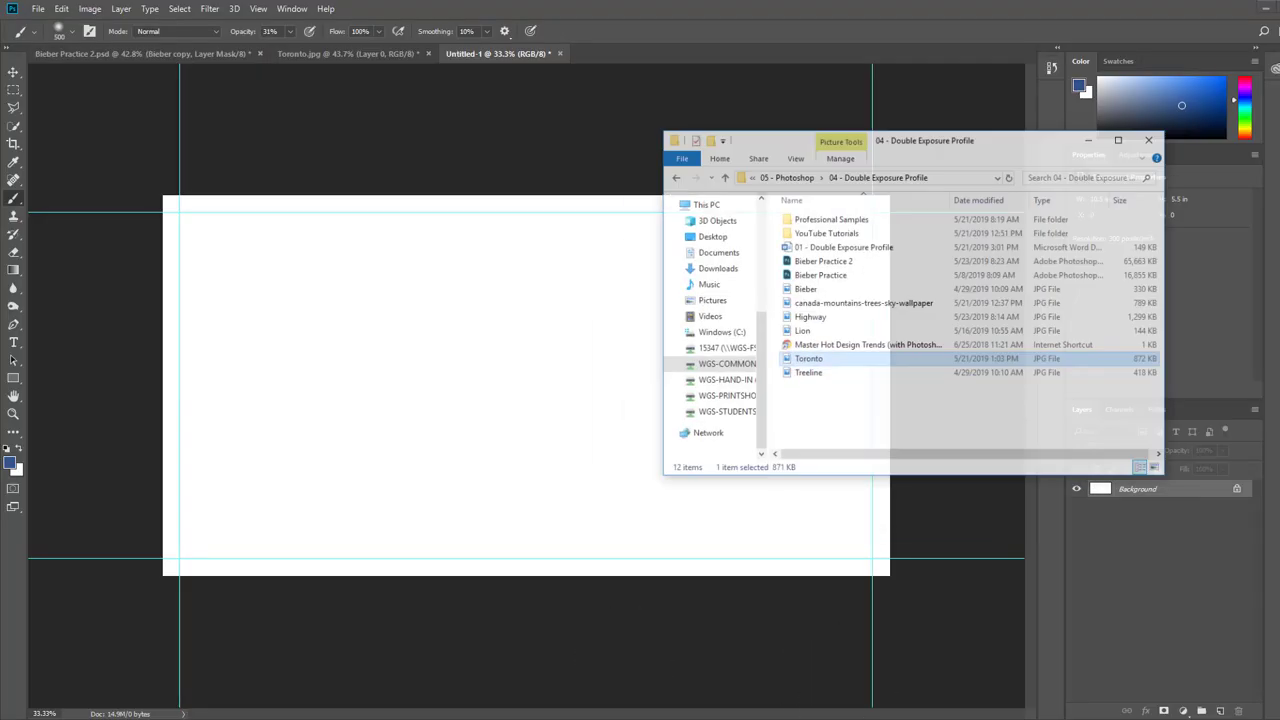
pyautogui.moveTo(1008, 114); pyautogui.dragTo(1044, 110)
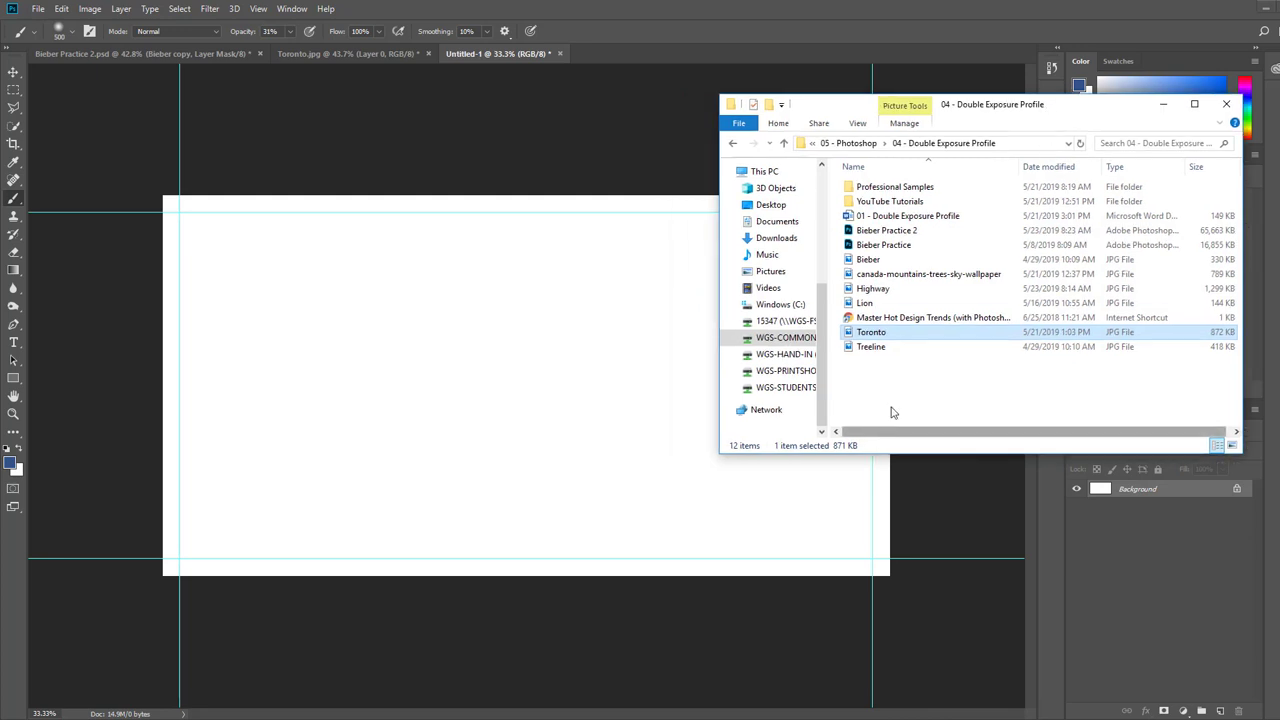
pyautogui.moveTo(887, 262); pyautogui.dragTo(440, 385)
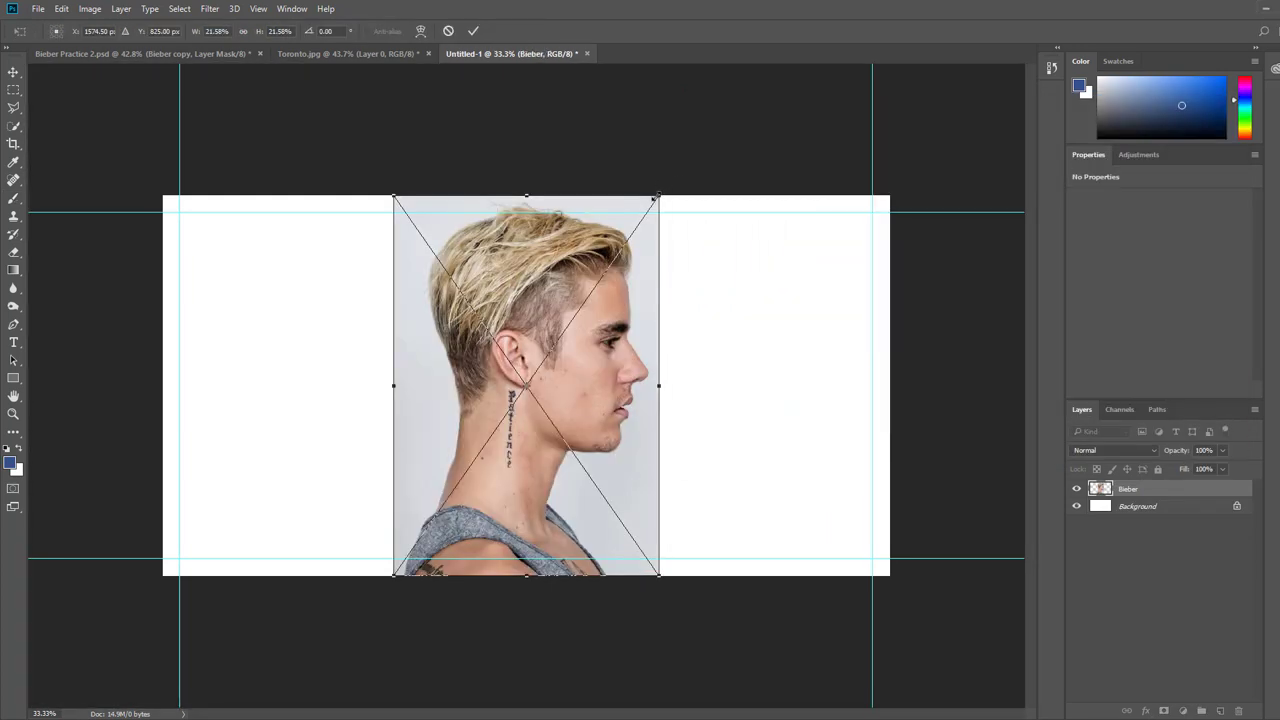
# Scale the placed Bieber image to 19.37%, position it inside the guides left of the canvas centre, and commit the placement
pyautogui.moveTo(656, 198)
pyautogui.mouseDown()
pyautogui.moveTo(620, 215)
pyautogui.moveTo(648, 203)
pyautogui.mouseUp()
pyautogui.moveTo(544, 293); pyautogui.dragTo(423, 277)
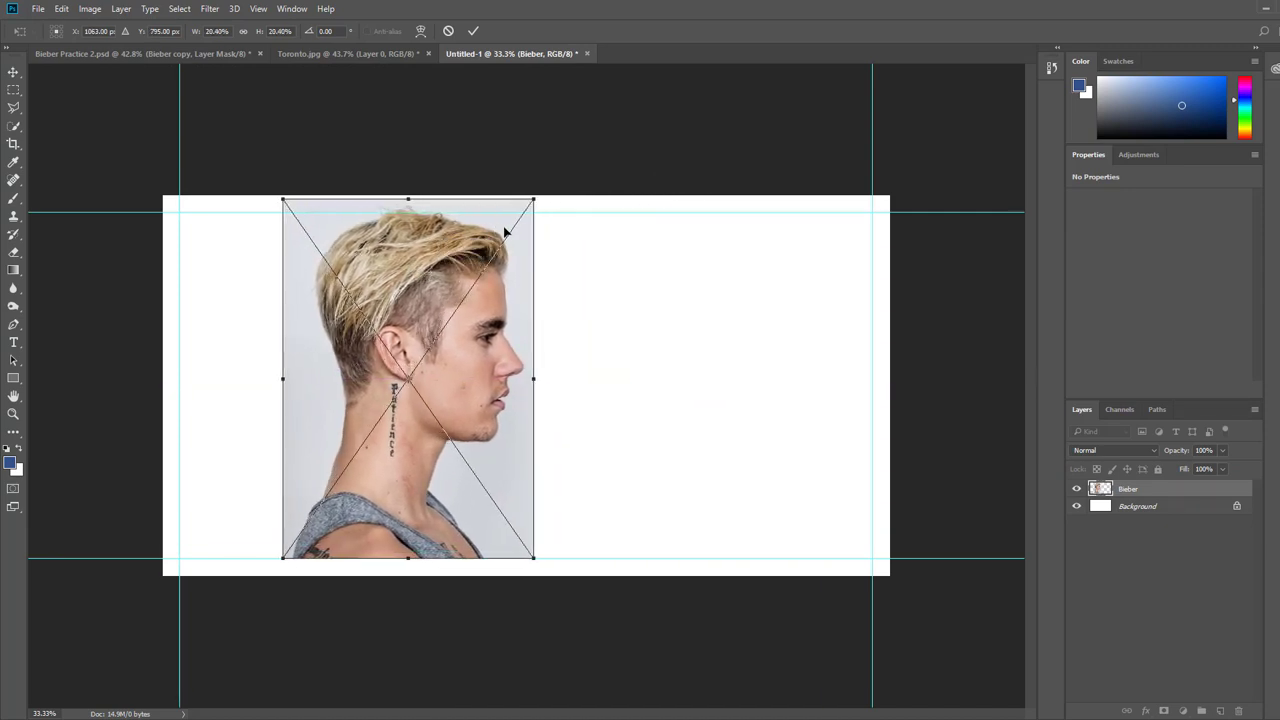
pyautogui.moveTo(532, 198); pyautogui.dragTo(507, 225)
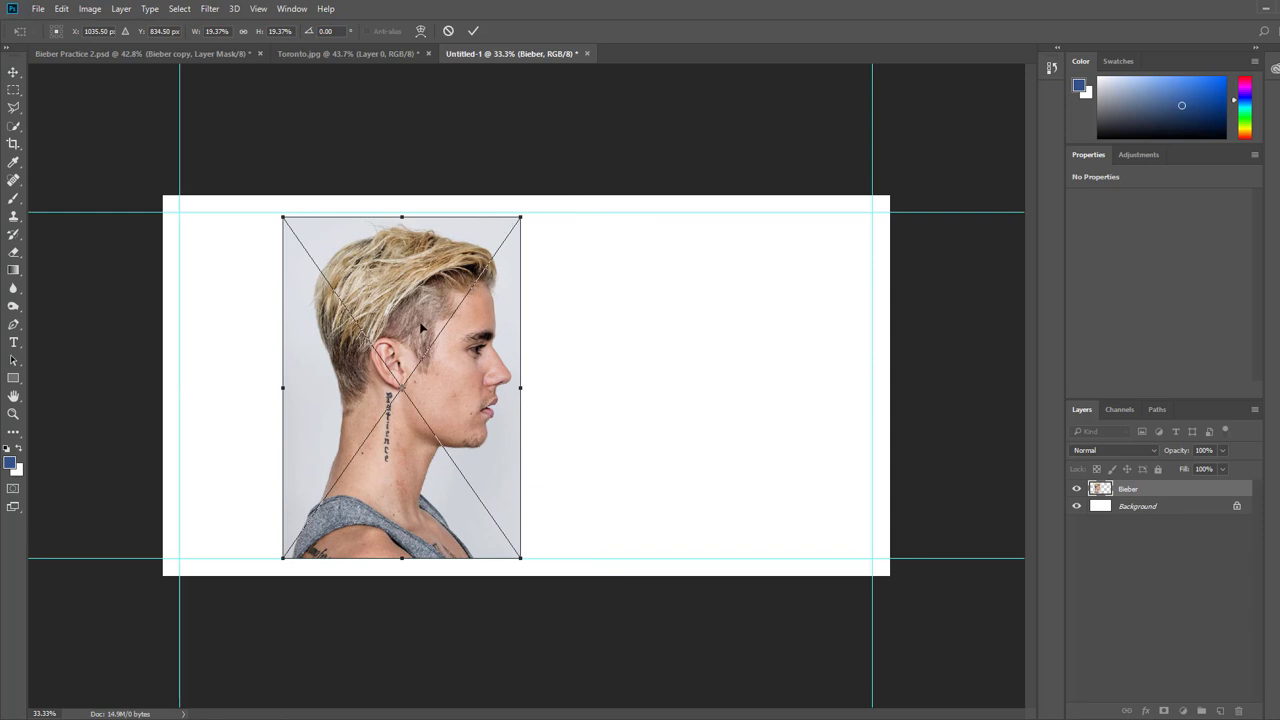
pyautogui.moveTo(432, 350); pyautogui.dragTo(460, 348)
pyautogui.click(475, 33)
pyautogui.press('b')
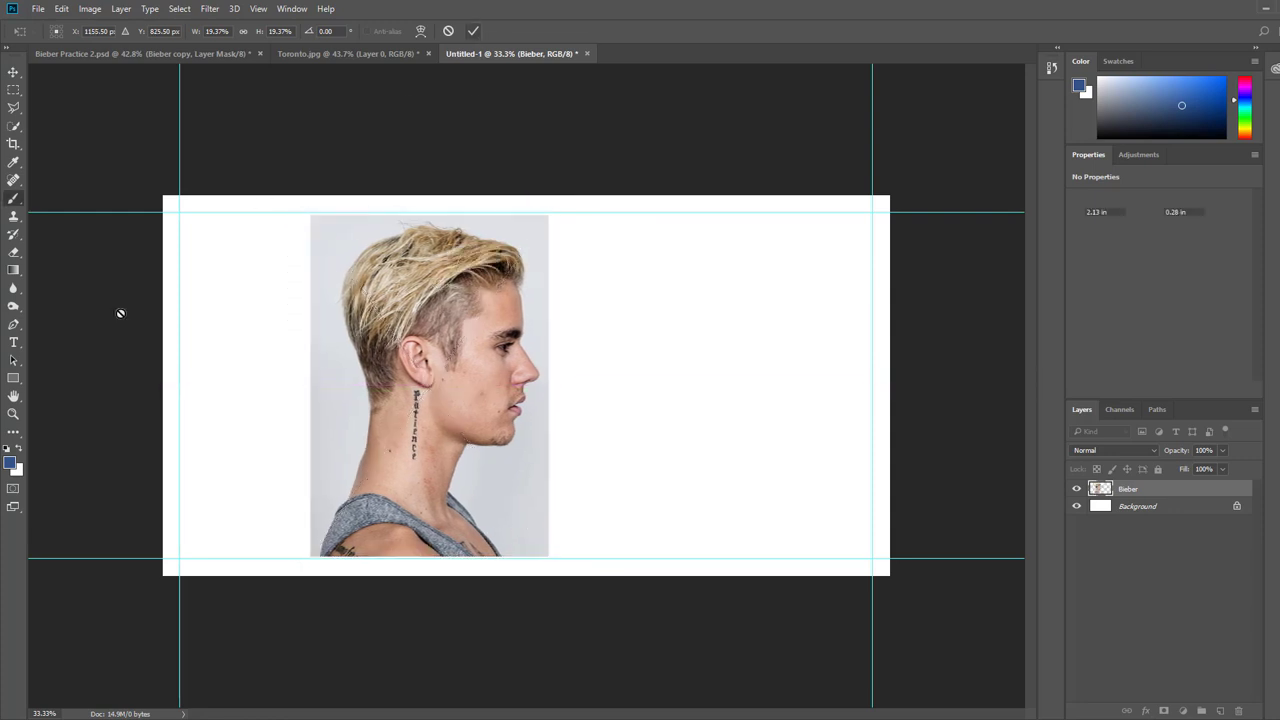
# Select the head, neck and shoulders on the Bieber layer with the Quick Selection tool and check the outline around the hair
pyautogui.click(13, 126)
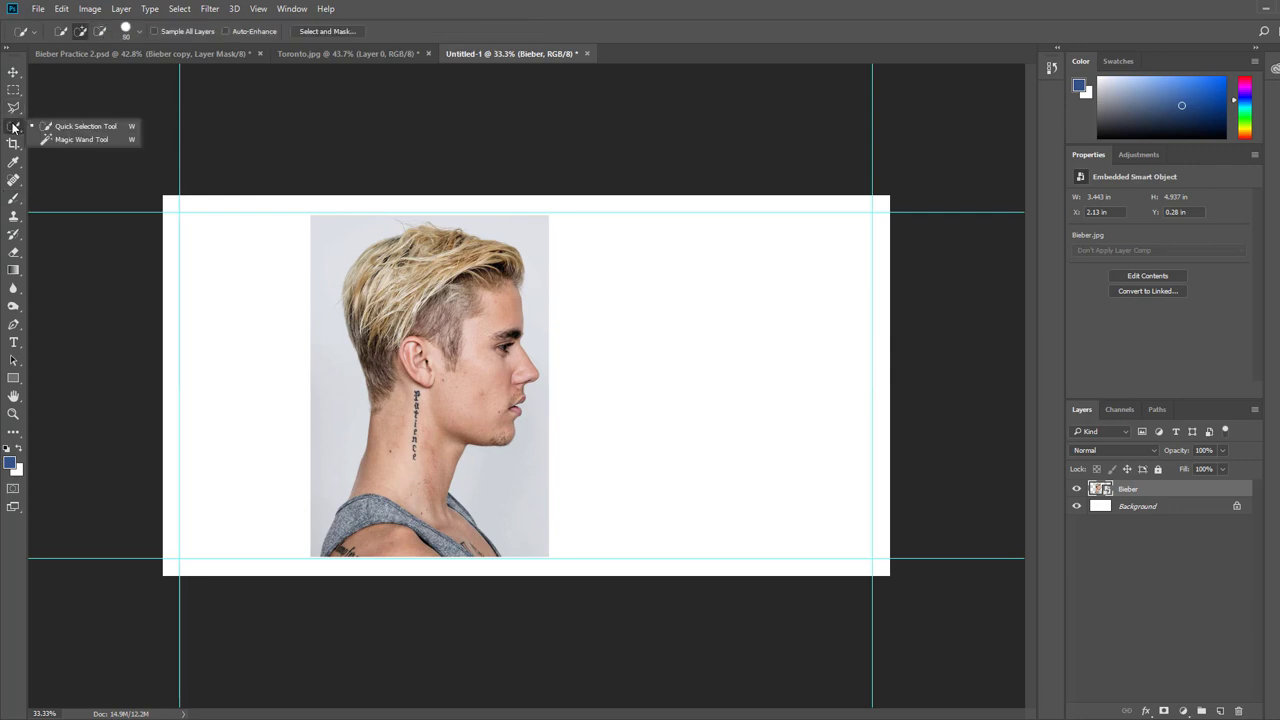
pyautogui.click(50, 125)
pyautogui.scroll(8, 431, 300)
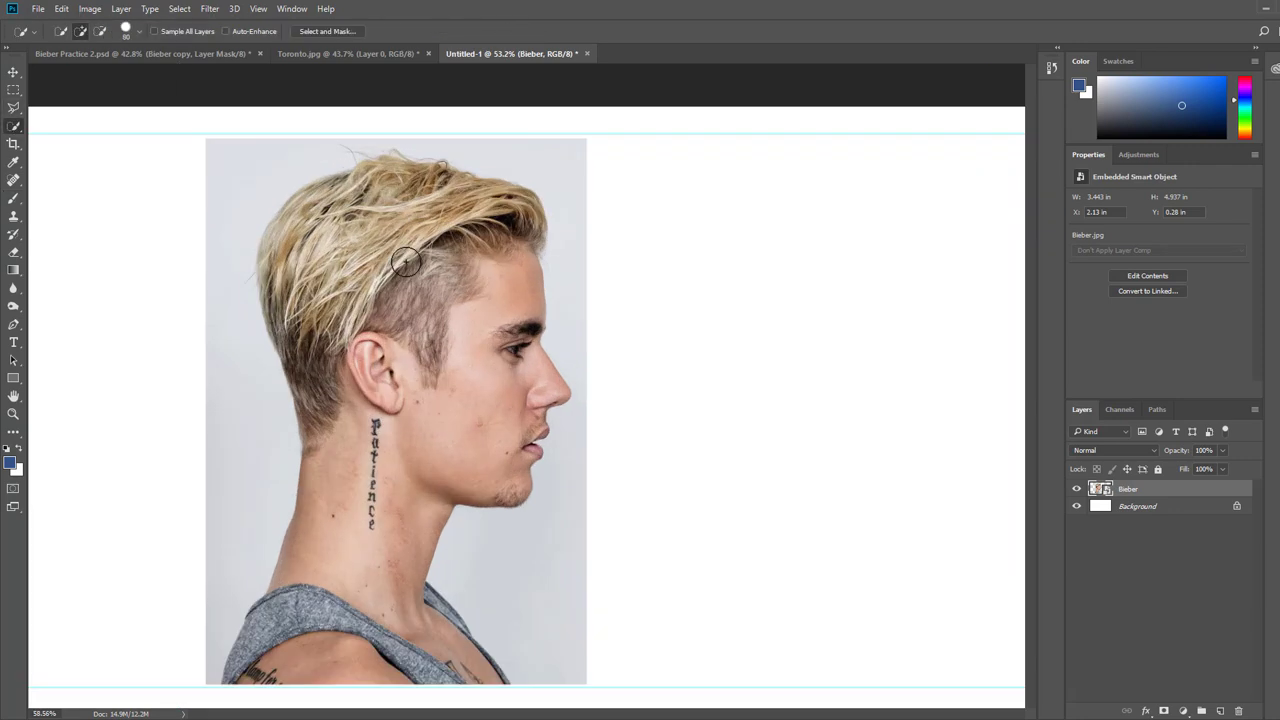
pyautogui.scroll(-4, 406, 256)
pyautogui.moveTo(383, 186)
pyautogui.mouseDown()
pyautogui.moveTo(312, 203)
pyautogui.moveTo(292, 257)
pyautogui.moveTo(331, 498)
pyautogui.moveTo(282, 634)
pyautogui.moveTo(362, 634)
pyautogui.moveTo(378, 507)
pyautogui.mouseUp()
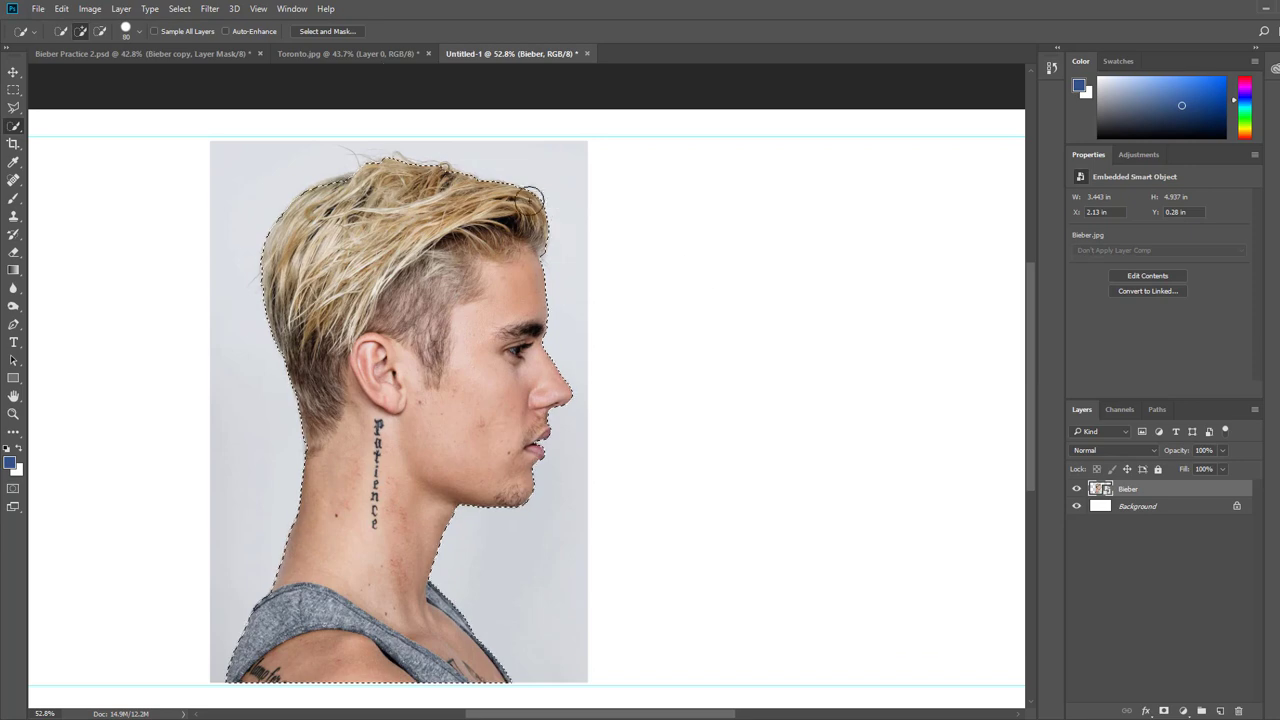
pyautogui.scroll(6, 391, 132)
pyautogui.scroll(5, 388, 130)
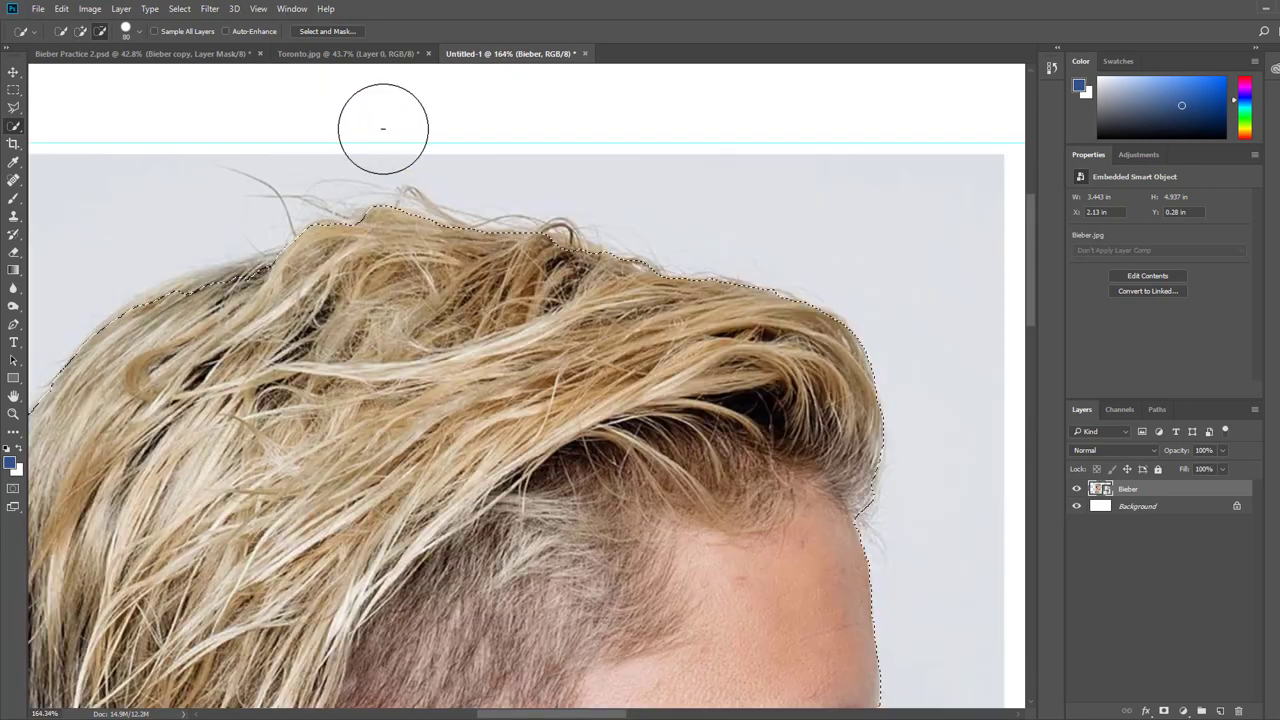
pyautogui.scroll(-4, 522, 384)
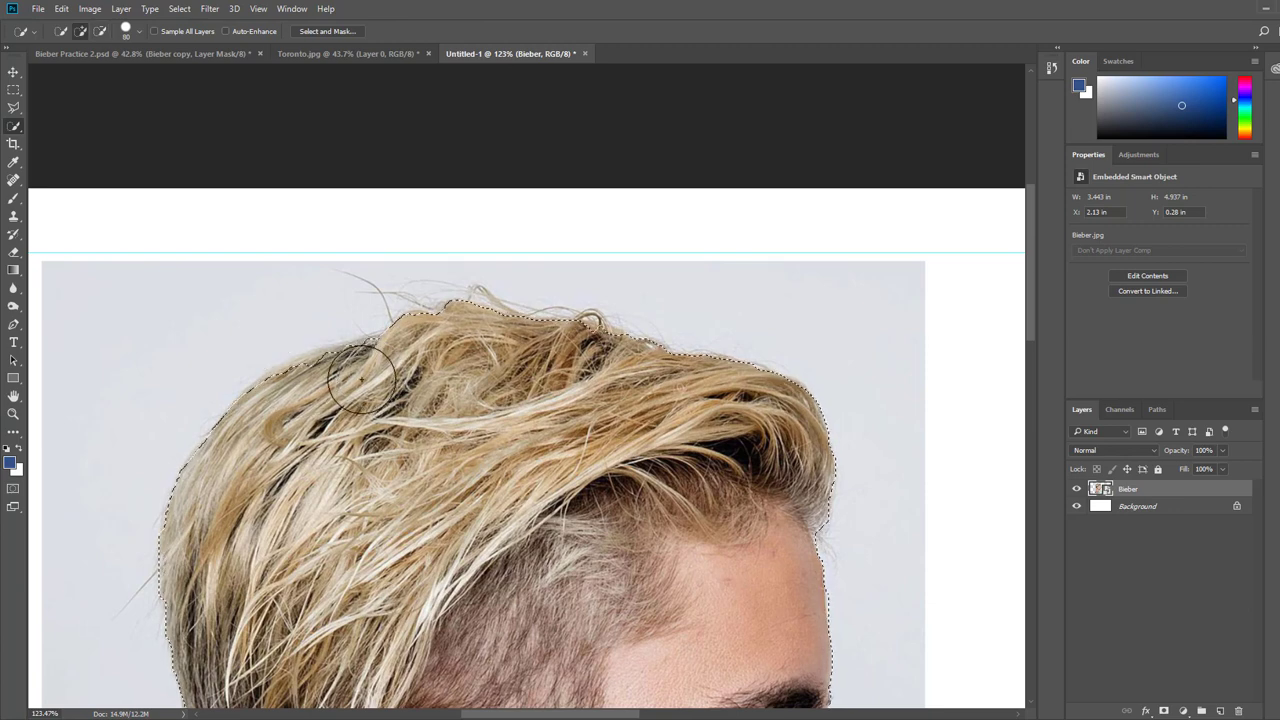
pyautogui.scroll(-3, 450, 426)
pyautogui.scroll(-2, 455, 426)
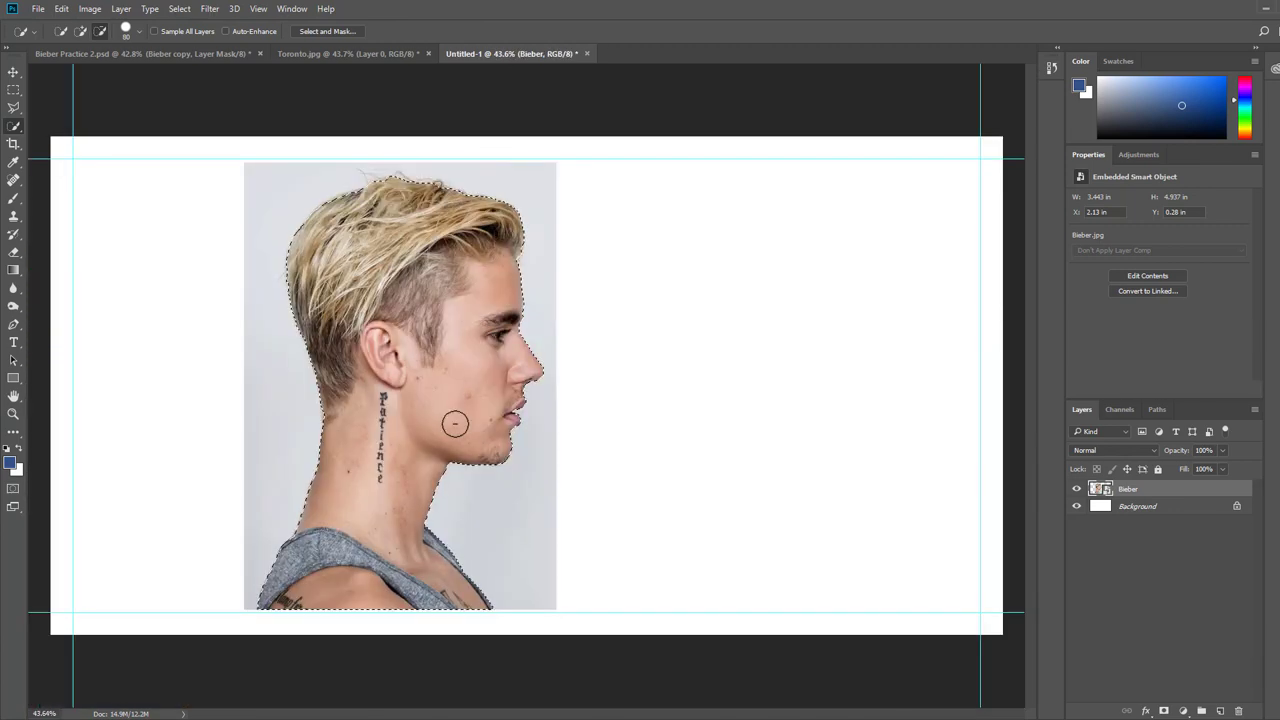
# Open the Bieber selection in Select and Mask and check the whole cutout in the Onion Skin view
pyautogui.scroll(1, 437, 383)
pyautogui.scroll(1, 415, 362)
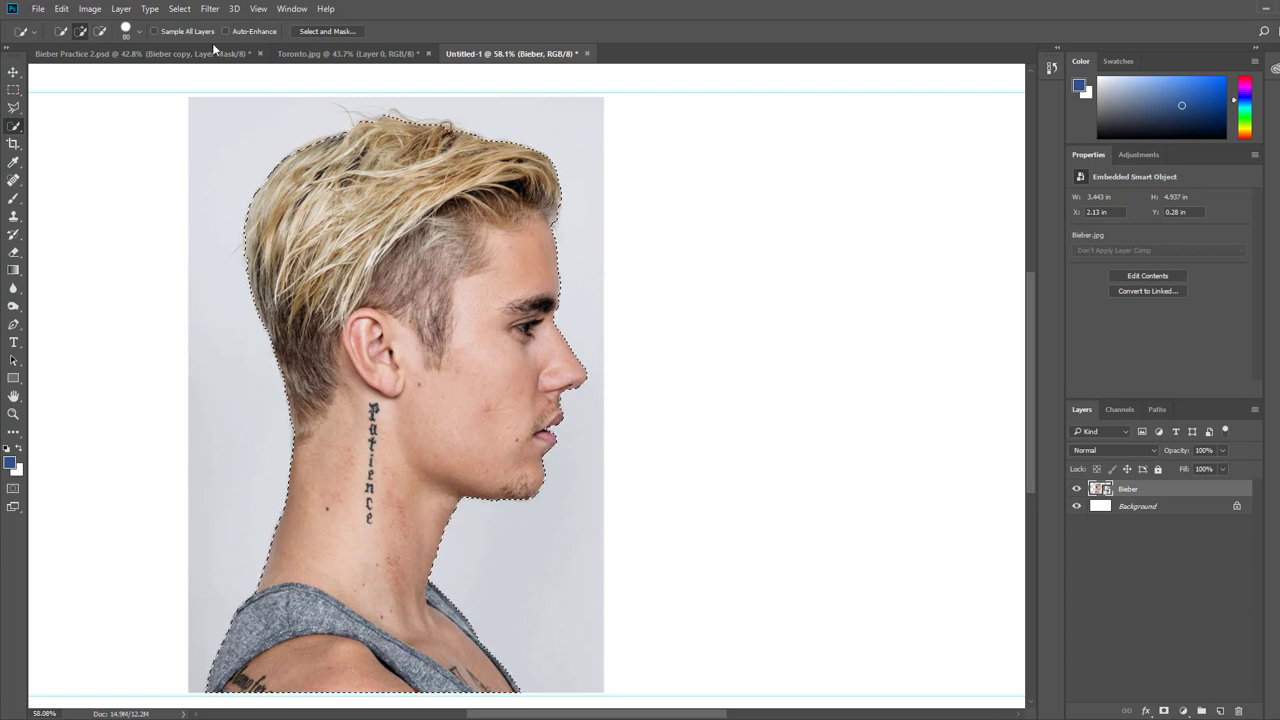
pyautogui.click(318, 33)
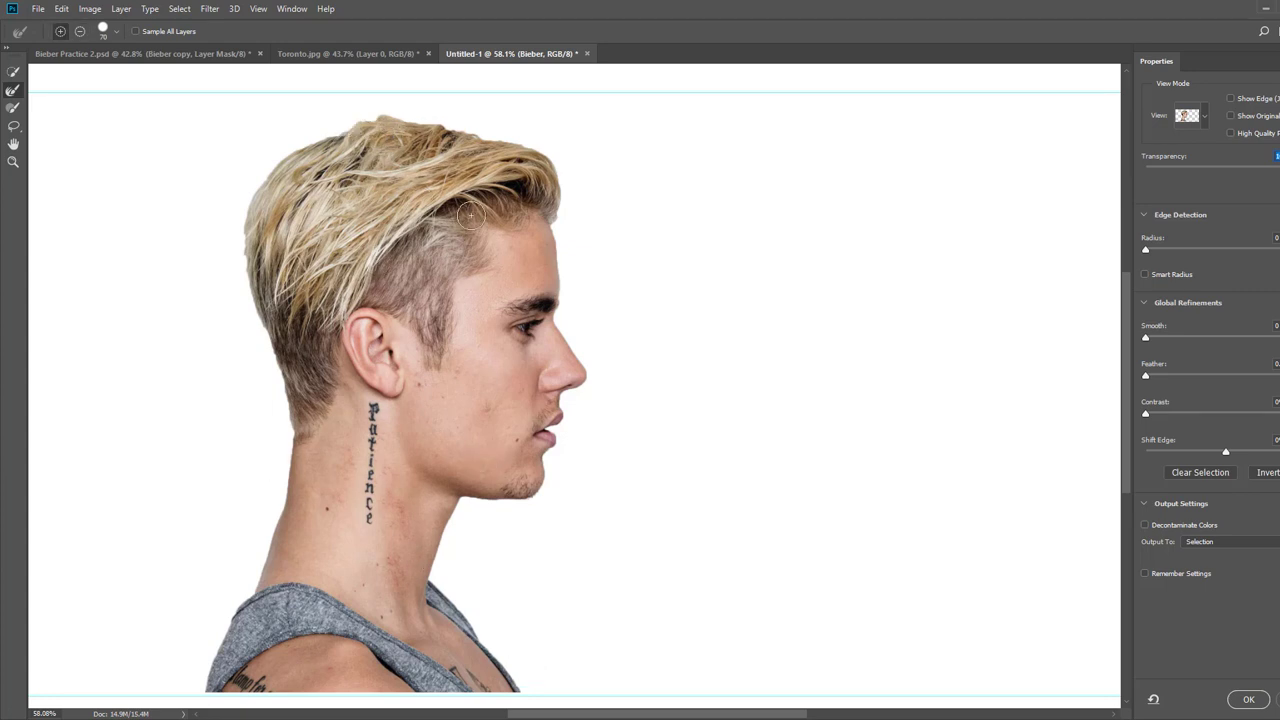
pyautogui.press('alt')
pyautogui.click(1186, 117)
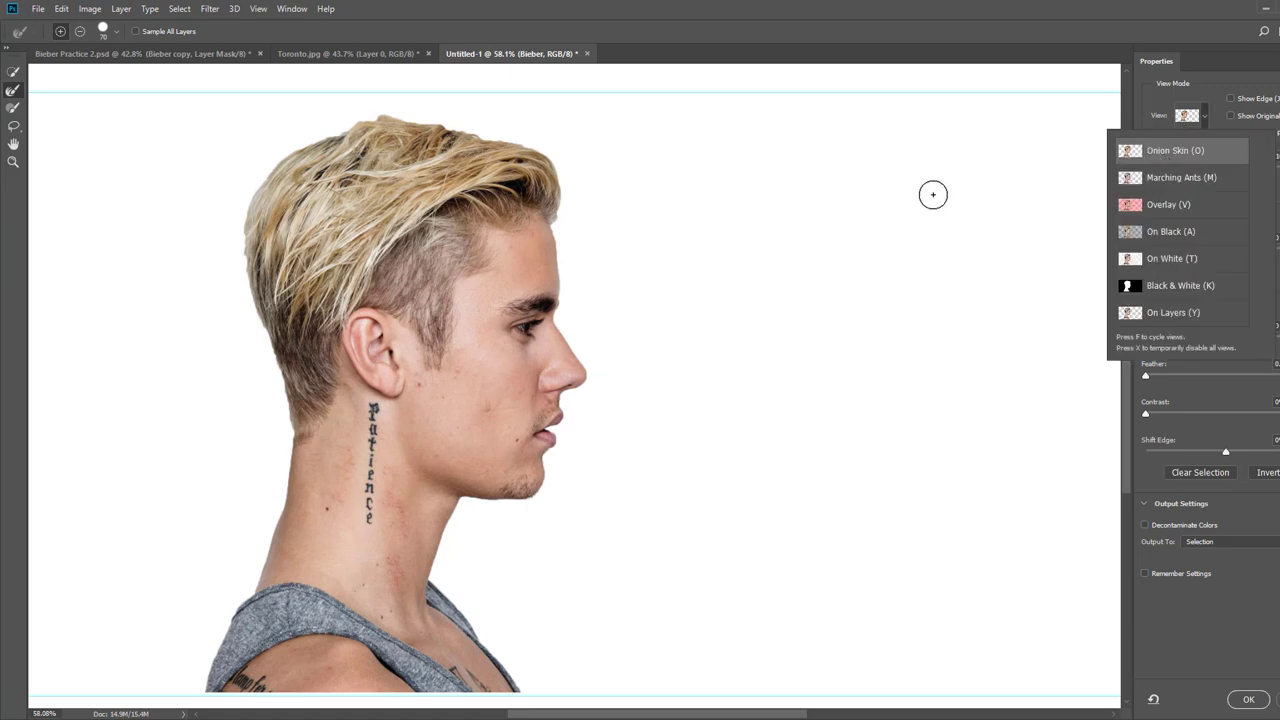
pyautogui.click(933, 195)
pyautogui.scroll(5, 412, 268)
pyautogui.scroll(-5, 417, 253)
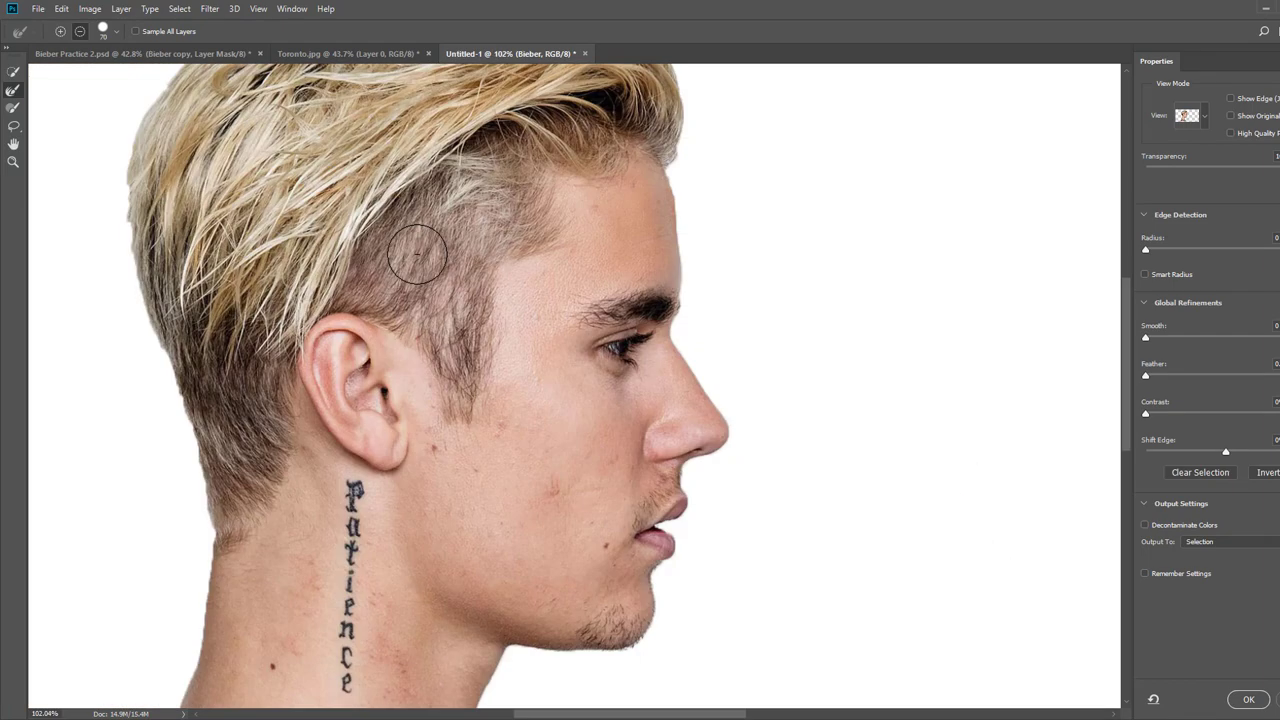
pyautogui.scroll(2, 418, 248)
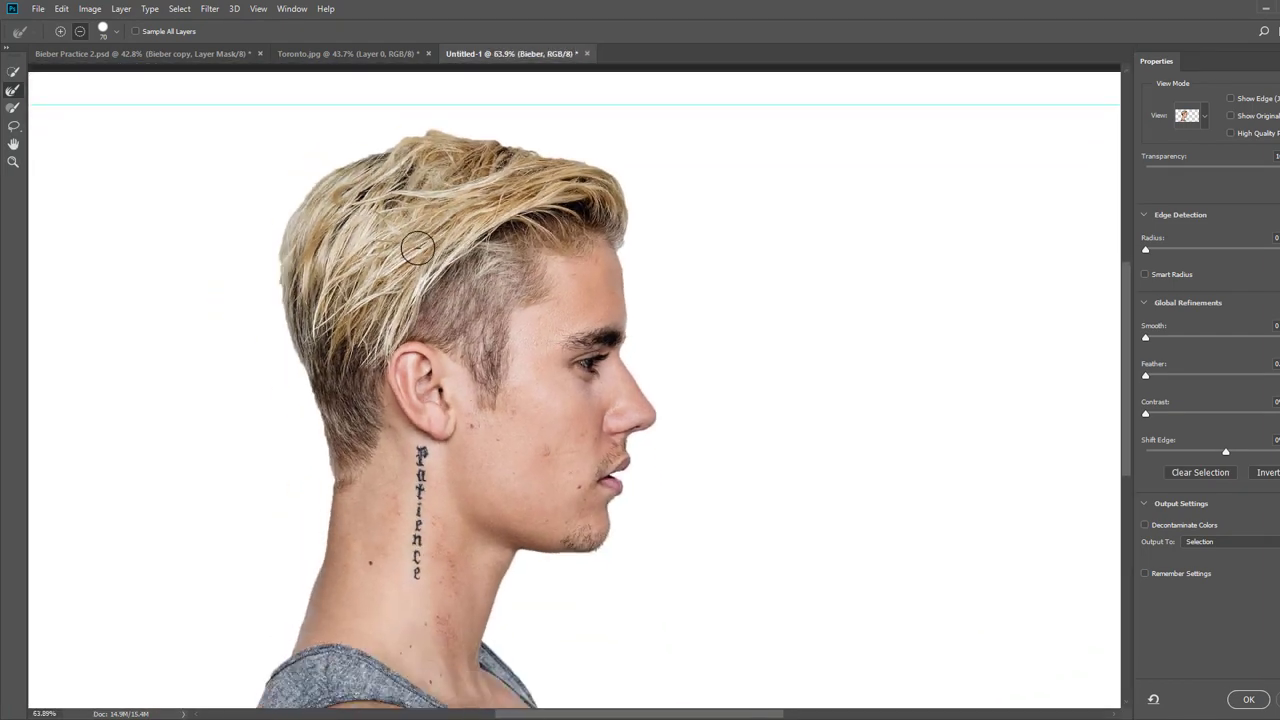
pyautogui.scroll(-2, 418, 248)
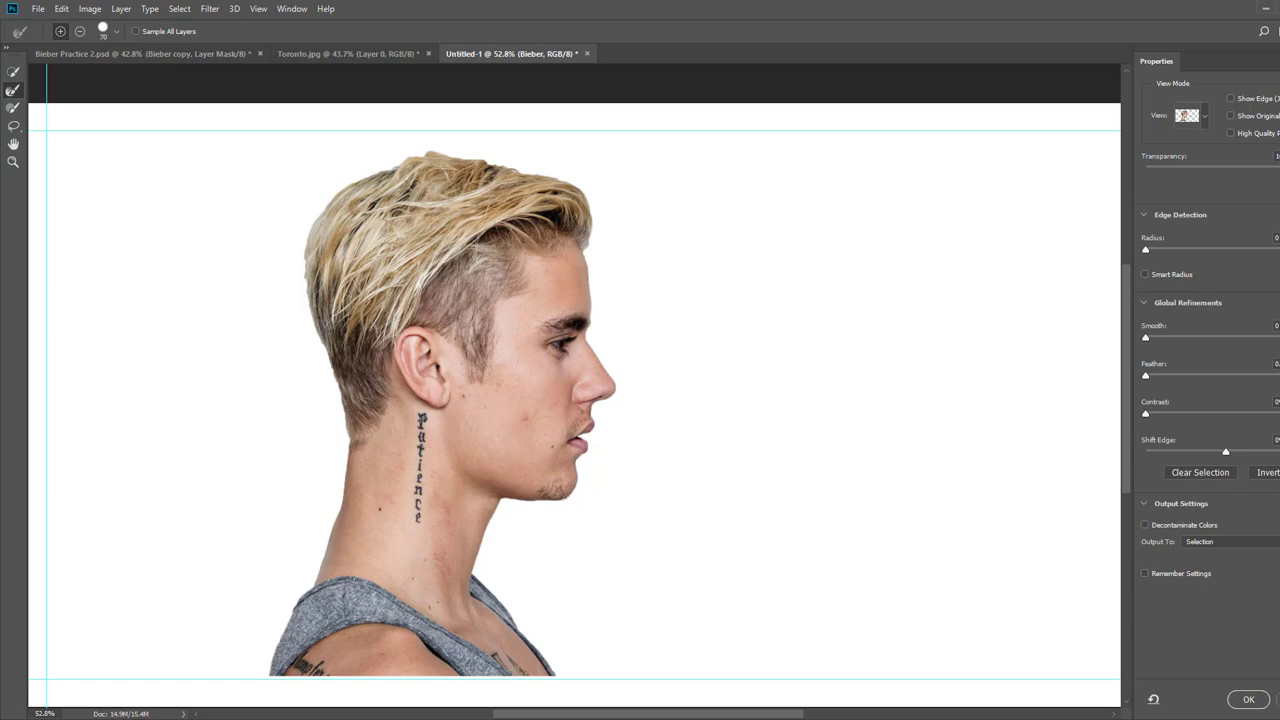
# Refine the hair edge with the Refine Edge Brush at size 90, lowering the Onion Skin transparency to reveal stray hairs and raising it again
pyautogui.moveTo(1260, 173); pyautogui.dragTo(1160, 180)
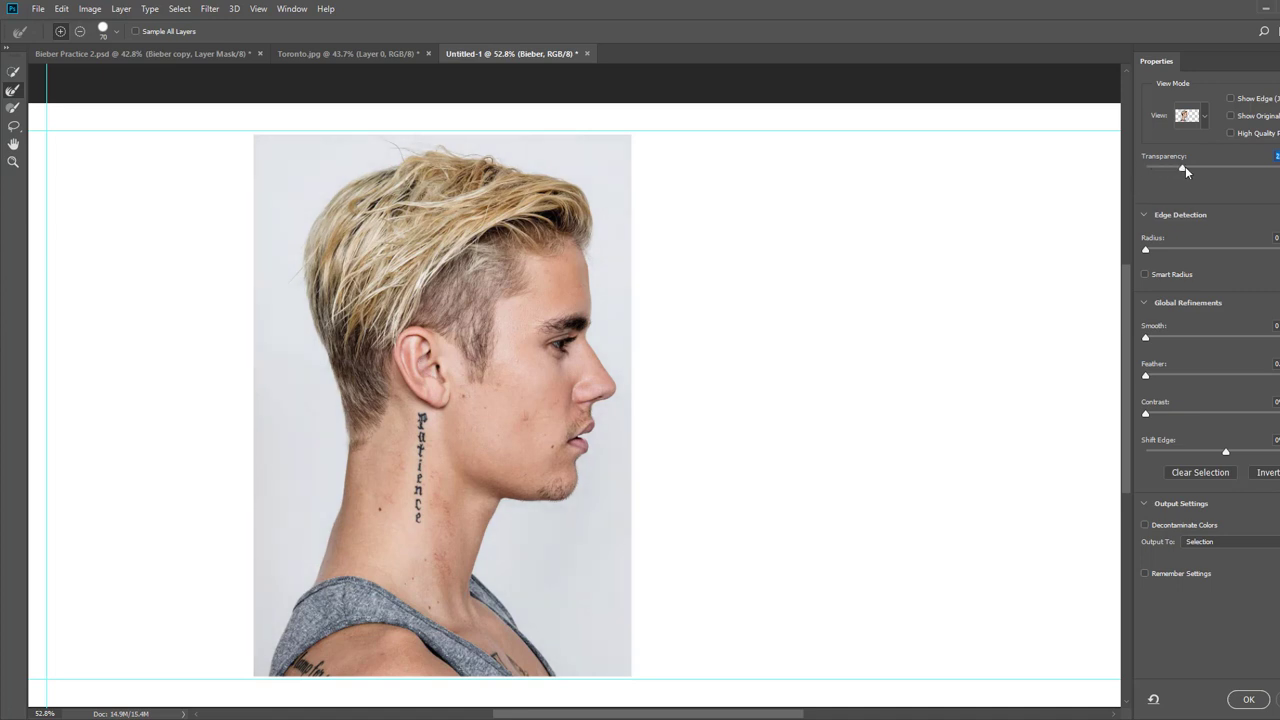
pyautogui.moveTo(1186, 172); pyautogui.dragTo(1121, 178)
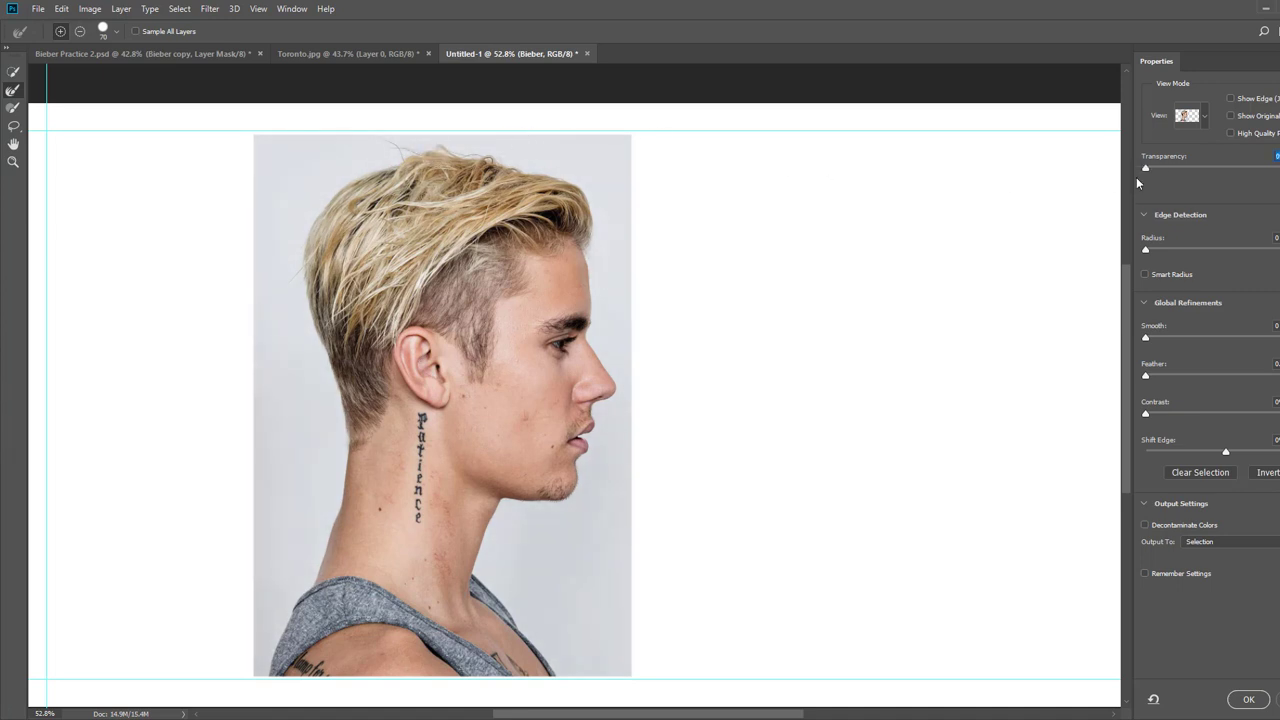
pyautogui.moveTo(1183, 173); pyautogui.dragTo(1204, 172)
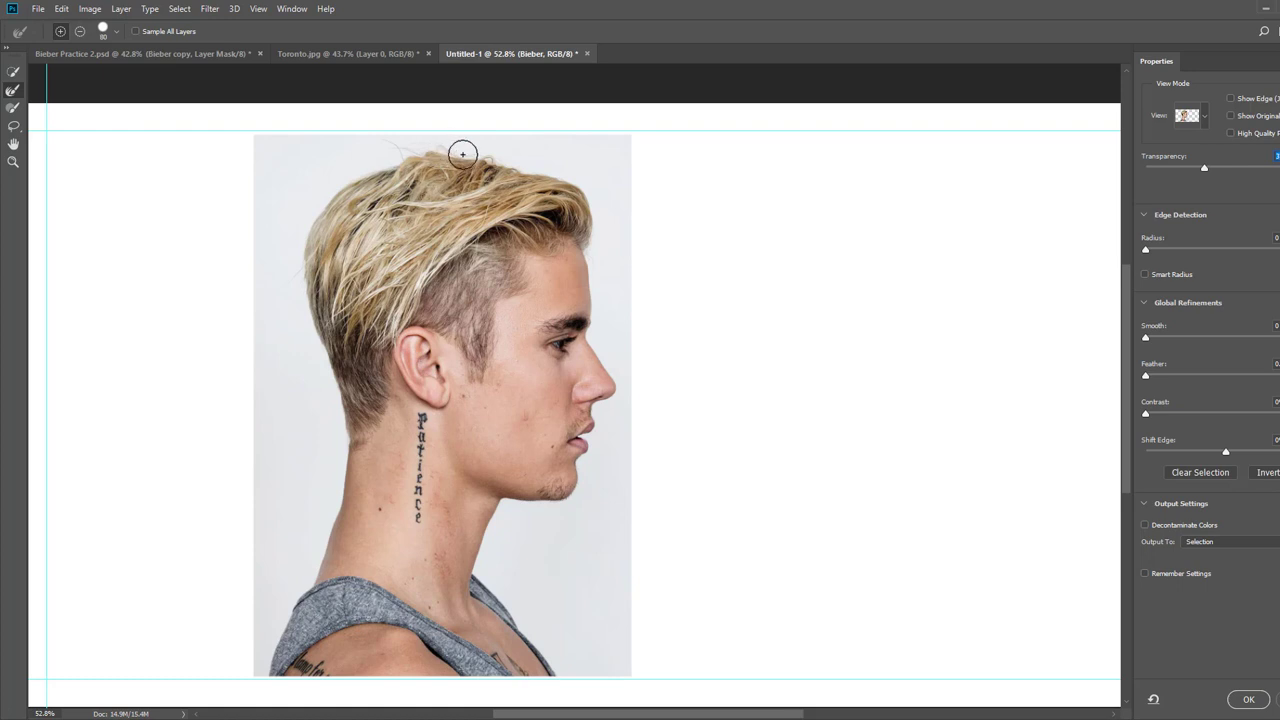
pyautogui.press(']')
pyautogui.press(']')
pyautogui.moveTo(1205, 172); pyautogui.dragTo(1279, 168)
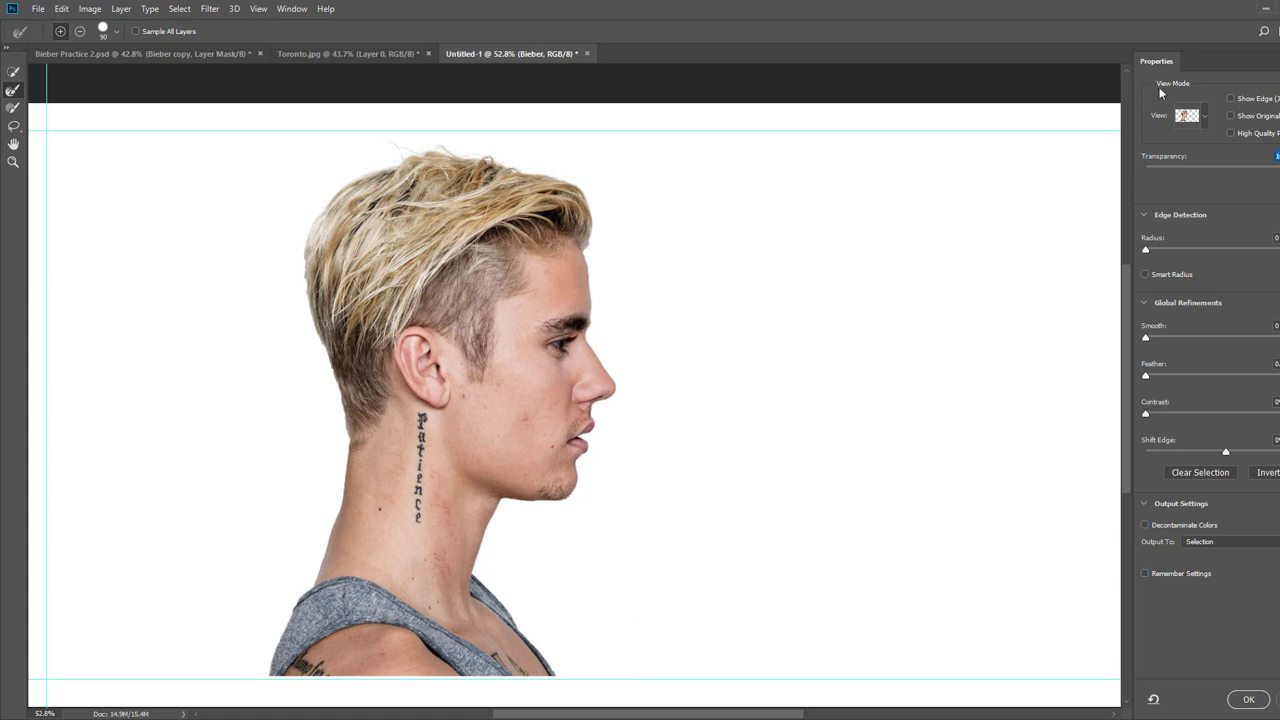
# Examine the cutout edge along the mouth, chin, nape and back of the hair at lower Onion Skin transparency
pyautogui.click(1195, 117)
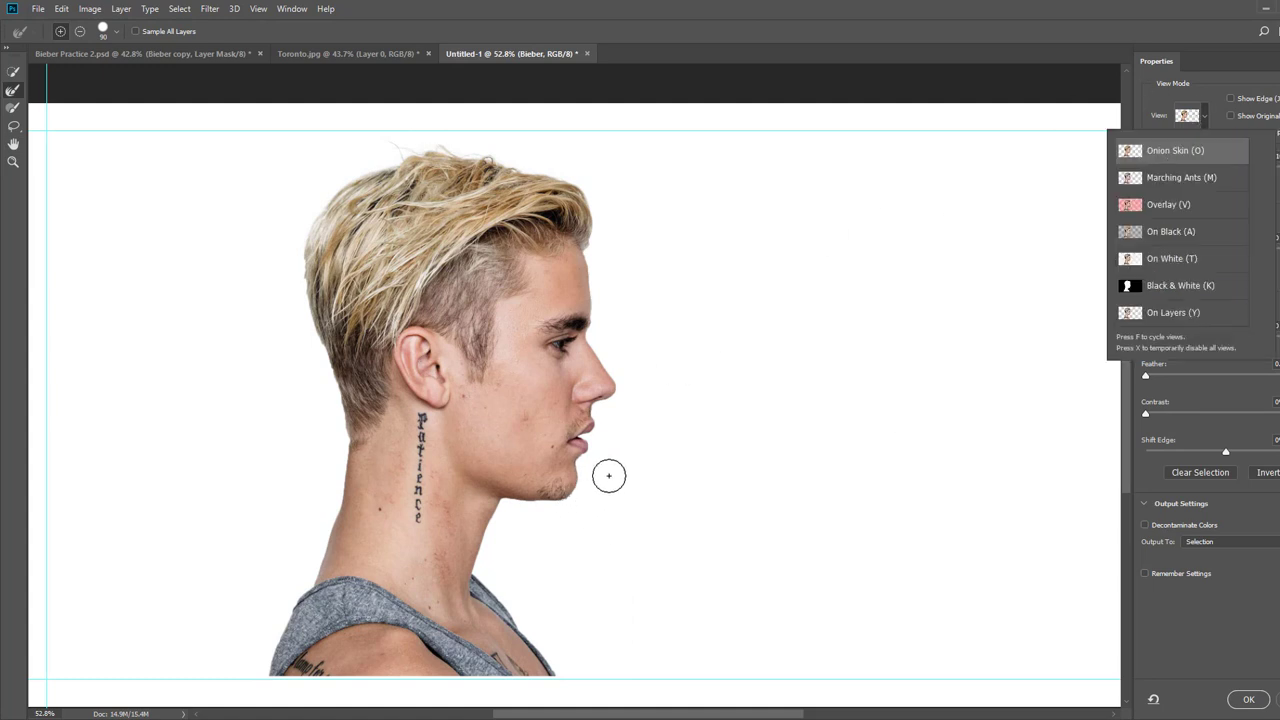
pyautogui.click(748, 408)
pyautogui.scroll(6, 566, 500)
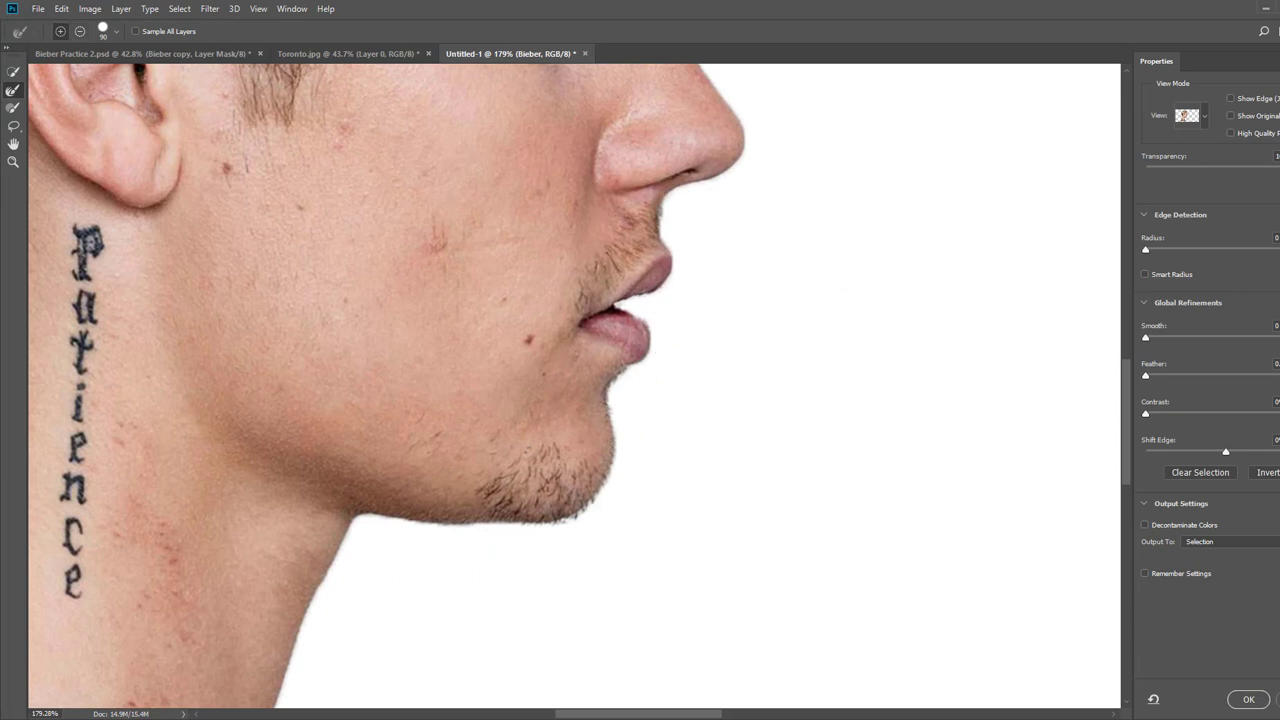
pyautogui.moveTo(1166, 170); pyautogui.dragTo(1126, 170)
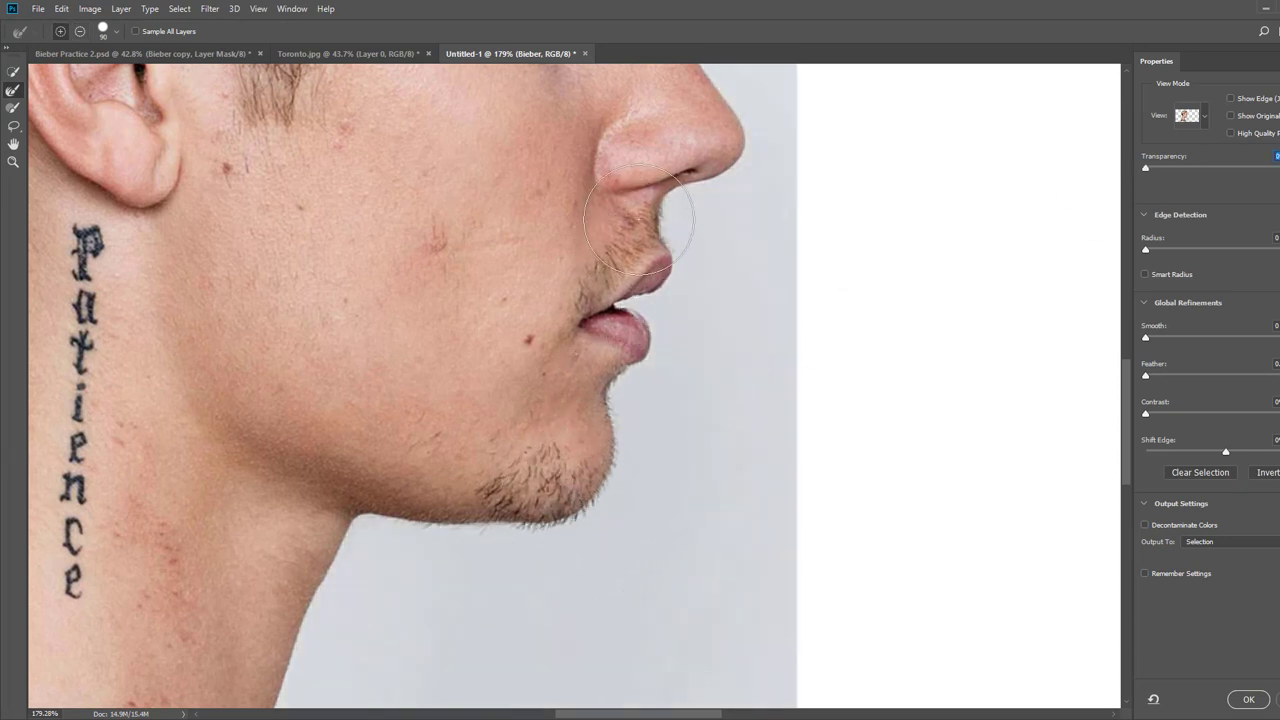
pyautogui.moveTo(1146, 170); pyautogui.dragTo(1226, 170)
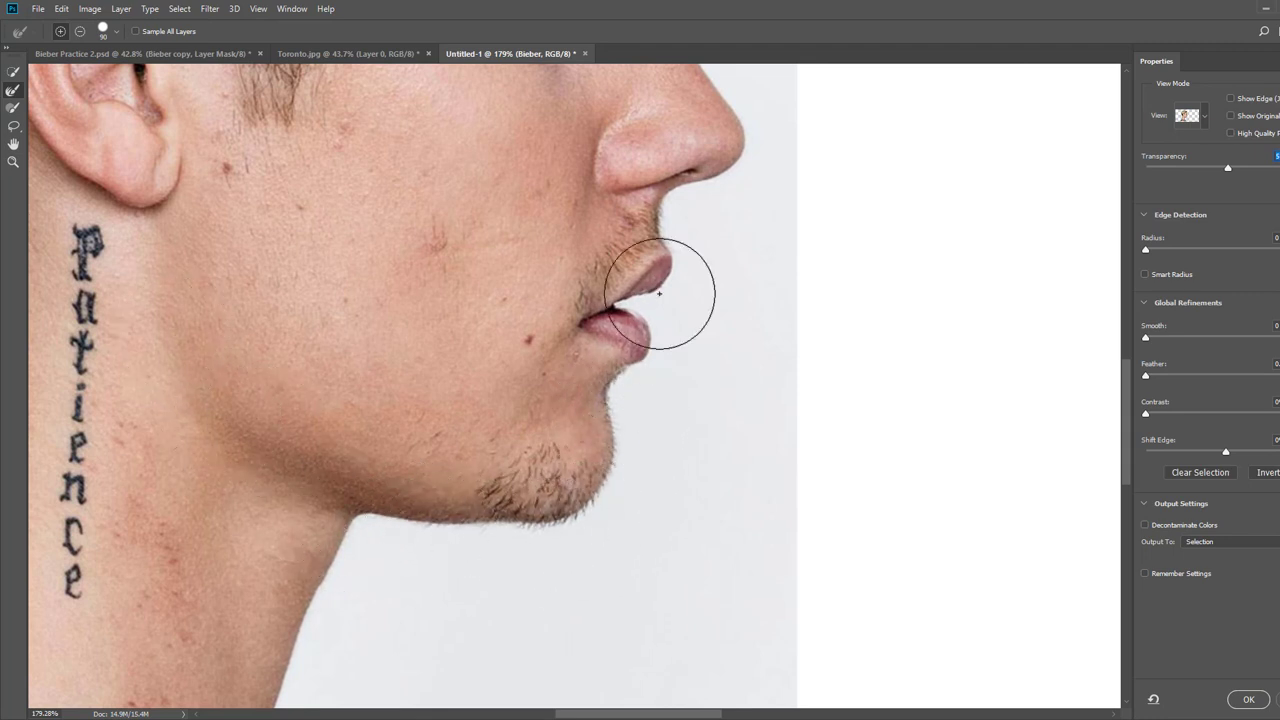
pyautogui.moveTo(350, 450); pyautogui.dragTo(680, 490)
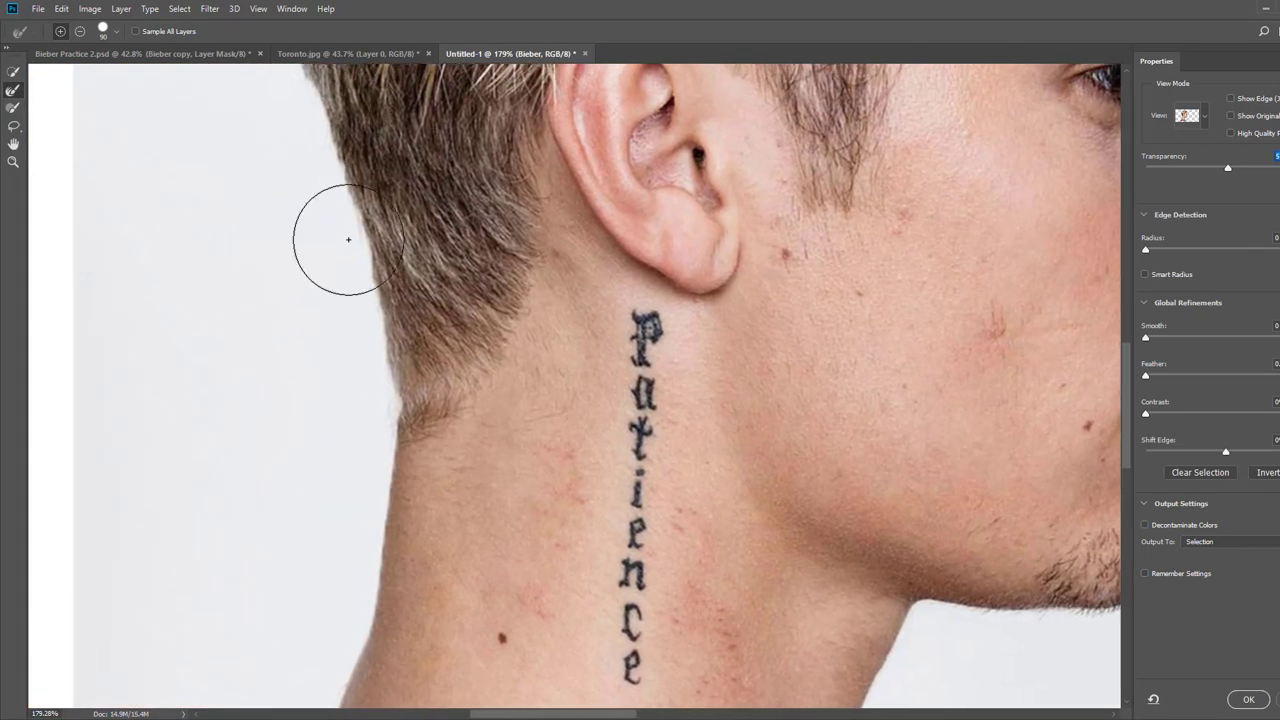
pyautogui.moveTo(485, 266); pyautogui.dragTo(580, 643)
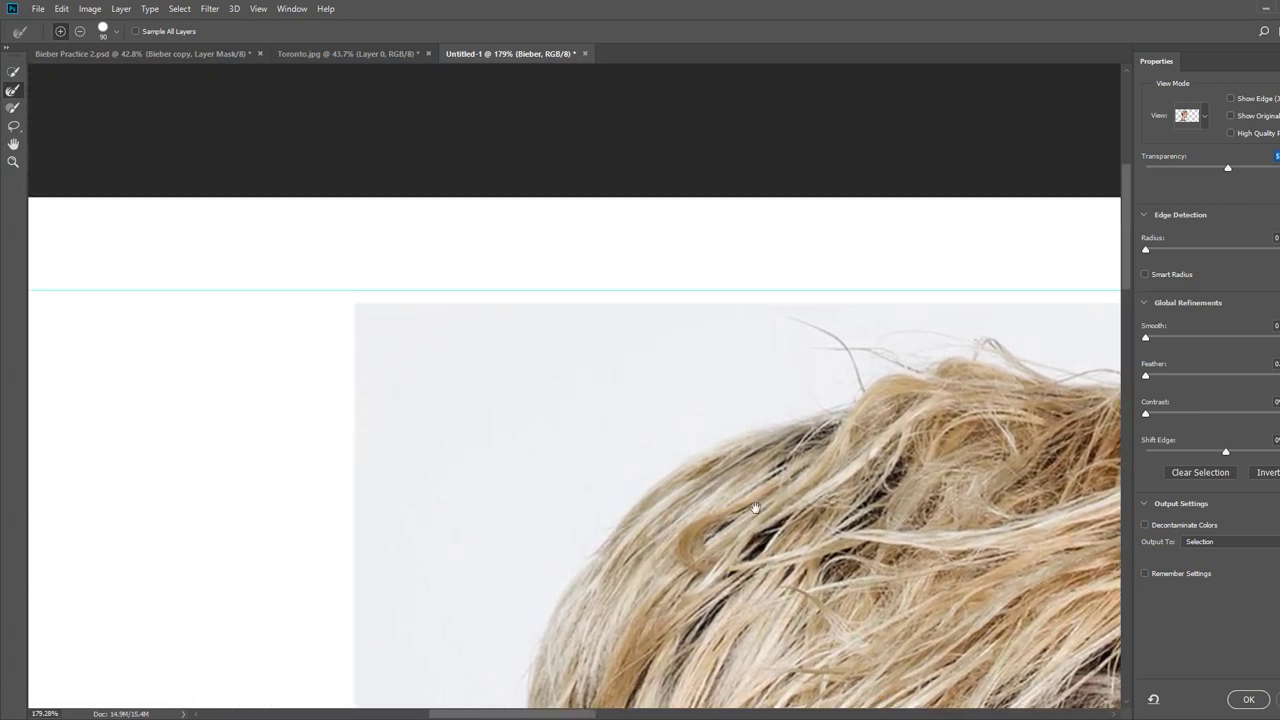
pyautogui.moveTo(837, 565); pyautogui.dragTo(776, 170)
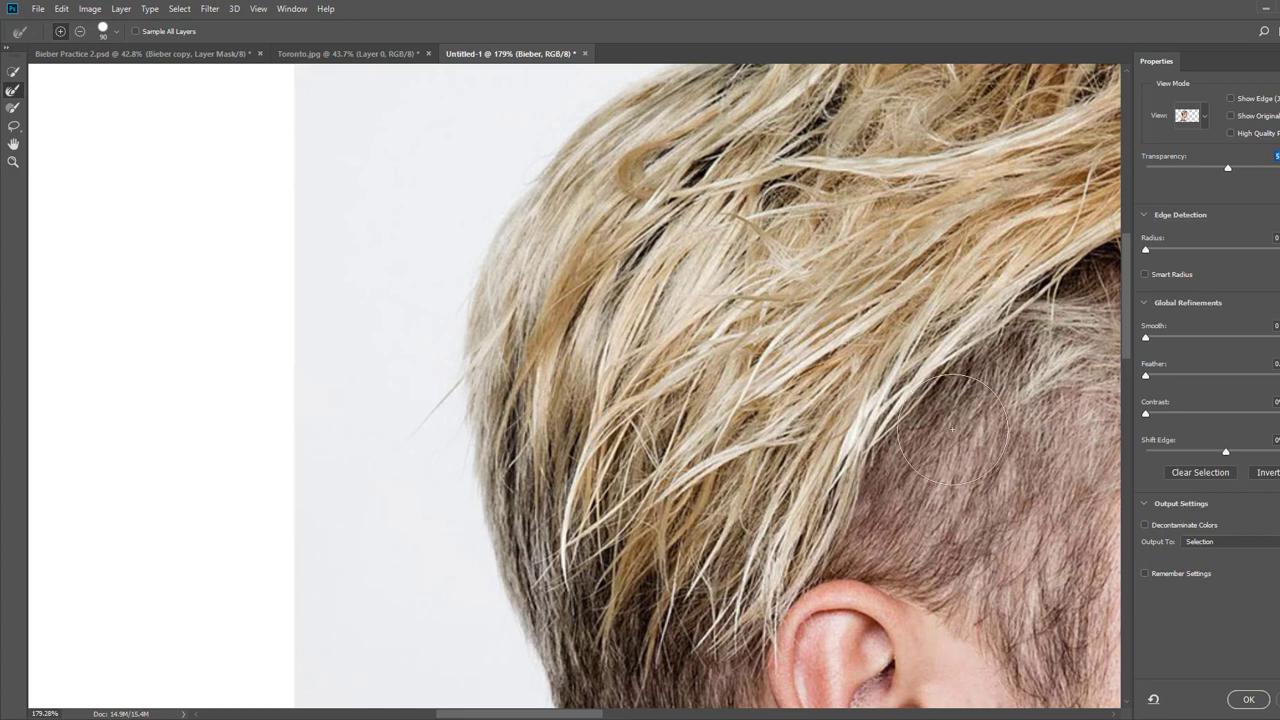
# Raise the Onion Skin transparency, check the complete cutout and accept the refinement with output to Selection
pyautogui.moveTo(1228, 169); pyautogui.dragTo(1275, 168)
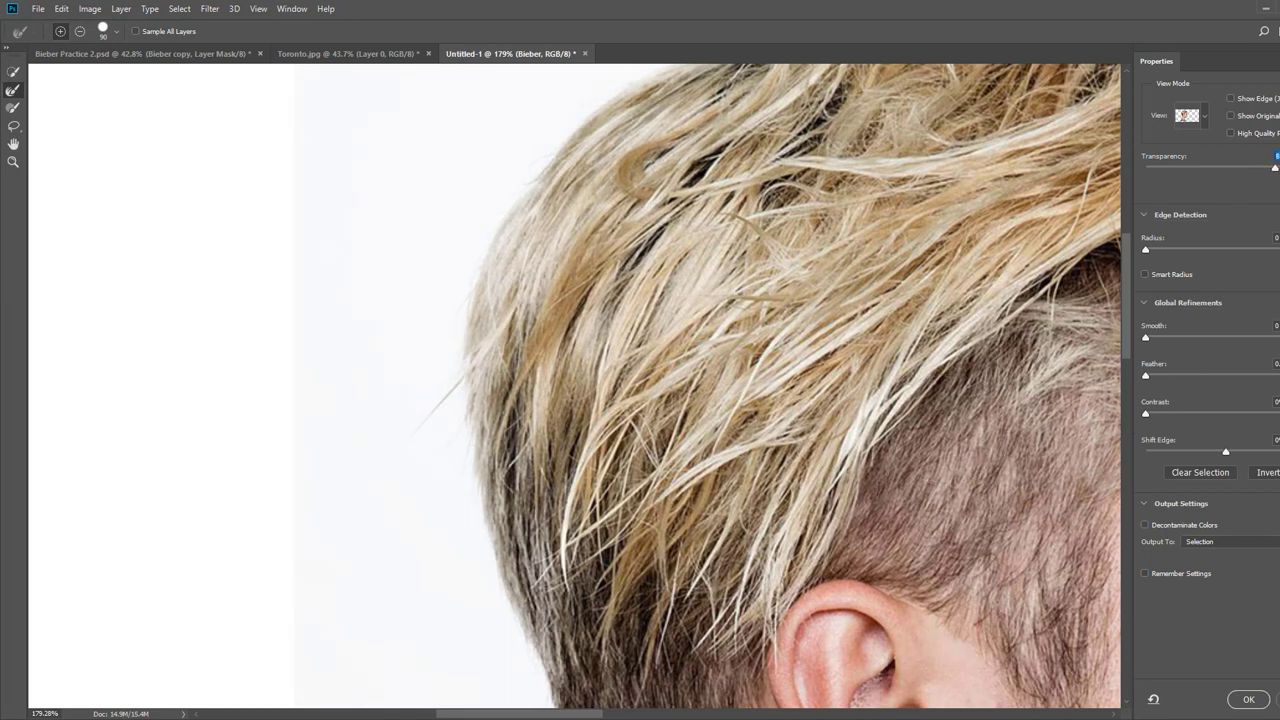
pyautogui.click(1190, 118)
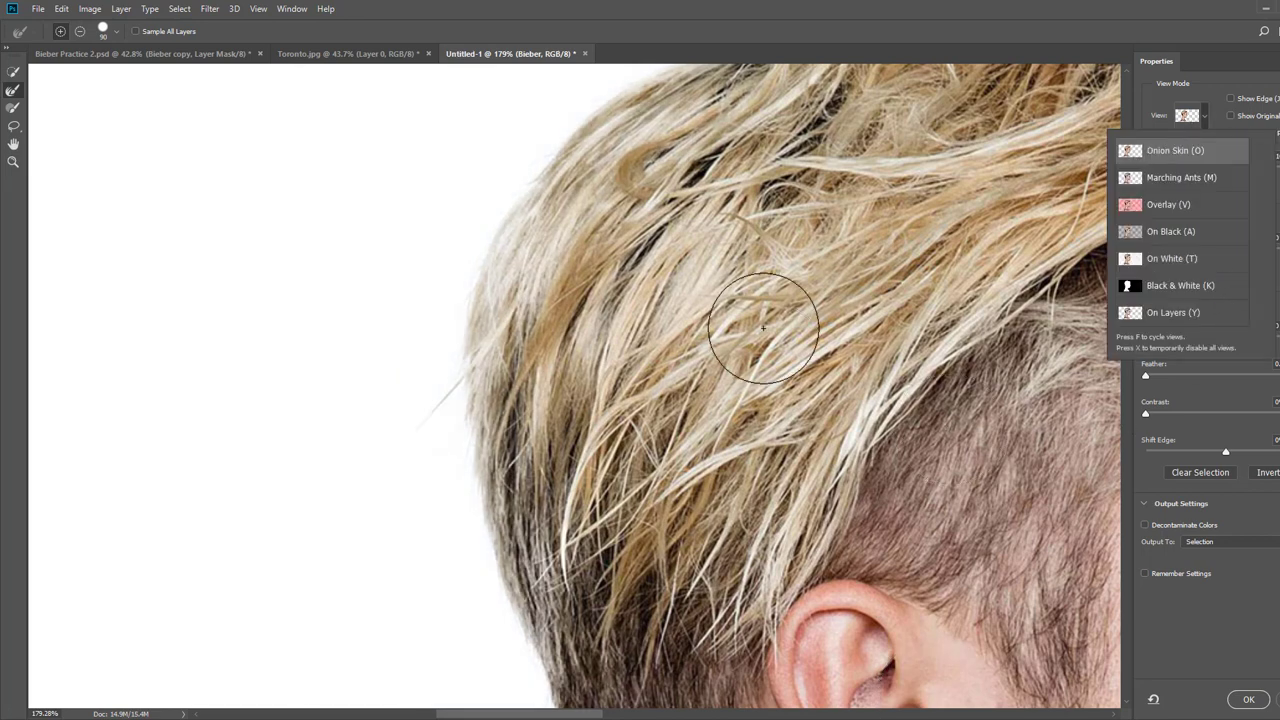
pyautogui.click(812, 346)
pyautogui.scroll(-1, 777, 382)
pyautogui.scroll(-10, 777, 382)
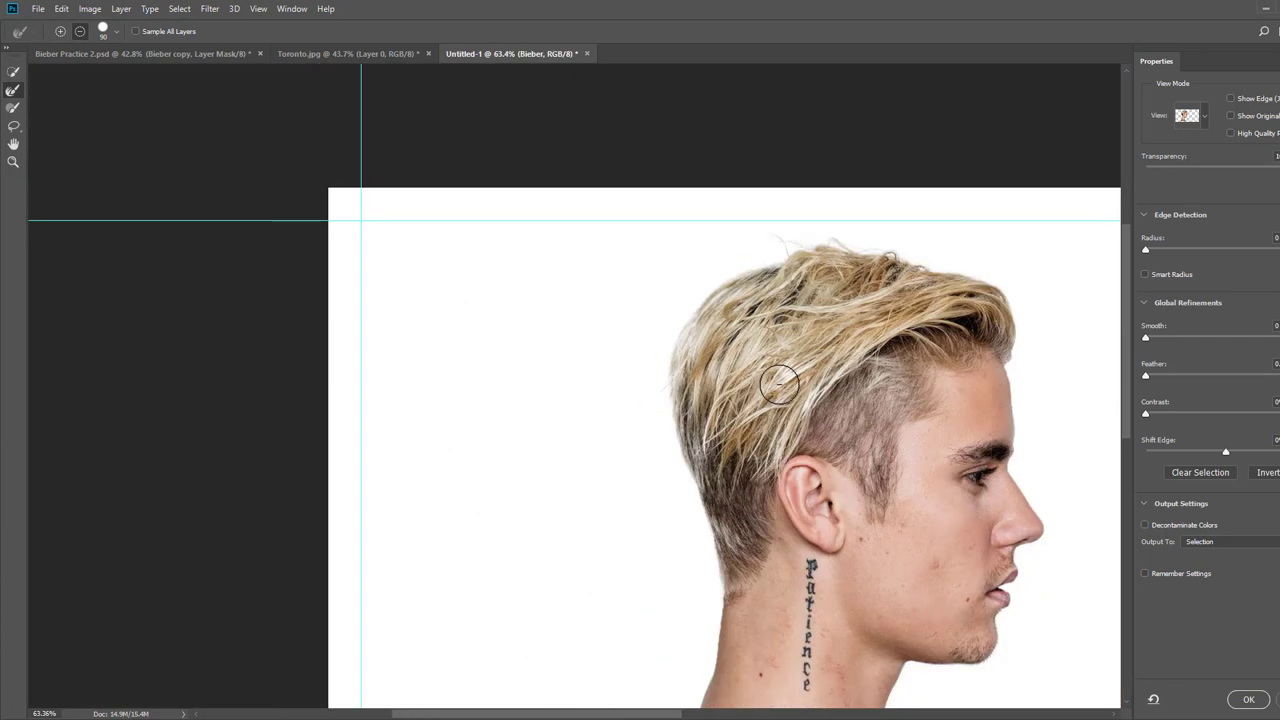
pyautogui.moveTo(894, 449); pyautogui.dragTo(622, 300)
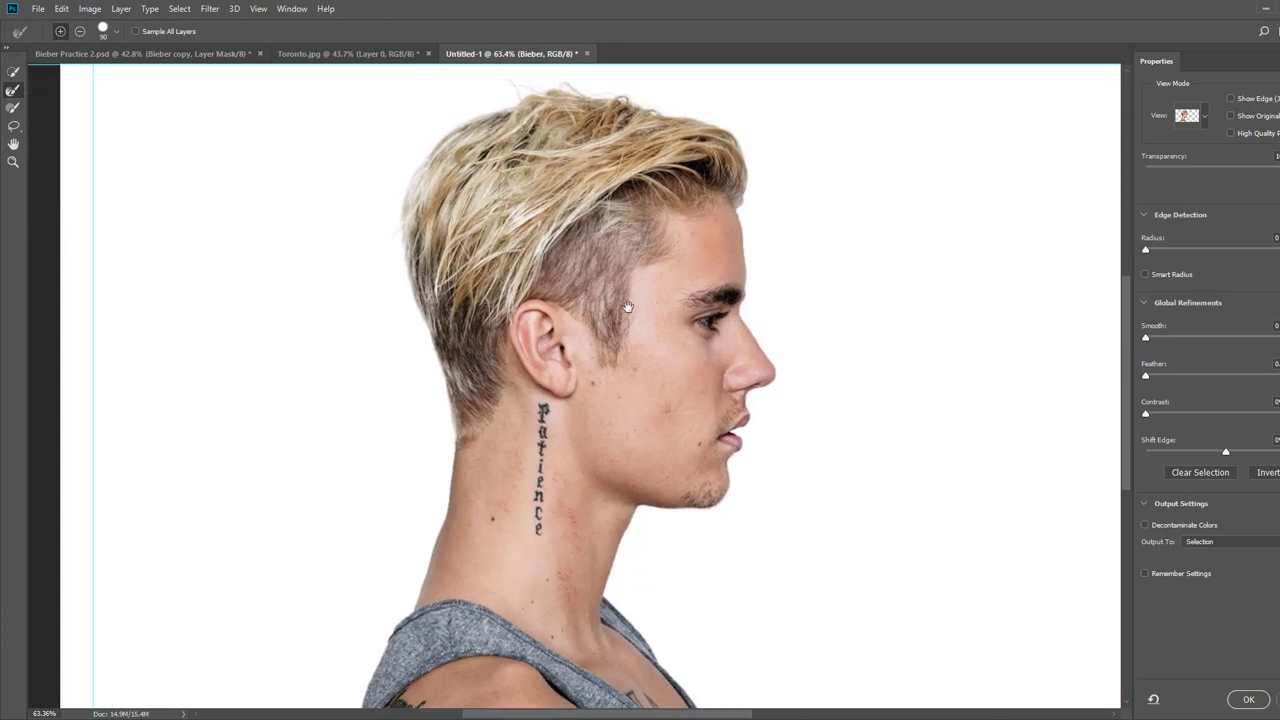
pyautogui.moveTo(607, 529); pyautogui.dragTo(558, 446)
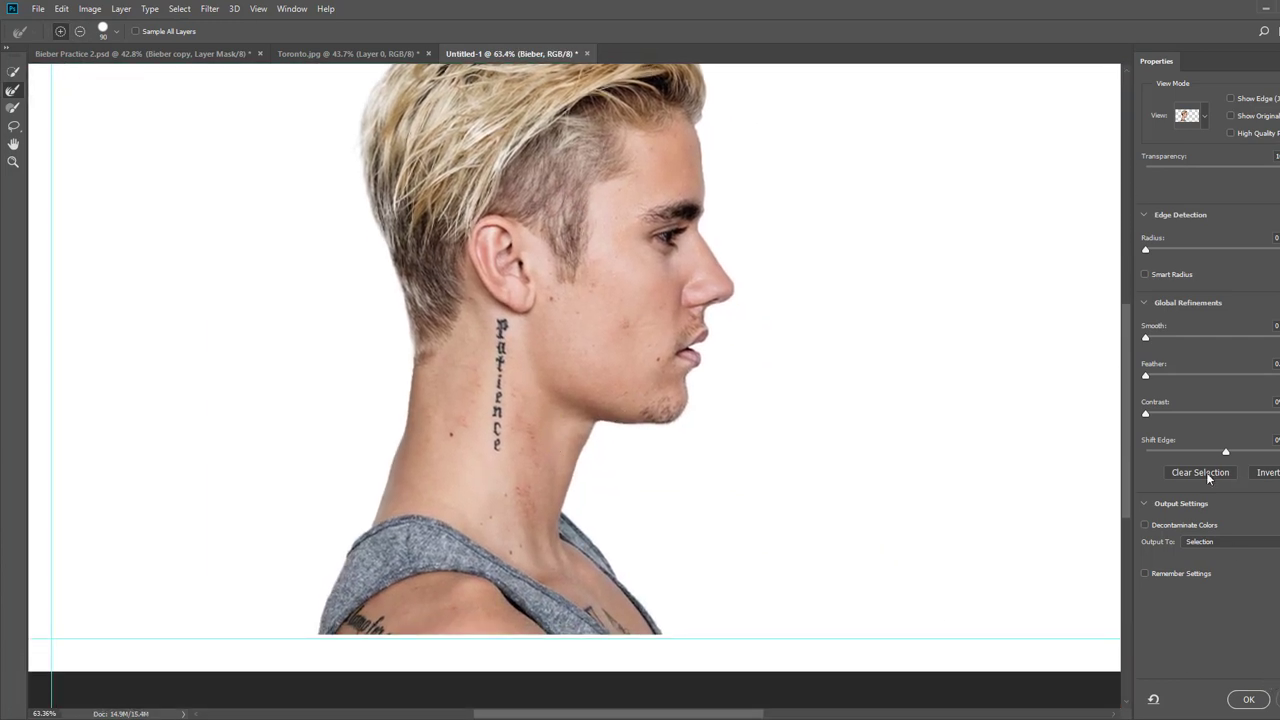
pyautogui.click(1249, 700)
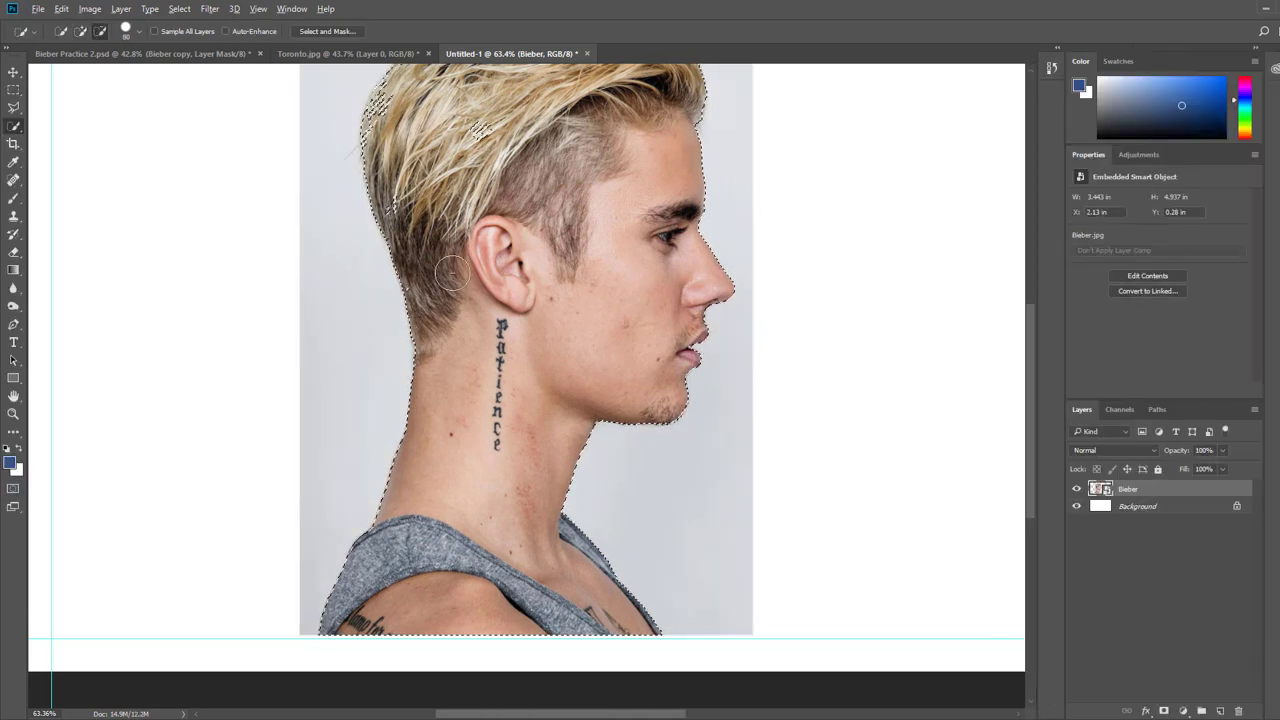
# Add a layer mask to the Bieber layer from the refined selection and fit the whole canvas in view
pyautogui.scroll(-2, 355, 300)
pyautogui.scroll(2, 359, 310)
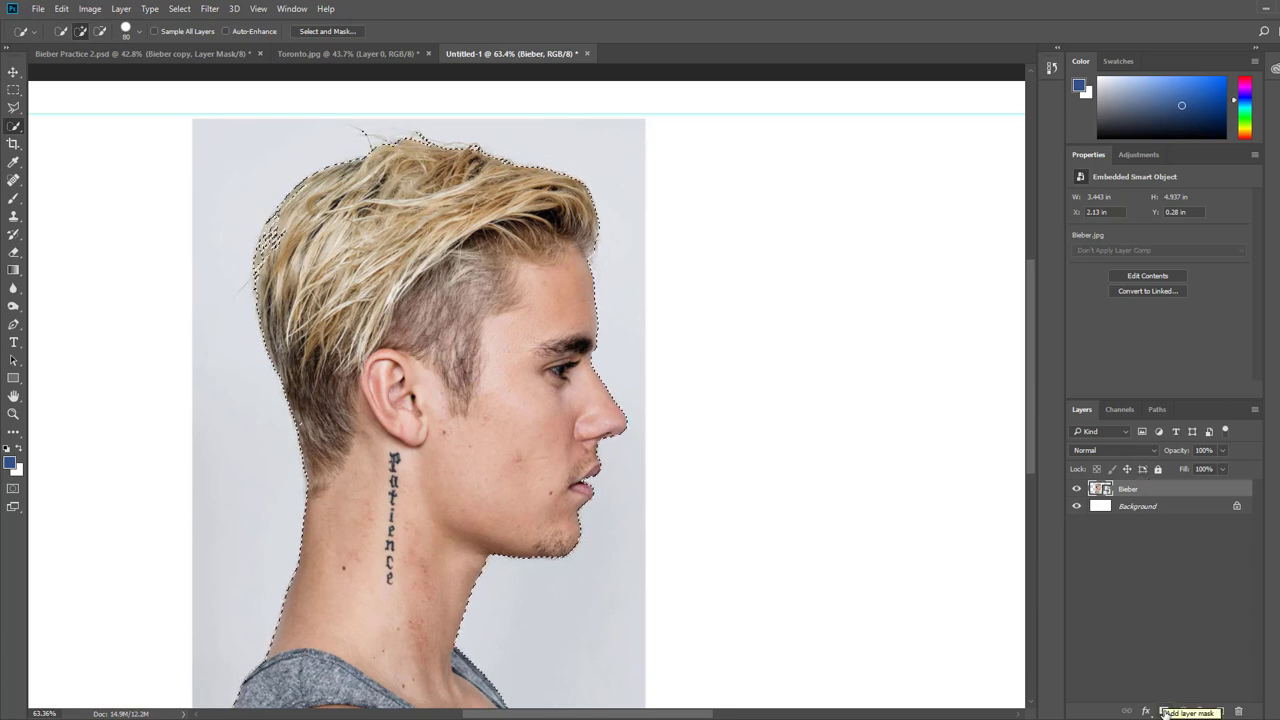
pyautogui.click(1164, 711)
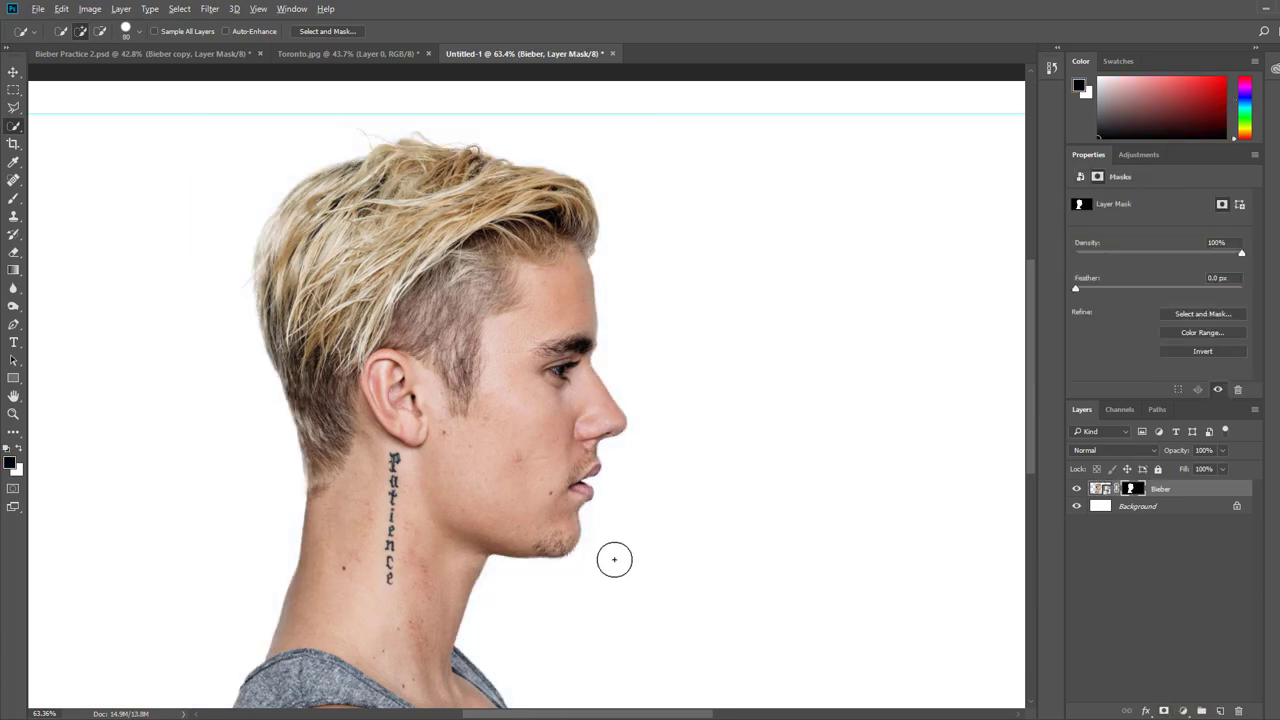
pyautogui.hotkey('ctrl', '0')
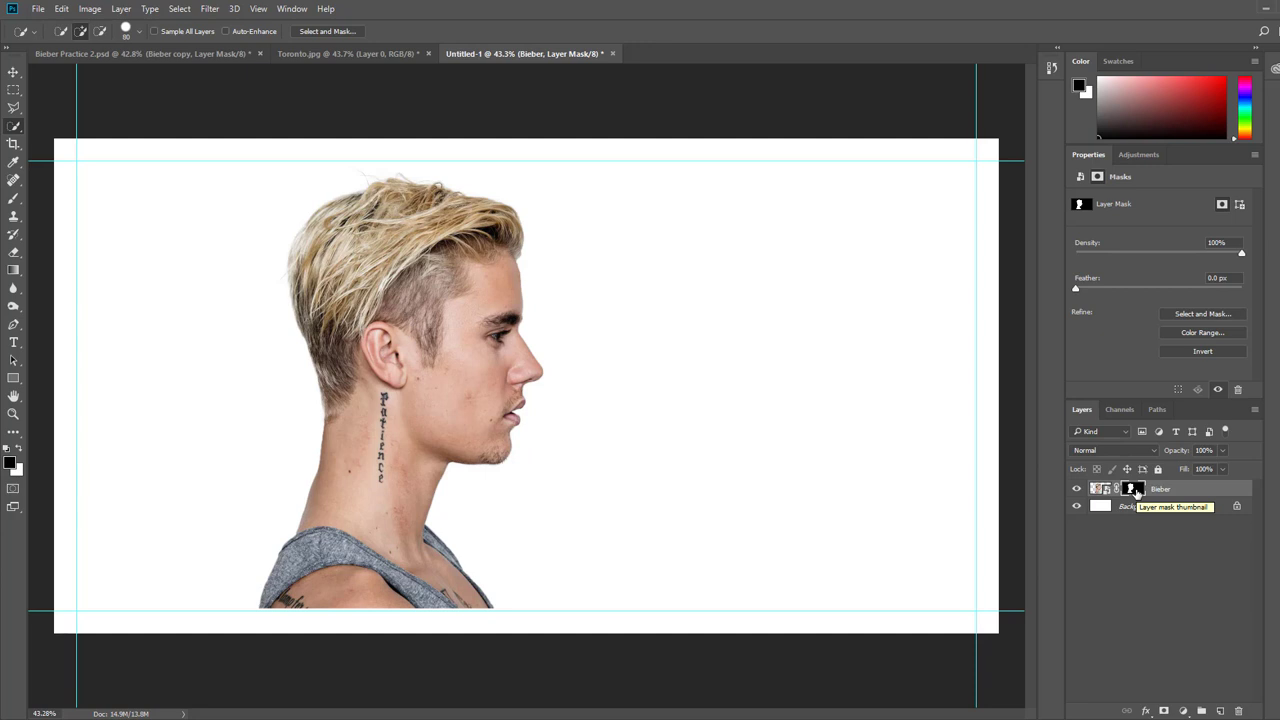
# Review the Toronto.jpg document and the image files in the 04 - Double Exposure Profile folder
pyautogui.click(311, 54)
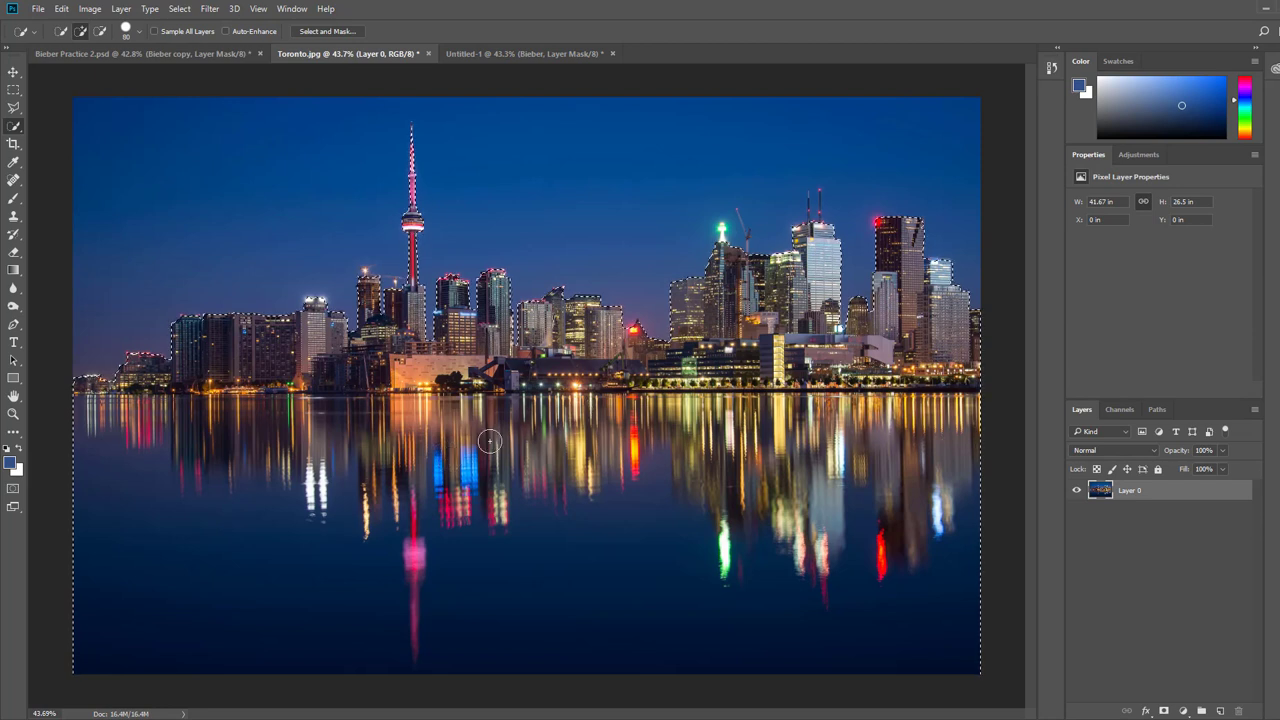
pyautogui.click(494, 56)
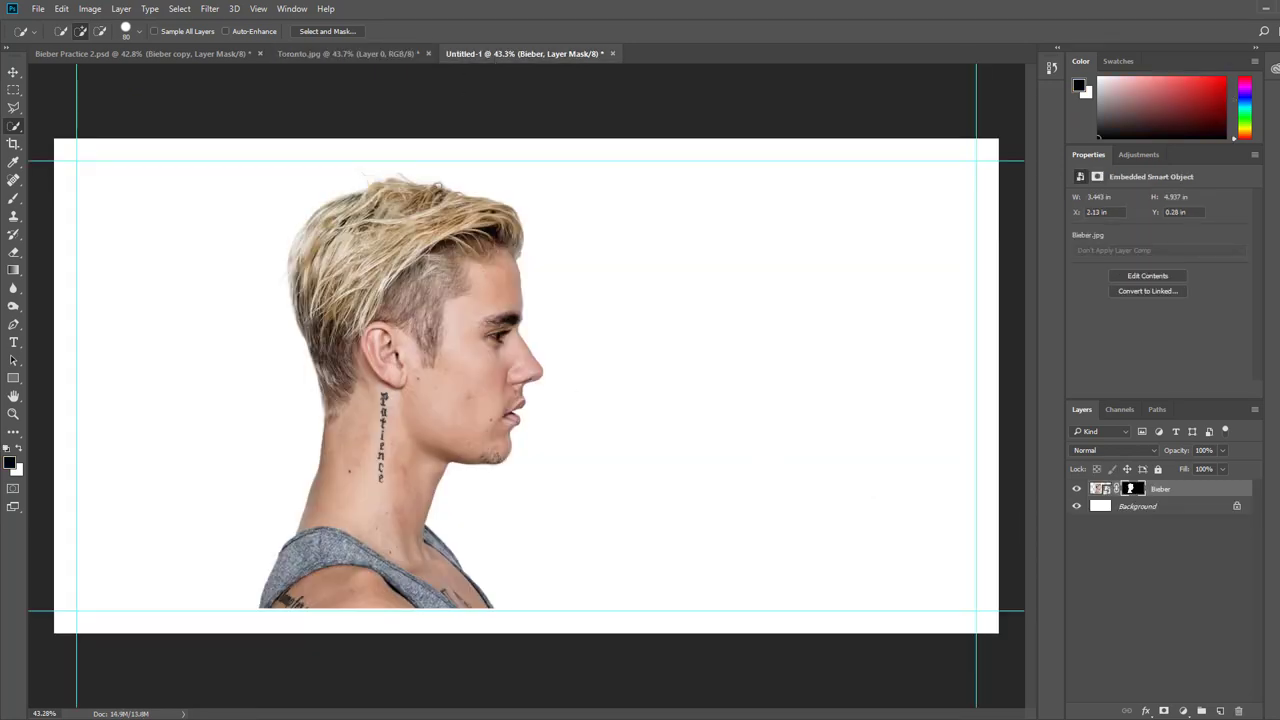
pyautogui.hotkey('alt', 'Tab')
pyautogui.moveTo(957, 104); pyautogui.dragTo(935, 113)
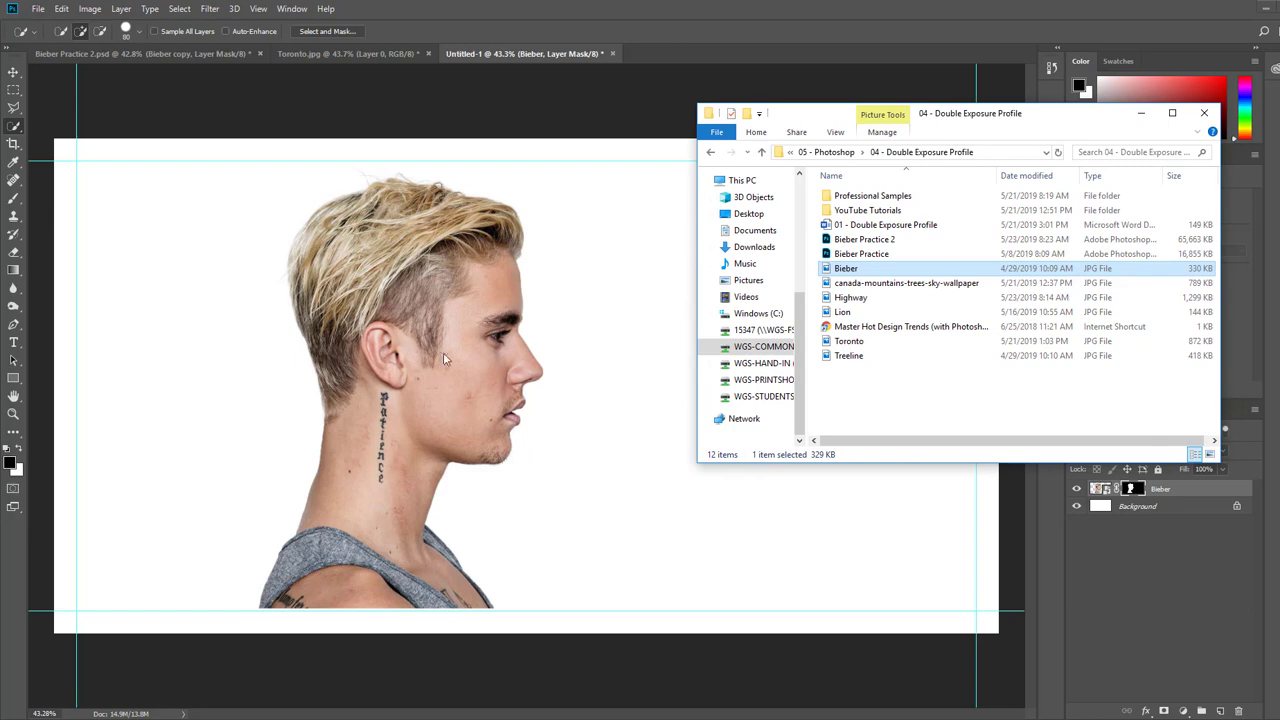
pyautogui.click(1145, 117)
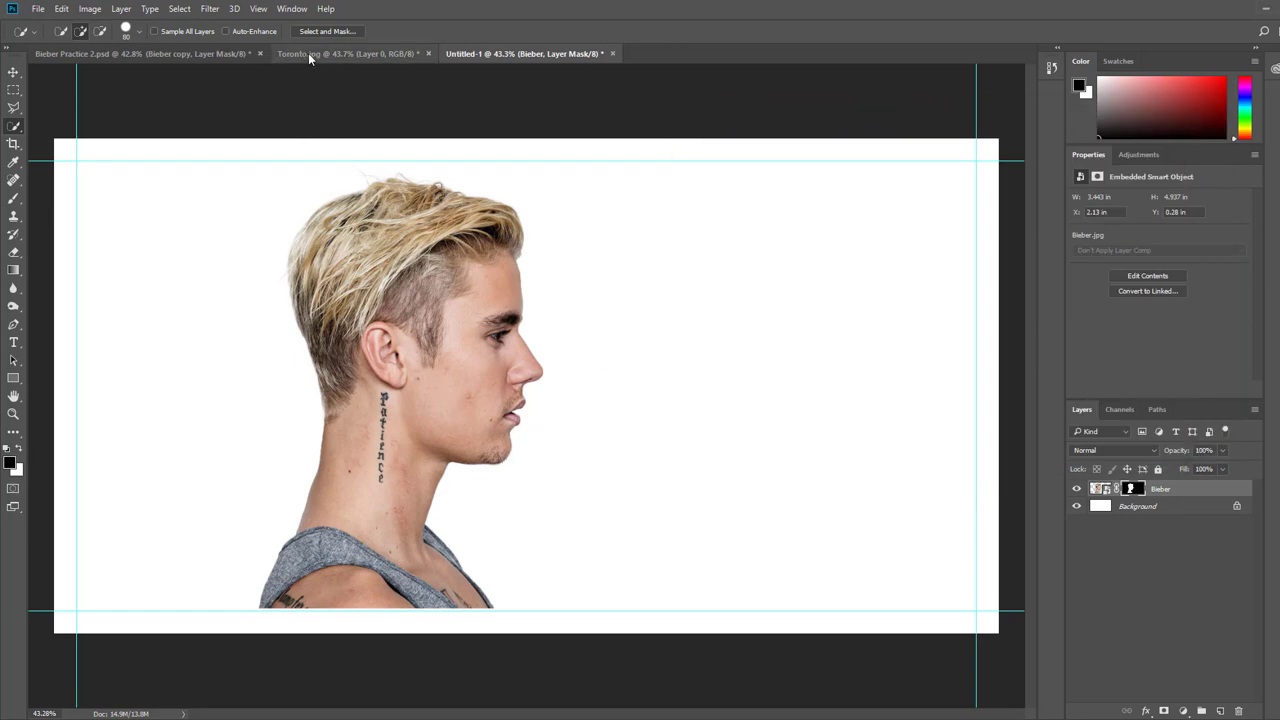
# Switch to the Toronto.jpg document and examine the selection outline around the skyline and water
pyautogui.click(308, 53)
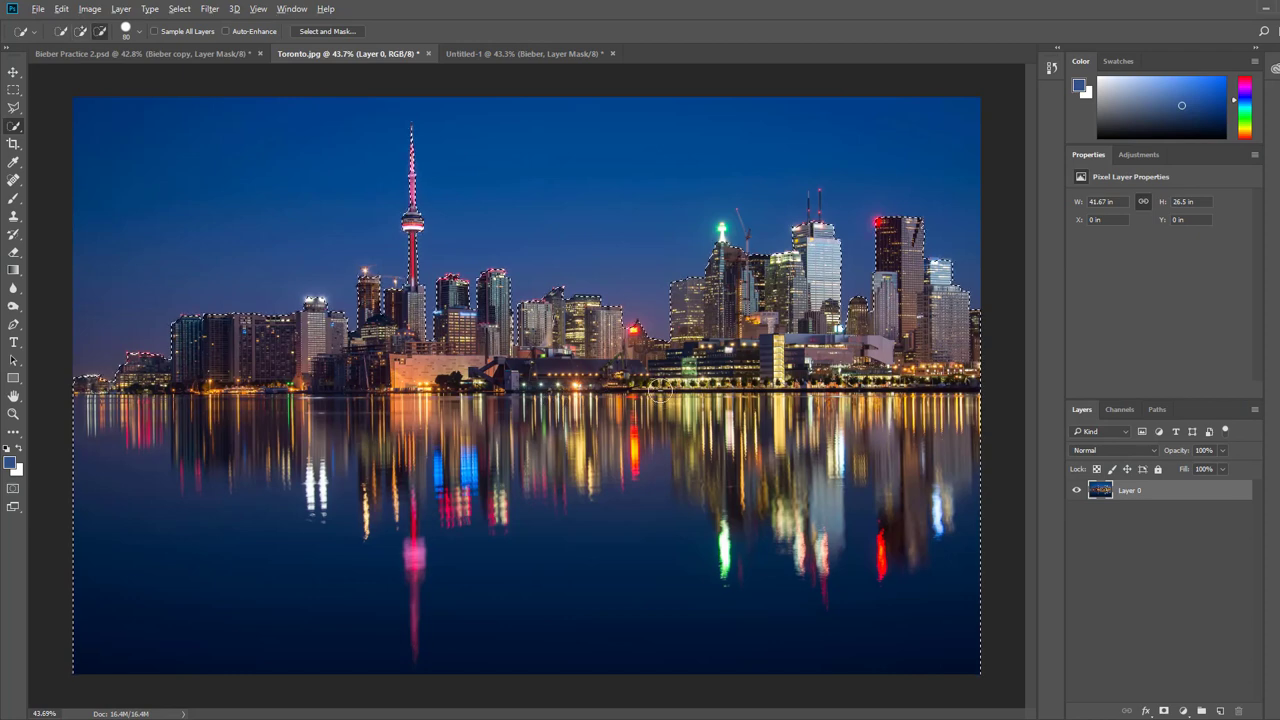
pyautogui.scroll(-2, 659, 392)
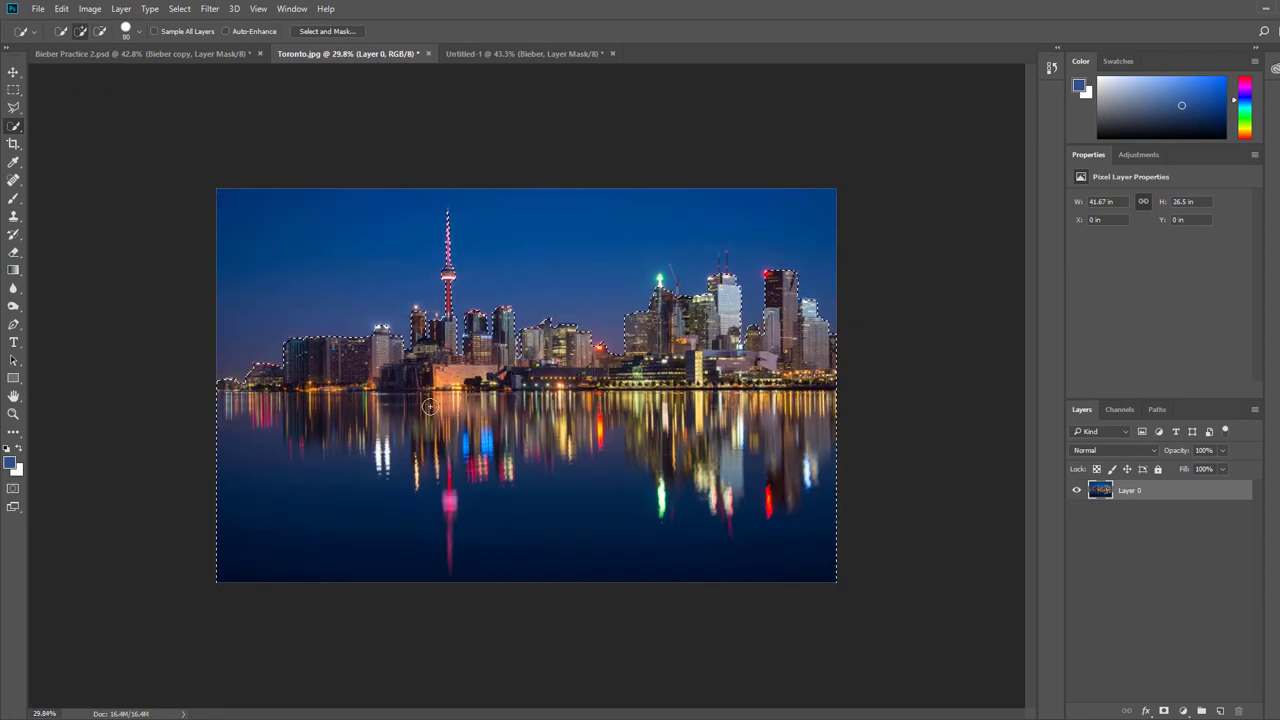
pyautogui.press('alt')
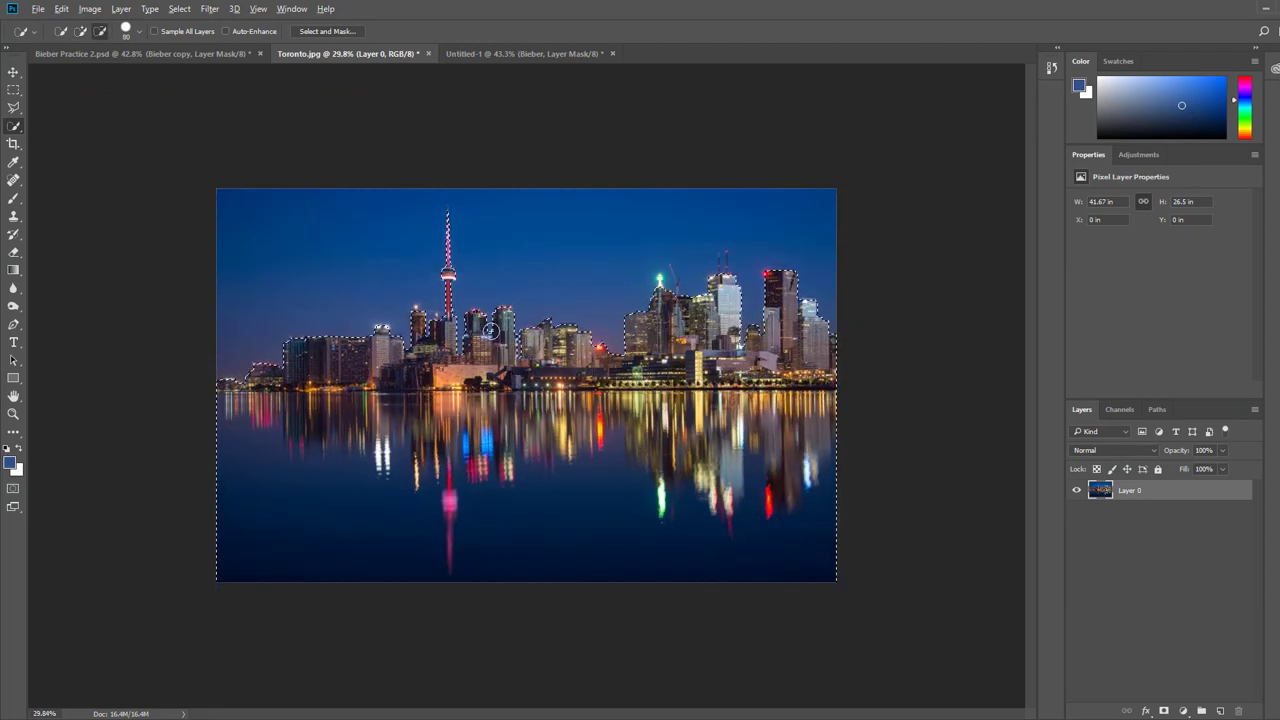
pyautogui.scroll(1, 490, 330)
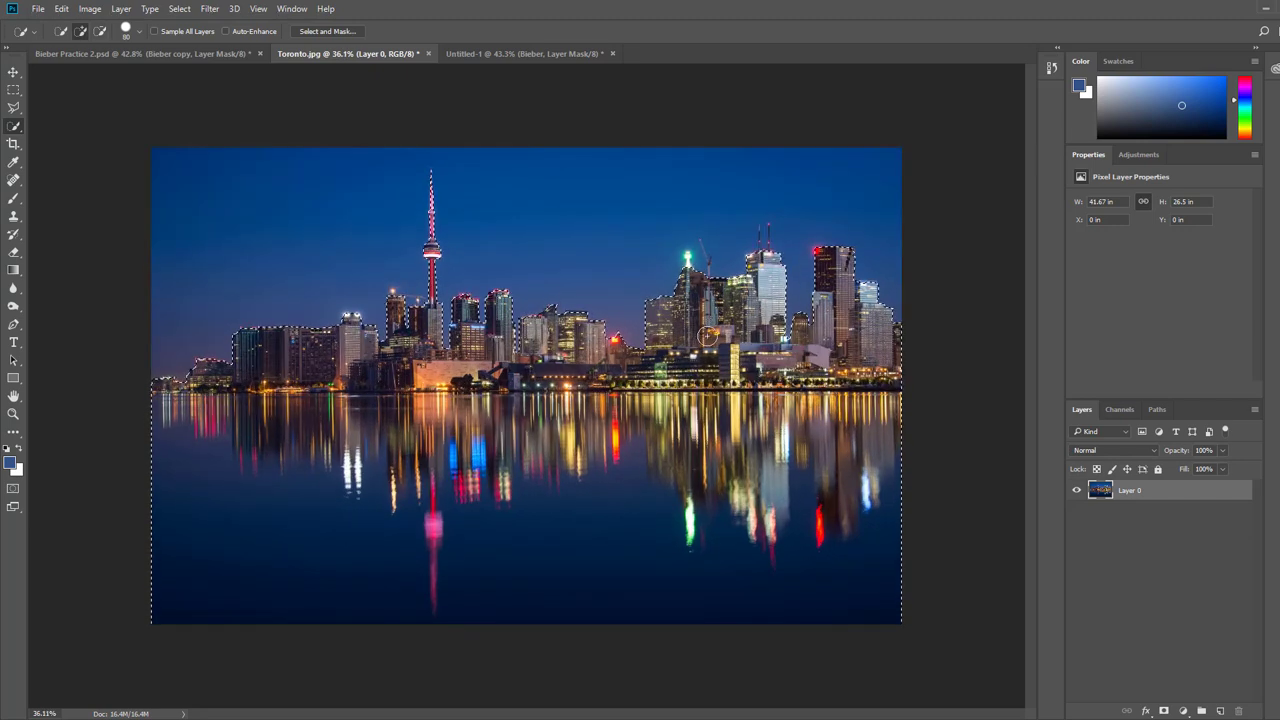
pyautogui.press('alt')
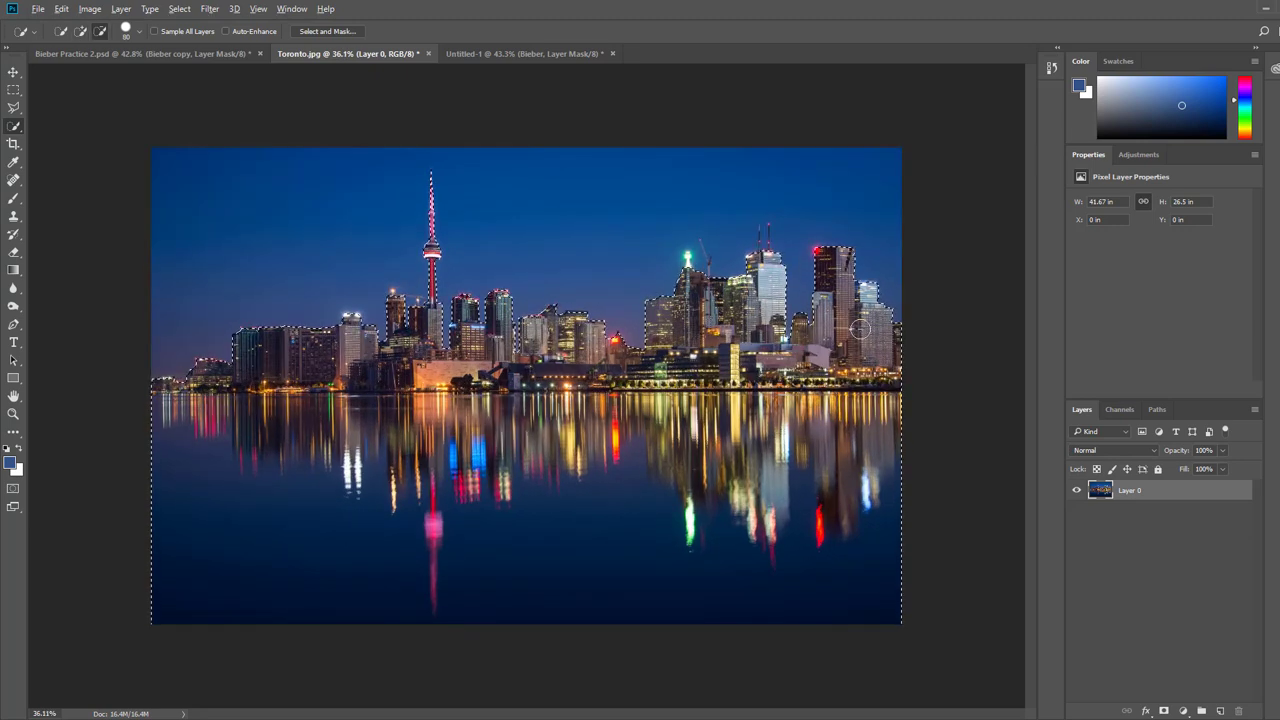
# Add the missed edge of the pale stepped building beside the dark tower to the skyline selection with the Polygonal Lasso
pyautogui.scroll(3, 860, 328)
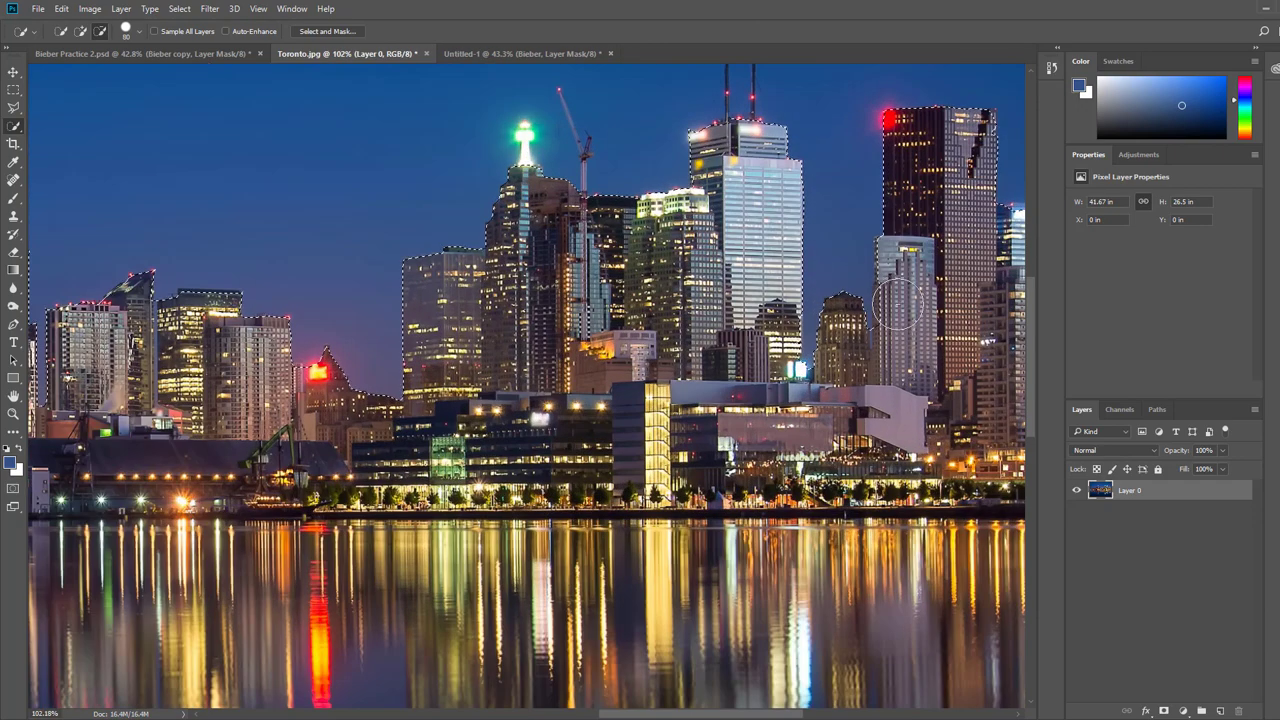
pyautogui.scroll(2, 898, 308)
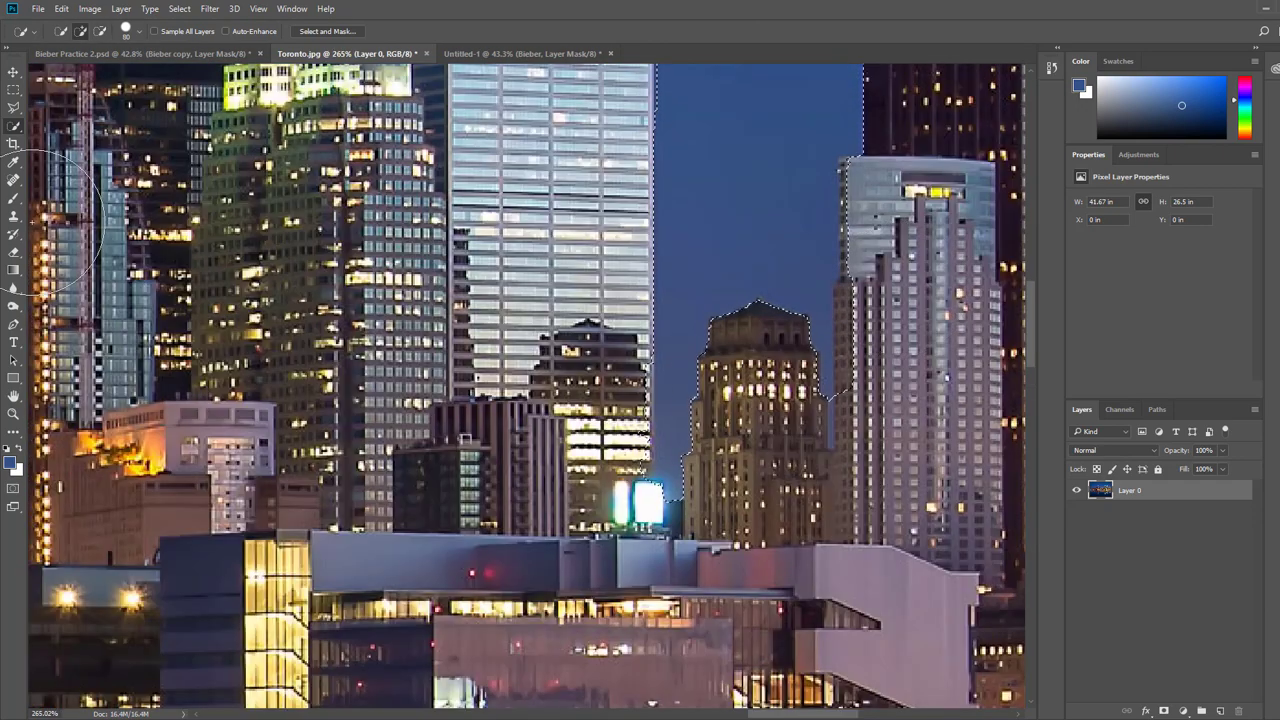
pyautogui.click(14, 107)
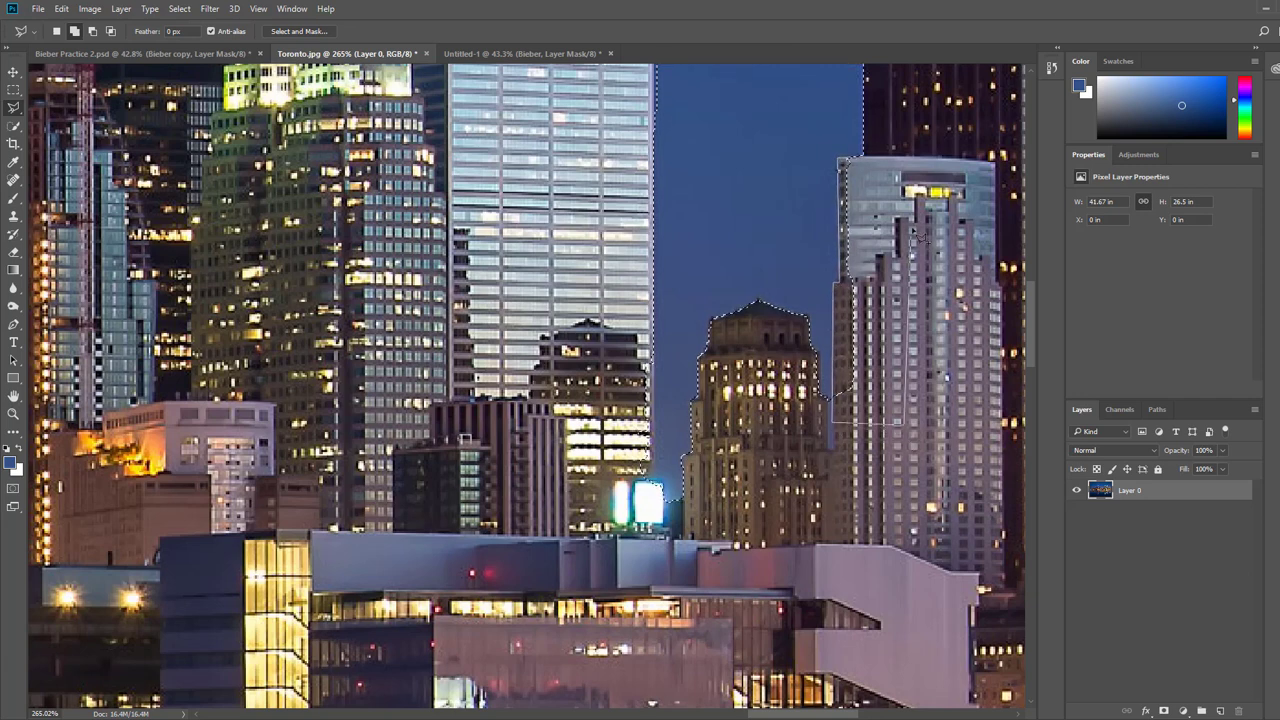
pyautogui.doubleClick(919, 195)
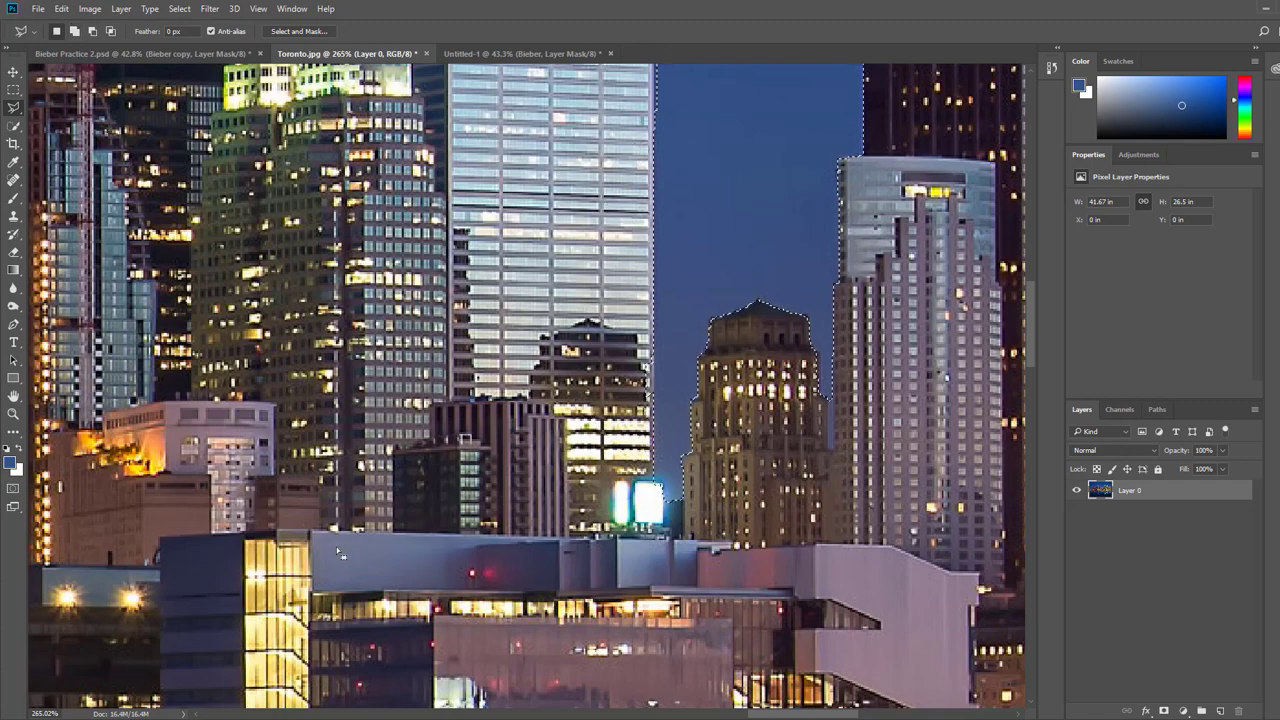
# Add a layer mask to Layer 0 from the skyline and water selection, hiding the sky
pyautogui.scroll(-5, 326, 466)
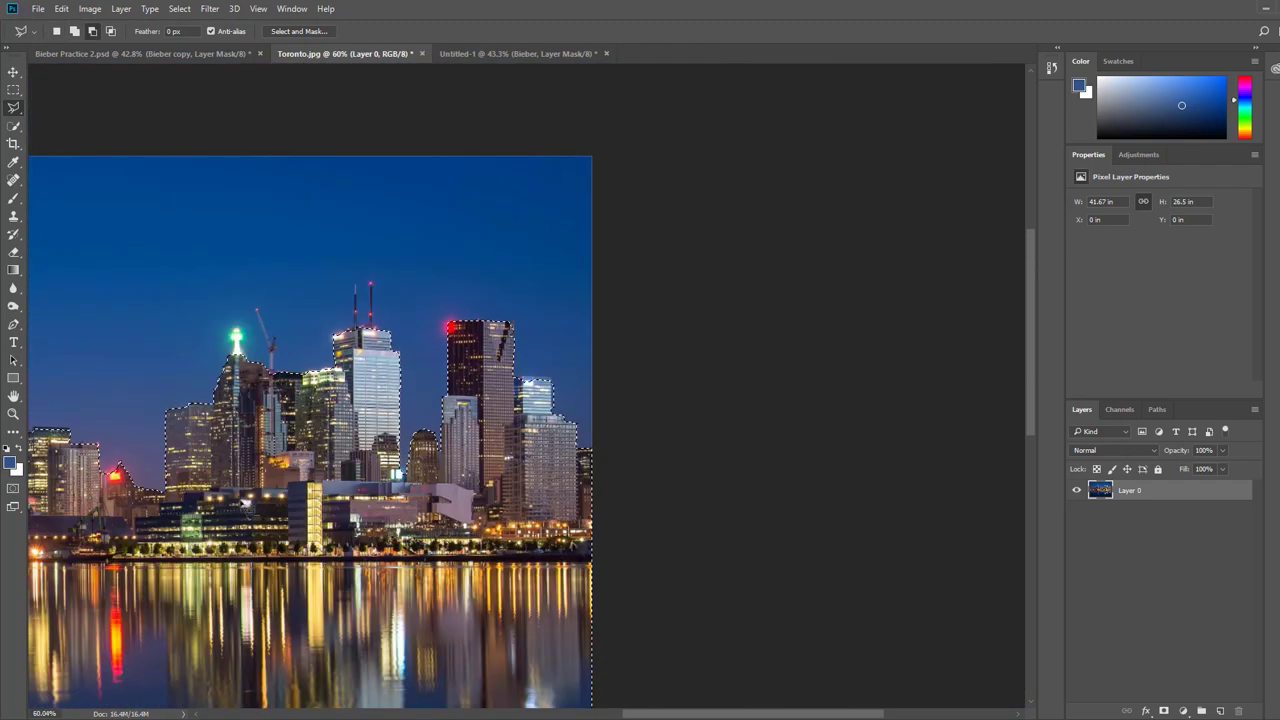
pyautogui.moveTo(271, 487); pyautogui.dragTo(738, 370)
pyautogui.hotkey('ctrl', '0')
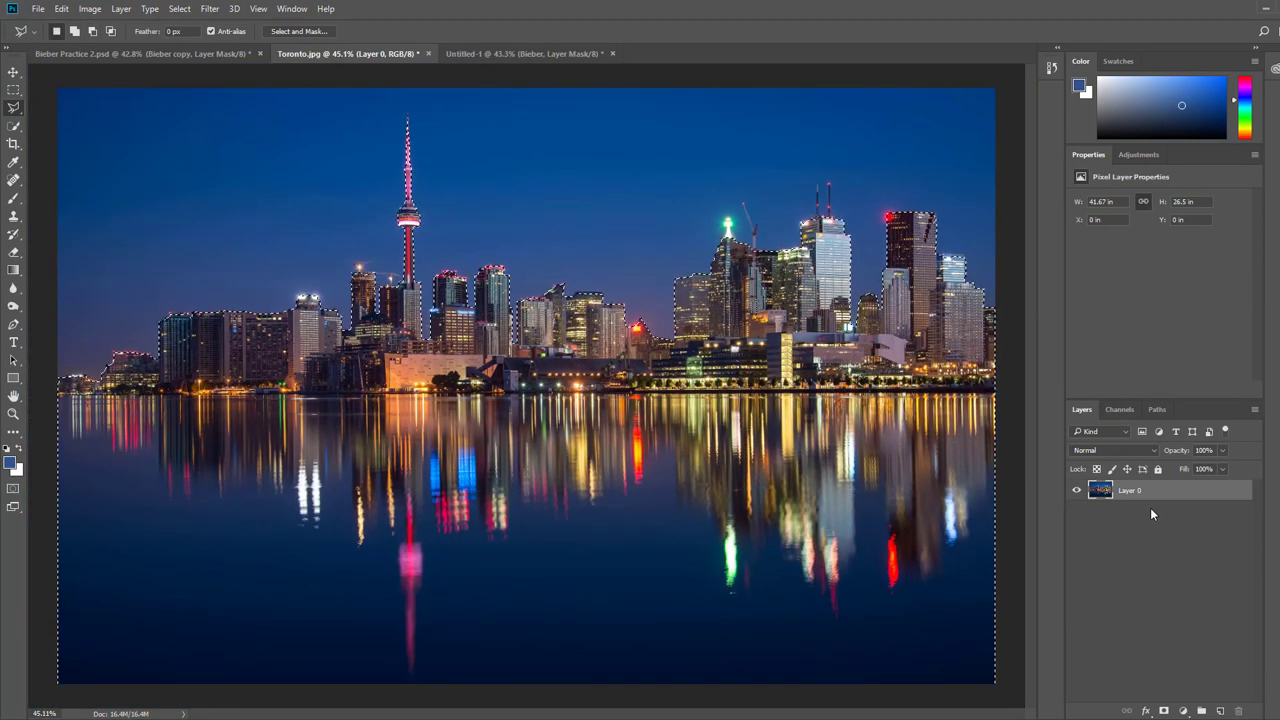
pyautogui.click(1163, 711)
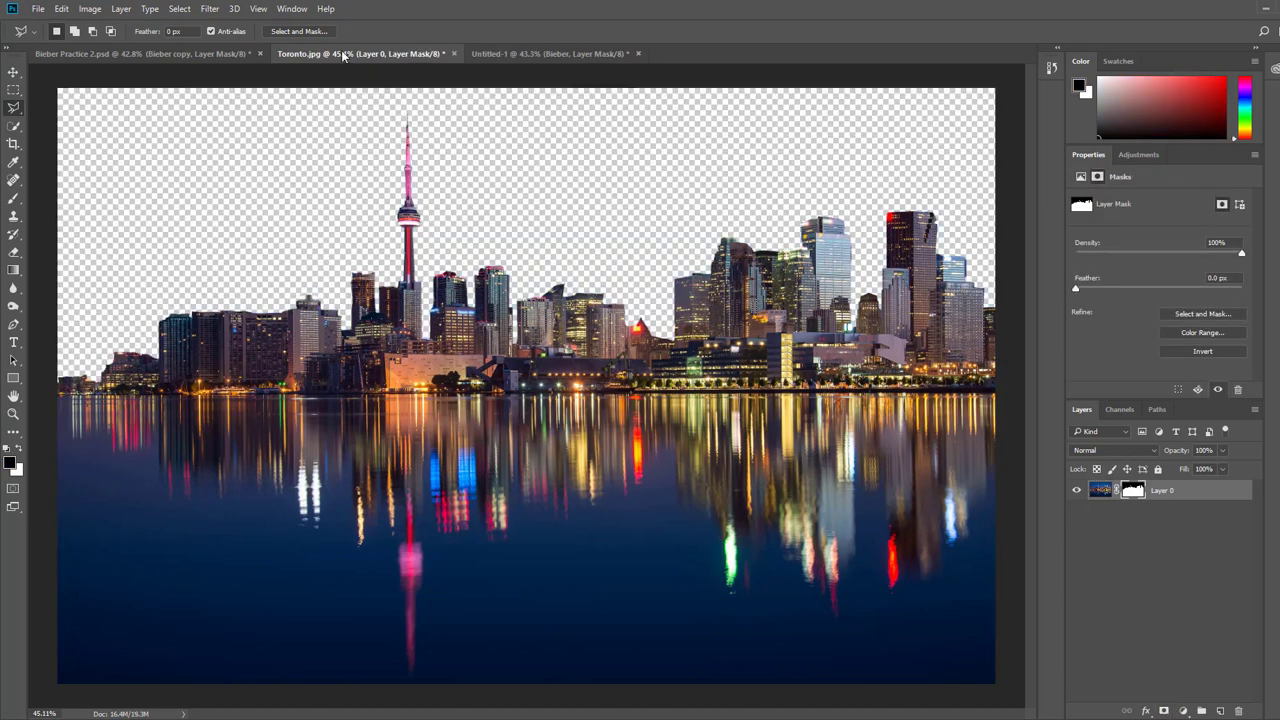
# Float the Toronto.jpg document, copy its masked skyline layer into Untitled-1 and minimize the Toronto window
pyautogui.moveTo(343, 56); pyautogui.dragTo(10, 210)
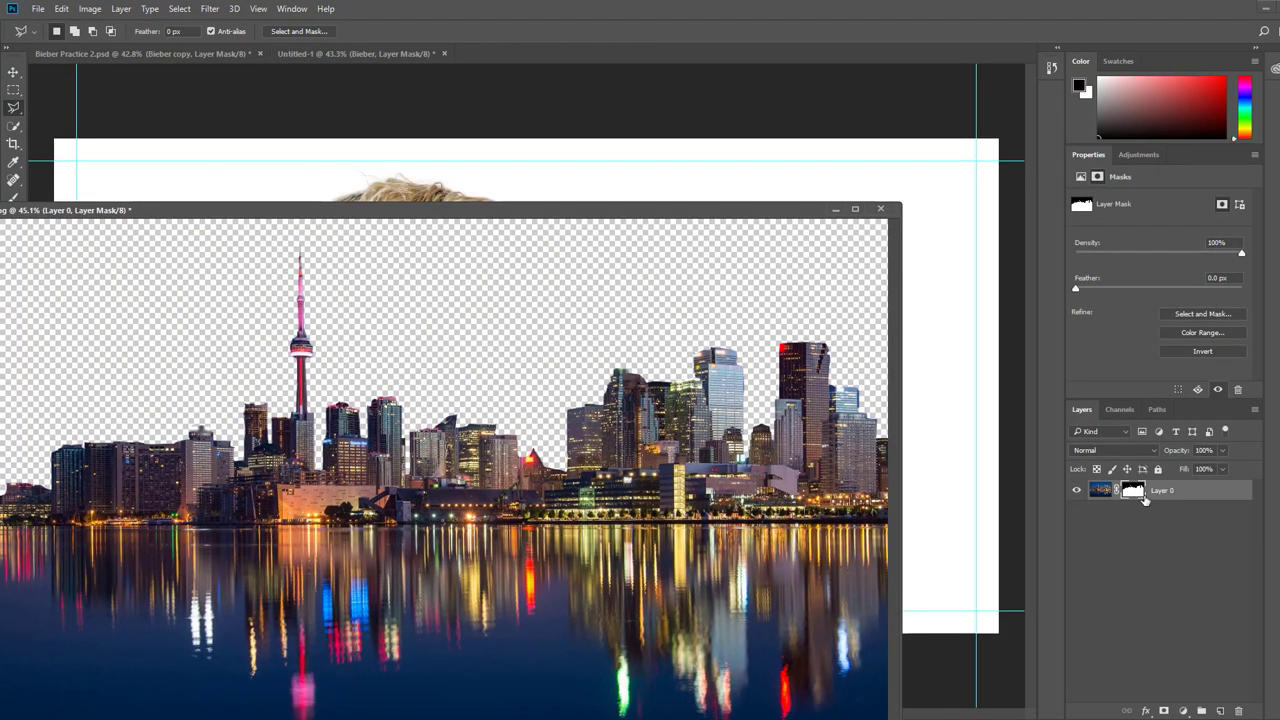
pyautogui.moveTo(1074, 490); pyautogui.dragTo(884, 531)
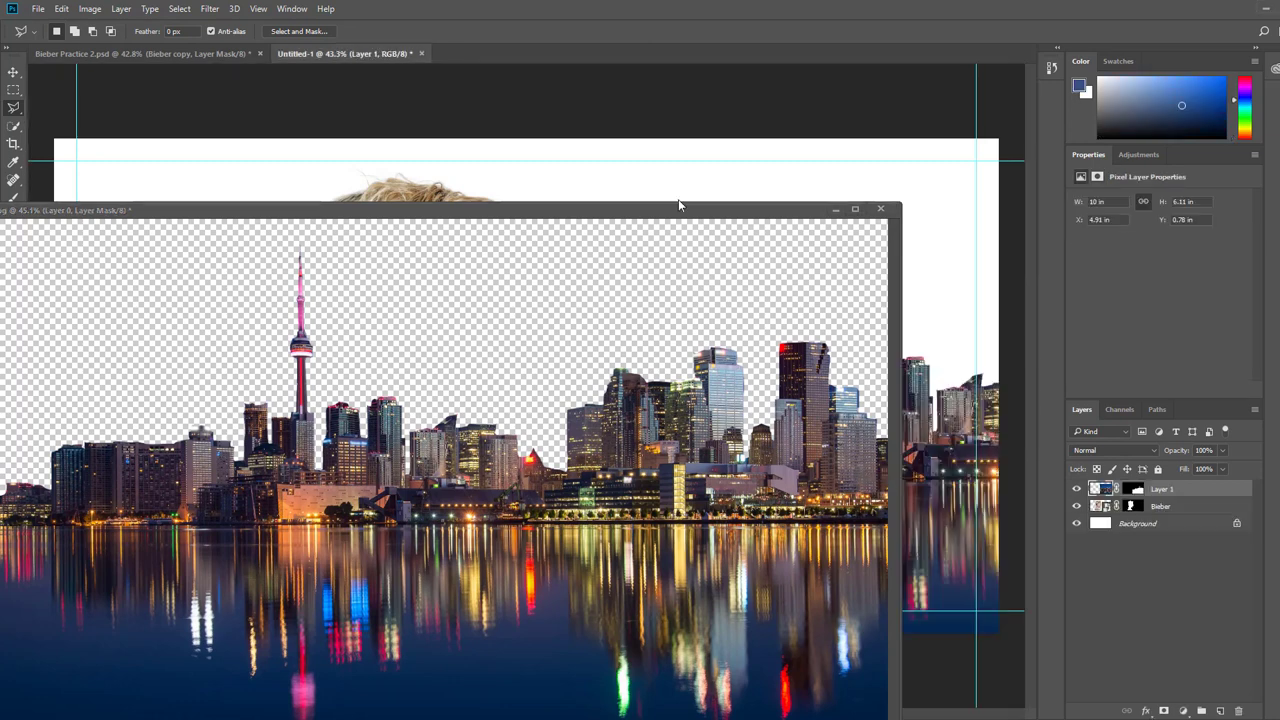
pyautogui.click(834, 210)
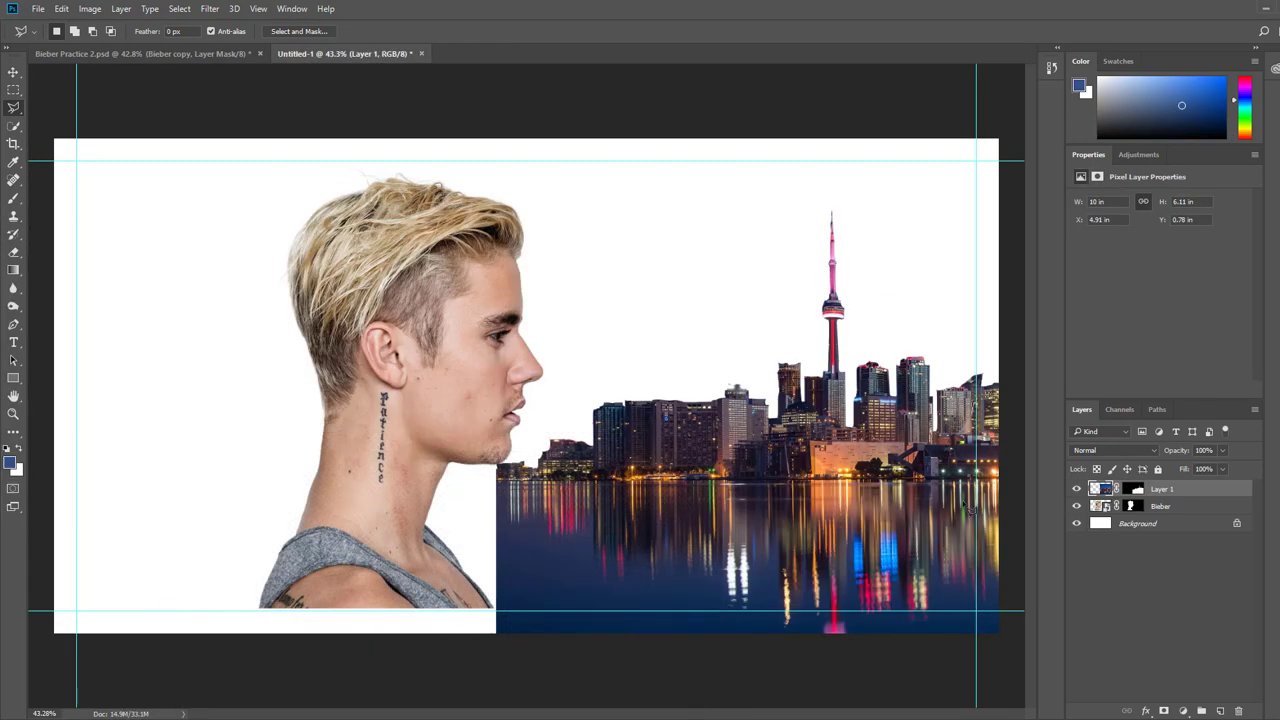
# Move the skyline layer over the Bieber profile and scale it down proportionally to about 77.4%
pyautogui.click(13, 72)
pyautogui.moveTo(795, 488); pyautogui.dragTo(362, 348)
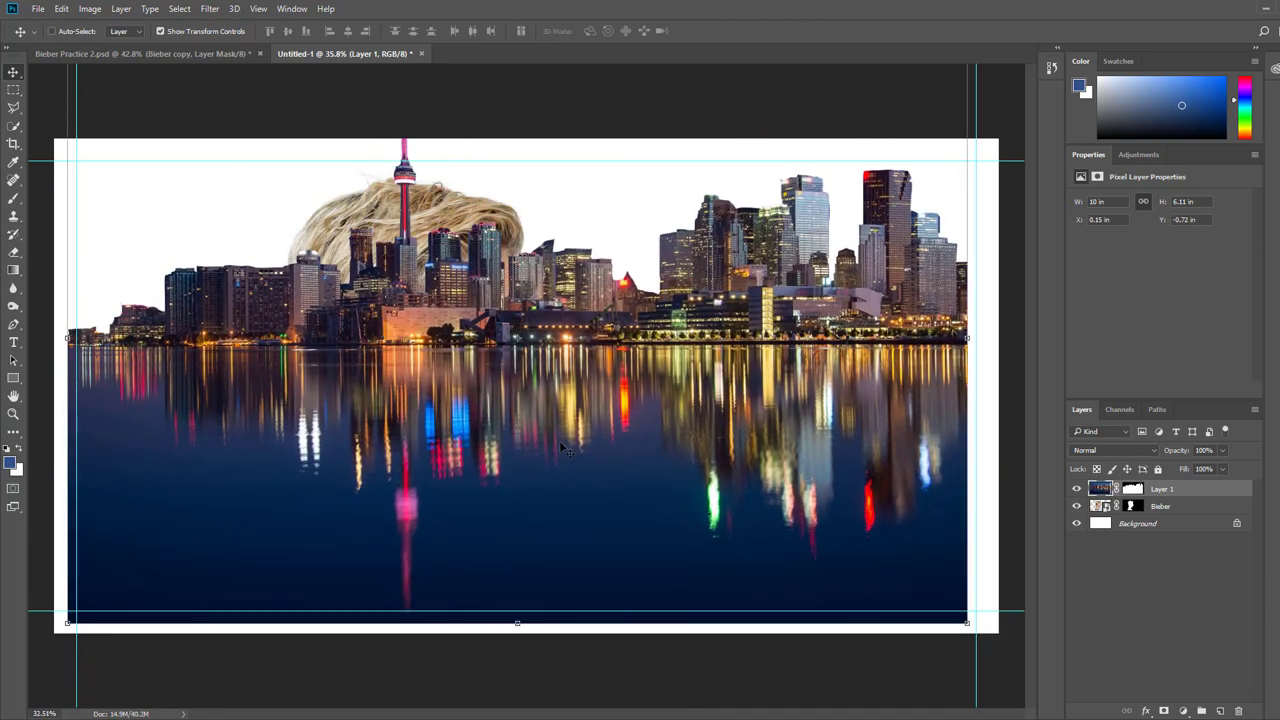
pyautogui.hotkey('ctrl', '-')
pyautogui.moveTo(800, 178); pyautogui.dragTo(688, 260)
pyautogui.hotkey('ctrl', 'z')
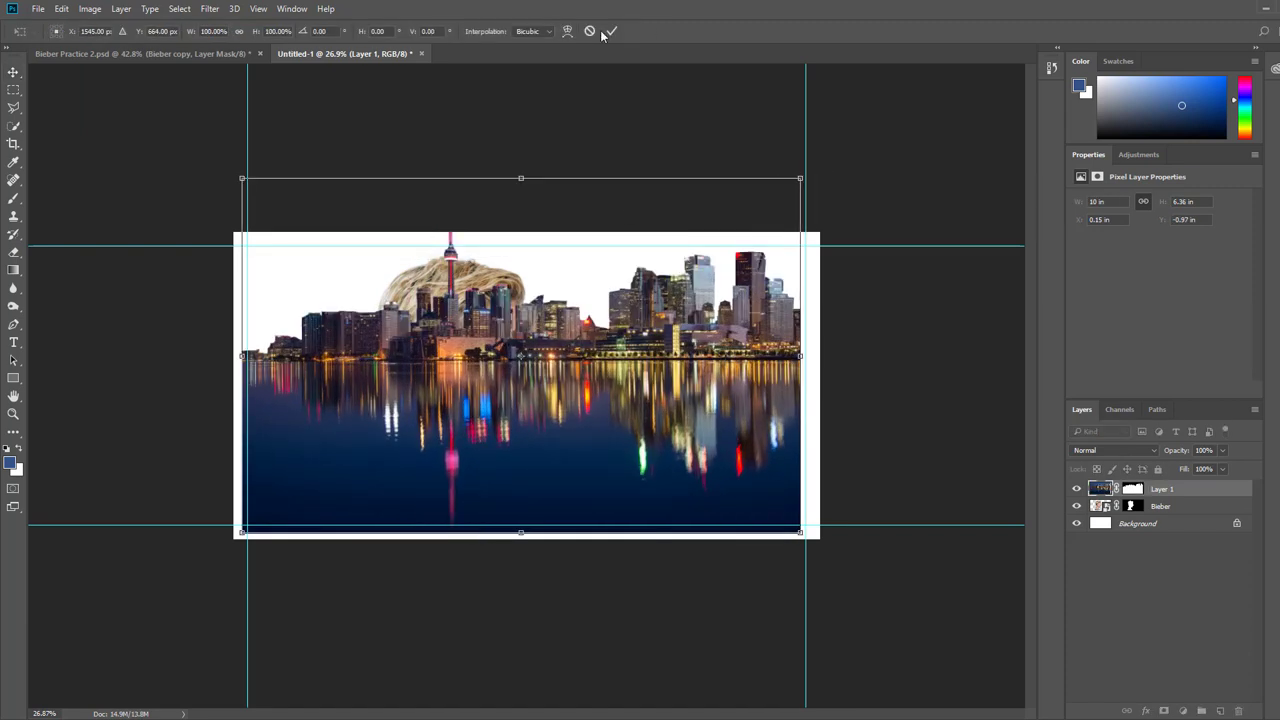
pyautogui.moveTo(800, 178); pyautogui.dragTo(673, 258)
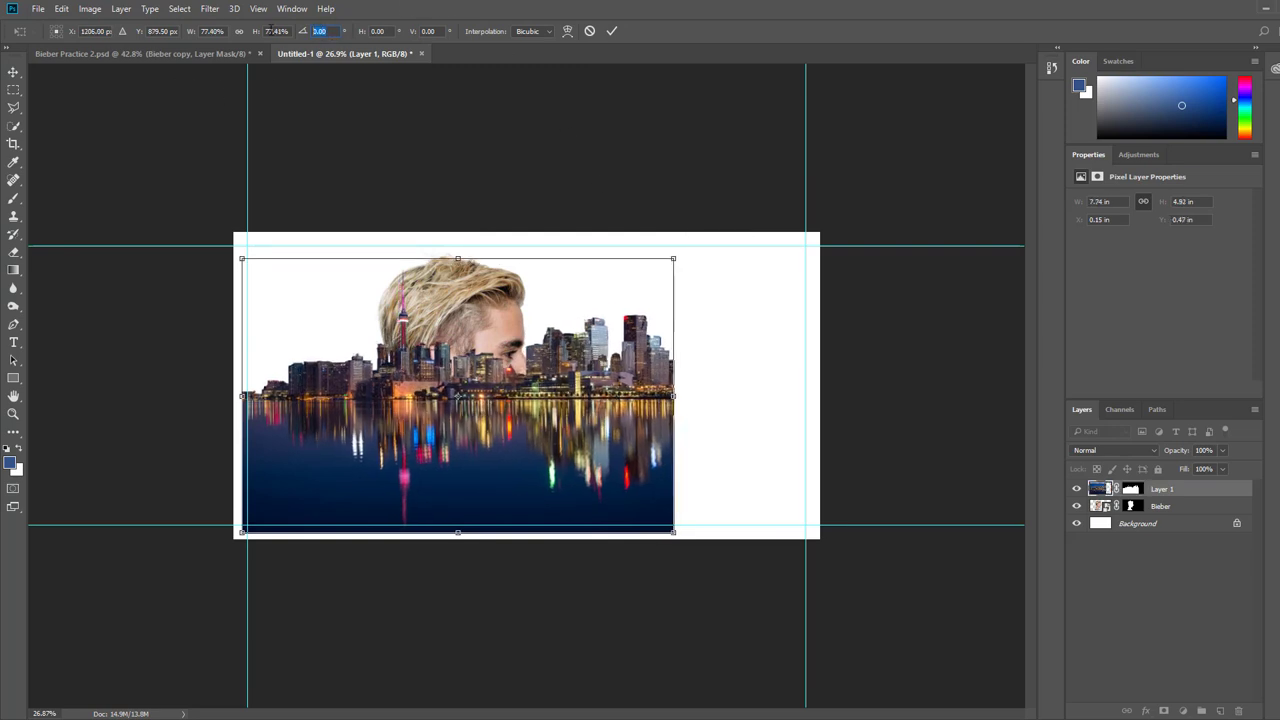
# Rotate the skyline layer by -90° and position it over the back of the Bieber profile
pyautogui.write('-90')
pyautogui.press('Return')
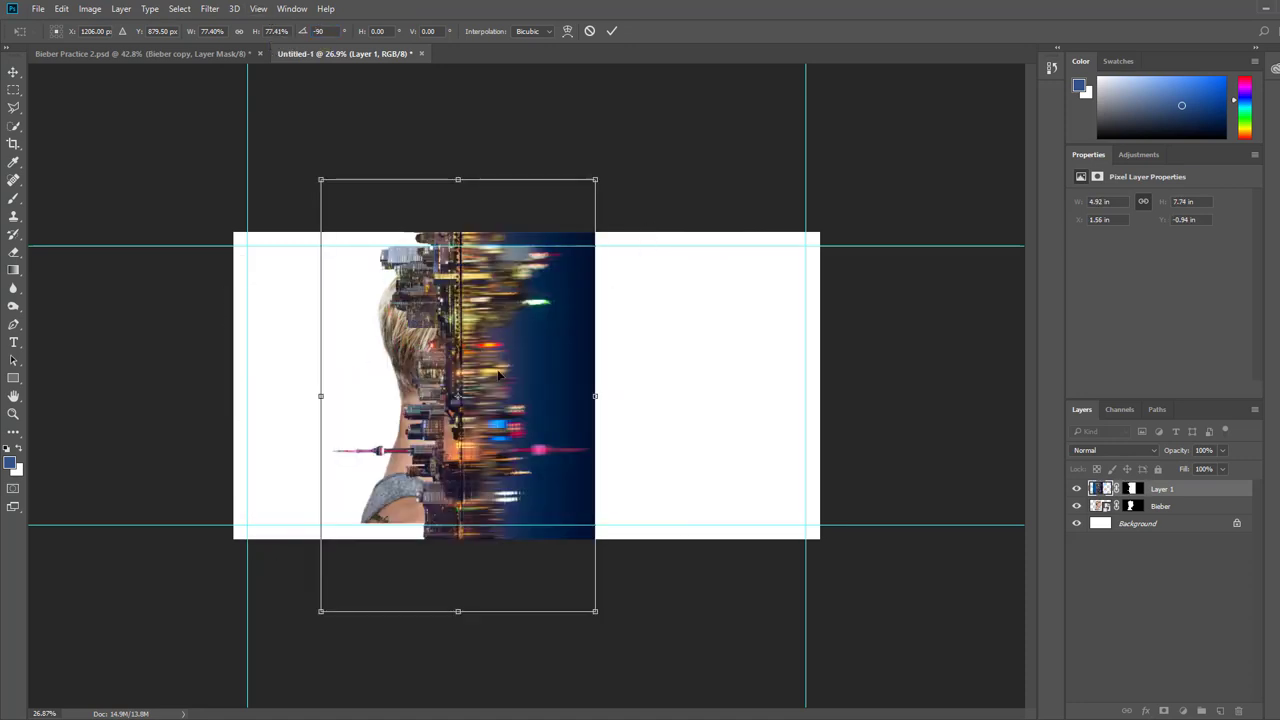
pyautogui.moveTo(499, 373); pyautogui.dragTo(421, 390)
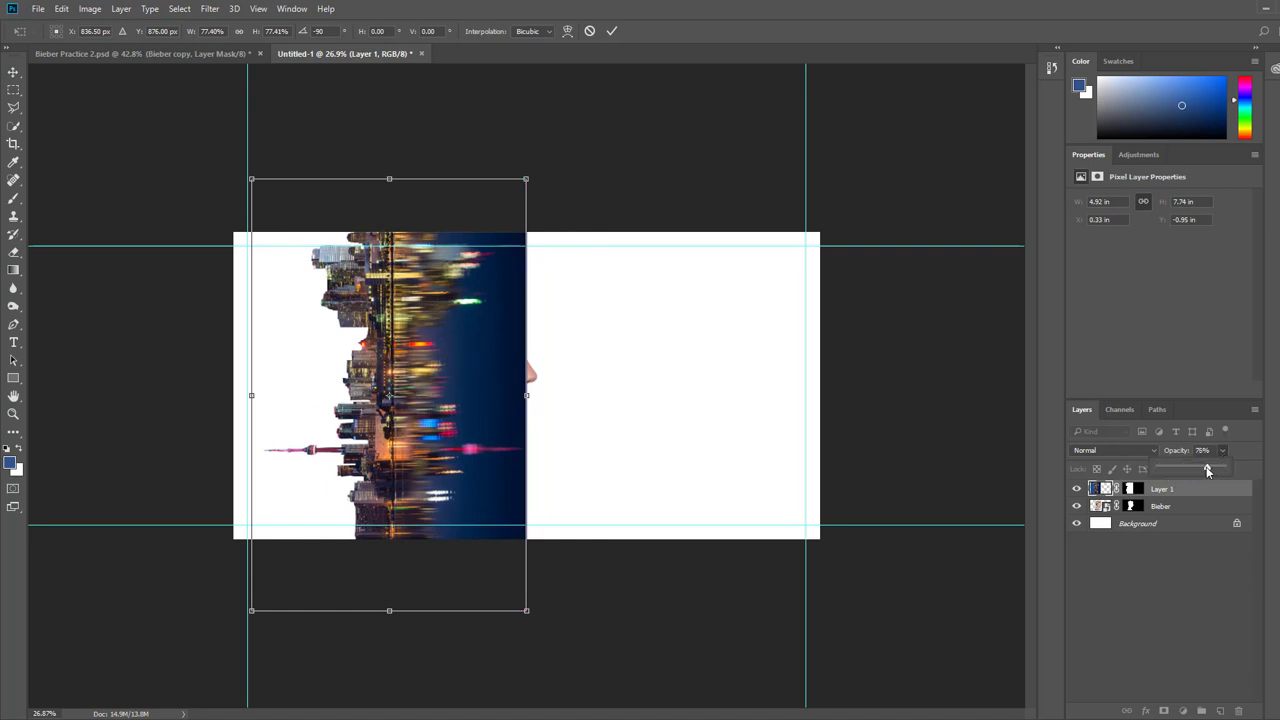
# Lower the skyline layer's opacity to 59% and enlarge it proportionally to about 94.4%
pyautogui.moveTo(1207, 471); pyautogui.dragTo(1195, 473)
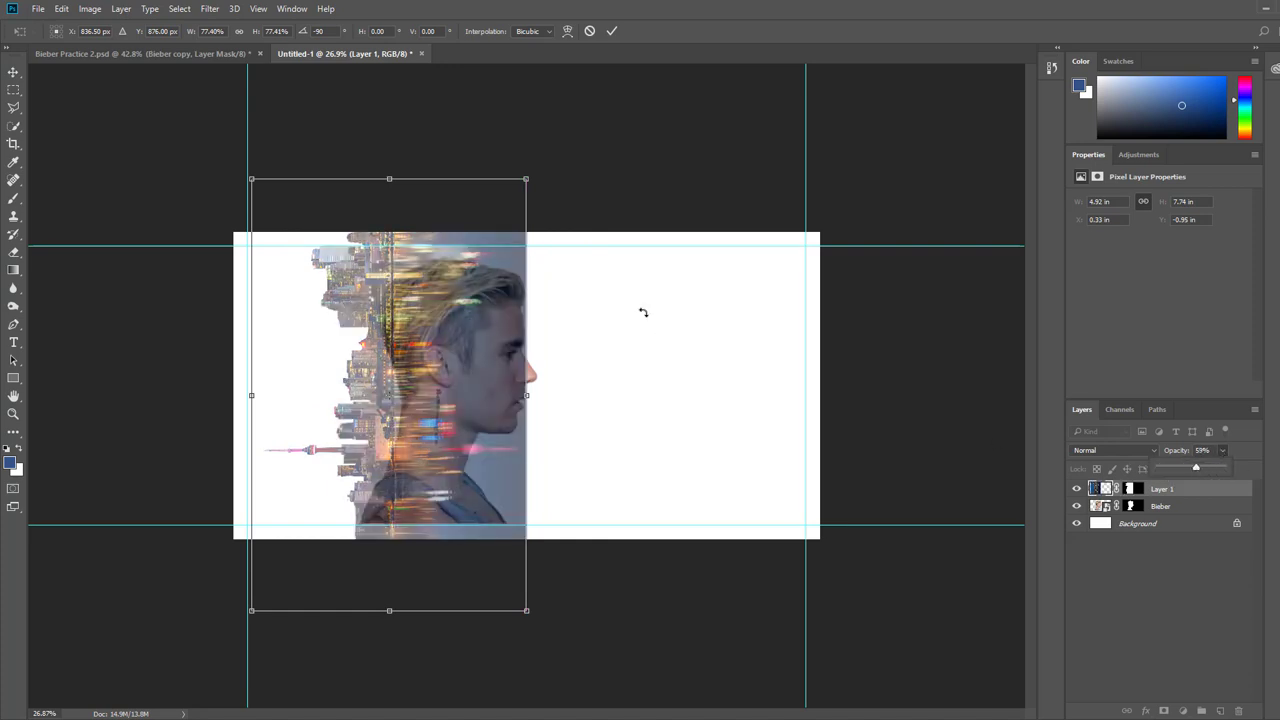
pyautogui.moveTo(524, 181); pyautogui.dragTo(629, 115)
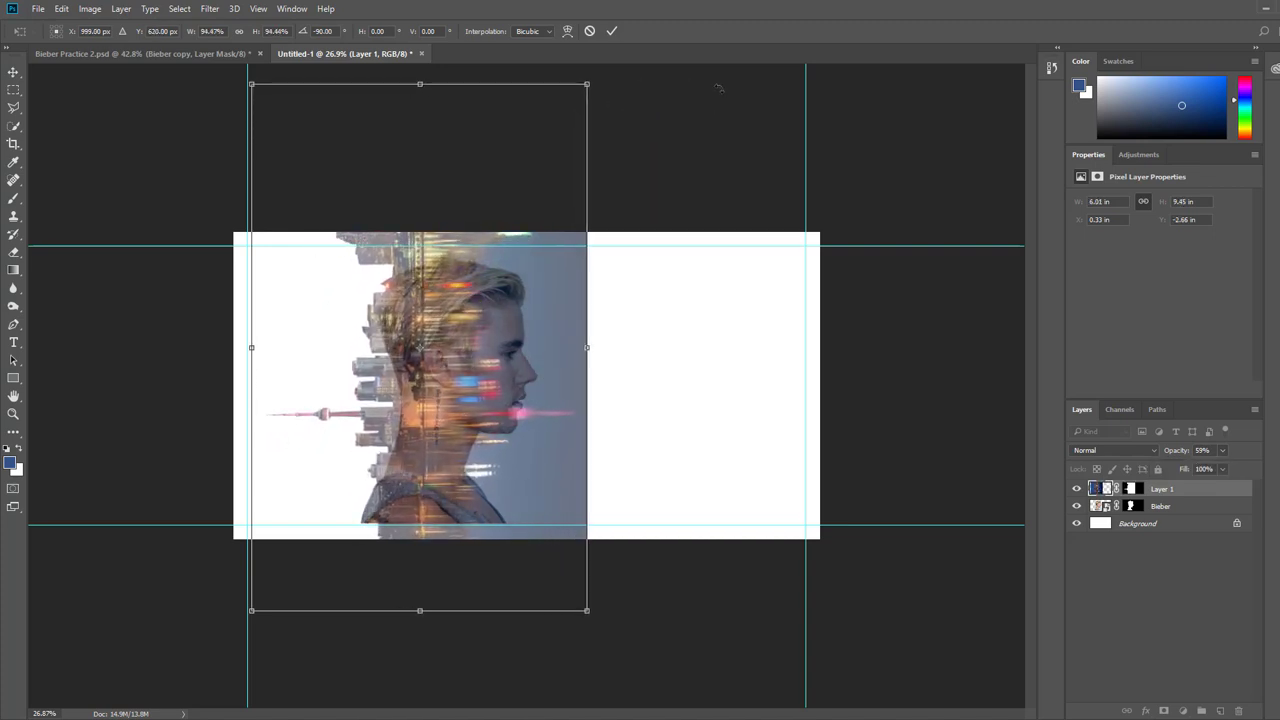
# Nudge the skyline horizontally to X 1062 px so its buildings extend from the back of the head, and apply the transform
pyautogui.press('Right')
pyautogui.press('Right')
pyautogui.press('Right')
pyautogui.press('Right')
pyautogui.press('Right')
pyautogui.press('Right')
pyautogui.press('Right')
pyautogui.press('Right')
pyautogui.press('Right')
pyautogui.press('Right')
pyautogui.press('Right')
pyautogui.press('Right')
pyautogui.press('Right')
pyautogui.press('Right')
pyautogui.press('Right')
pyautogui.press('Right')
pyautogui.press('Right')
pyautogui.press('Right')
pyautogui.press('Right')
pyautogui.press('Right')
pyautogui.press('Right')
pyautogui.press('Right')
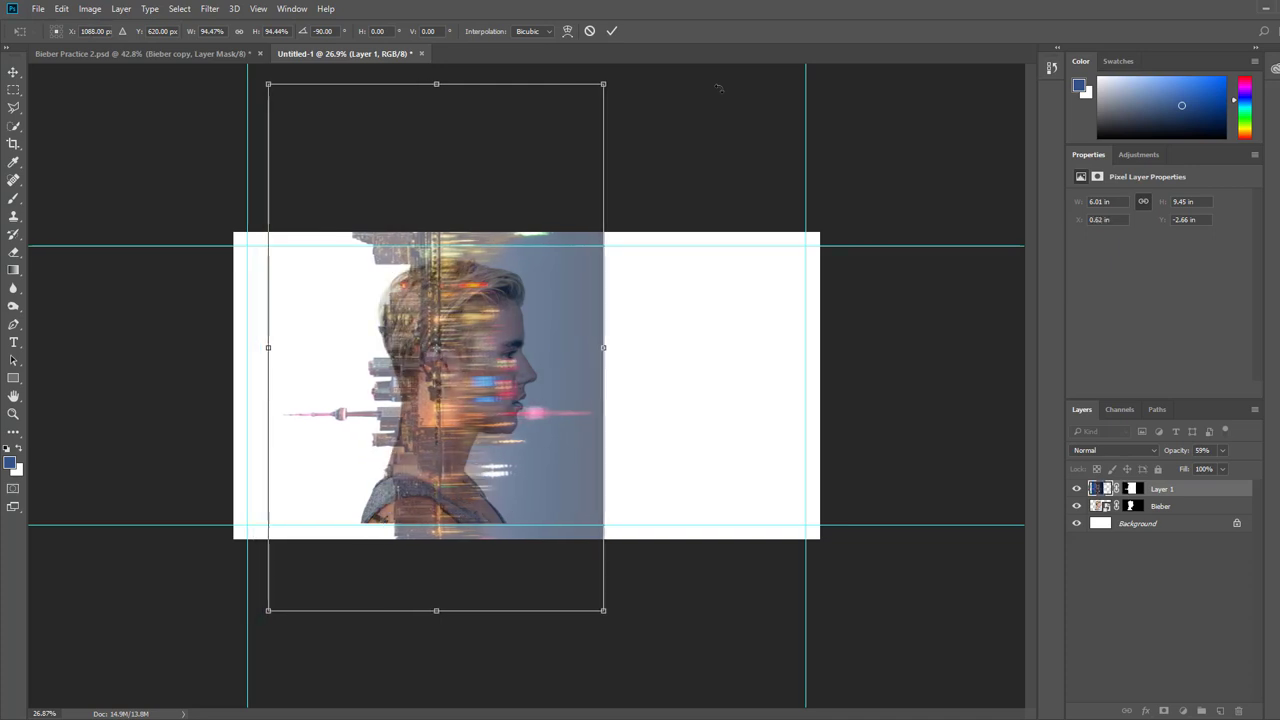
pyautogui.press('Left')
pyautogui.press('Left')
pyautogui.press('Left')
pyautogui.press('Left')
pyautogui.press('Left')
pyautogui.press('Left')
pyautogui.press('Left')
pyautogui.press('Left')
pyautogui.press('Left')
pyautogui.press('Left')
pyautogui.press('Left')
pyautogui.press('Left')
pyautogui.press('Left')
pyautogui.press('Left')
pyautogui.press('Left')
pyautogui.press('Left')
pyautogui.press('Left')
pyautogui.press('Left')
pyautogui.press('Left')
pyautogui.press('Left')
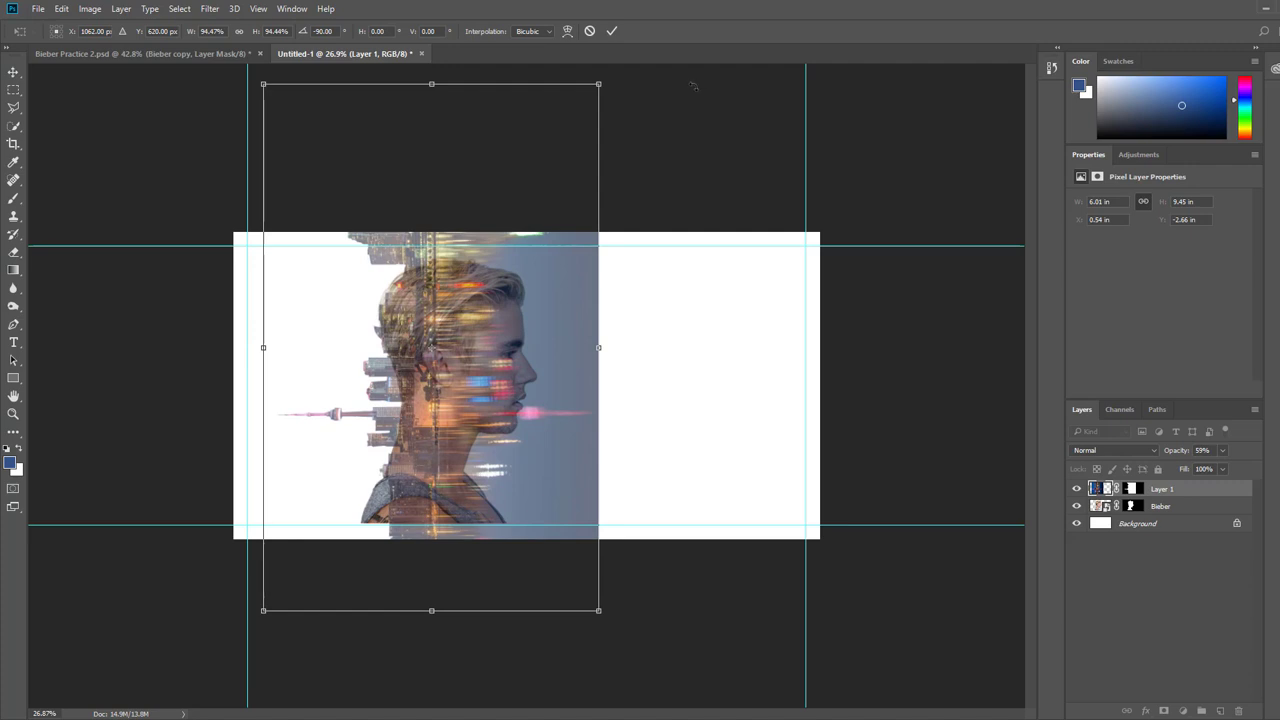
pyautogui.click(612, 32)
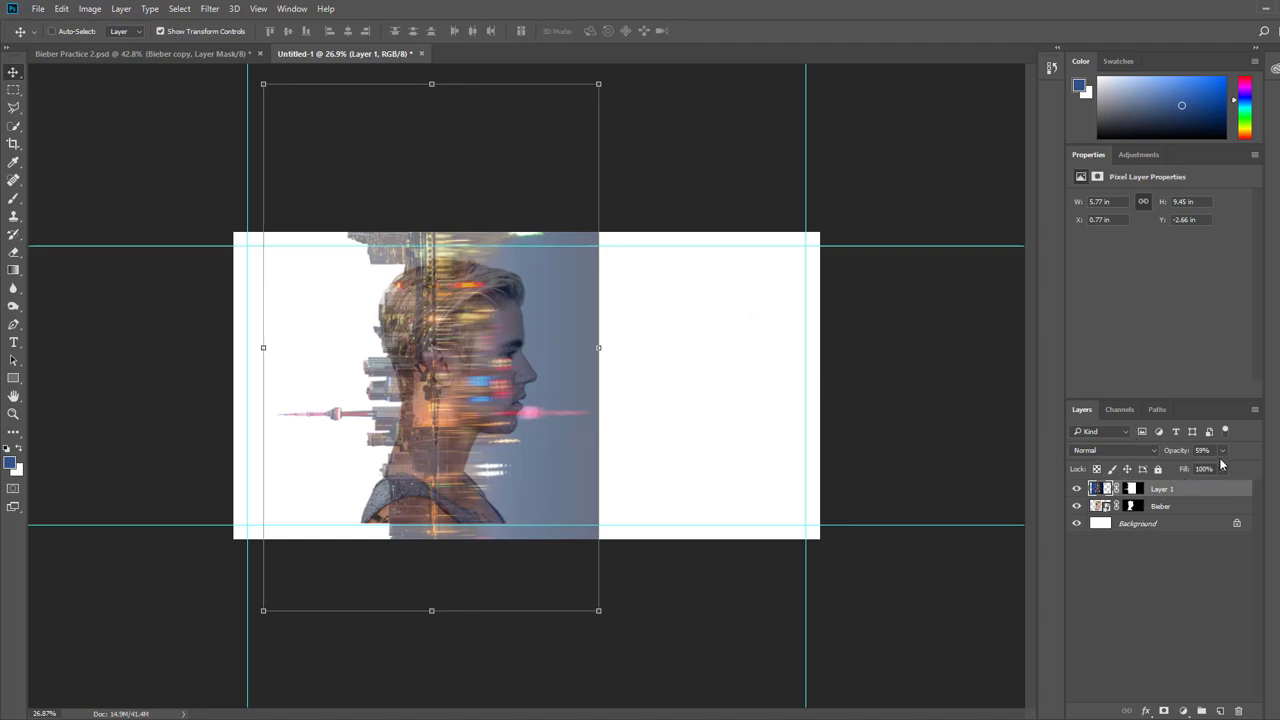
# Set Layer 1's opacity to 100% and load the Bieber layer mask as a selection
pyautogui.moveTo(1224, 469); pyautogui.dragTo(1262, 469)
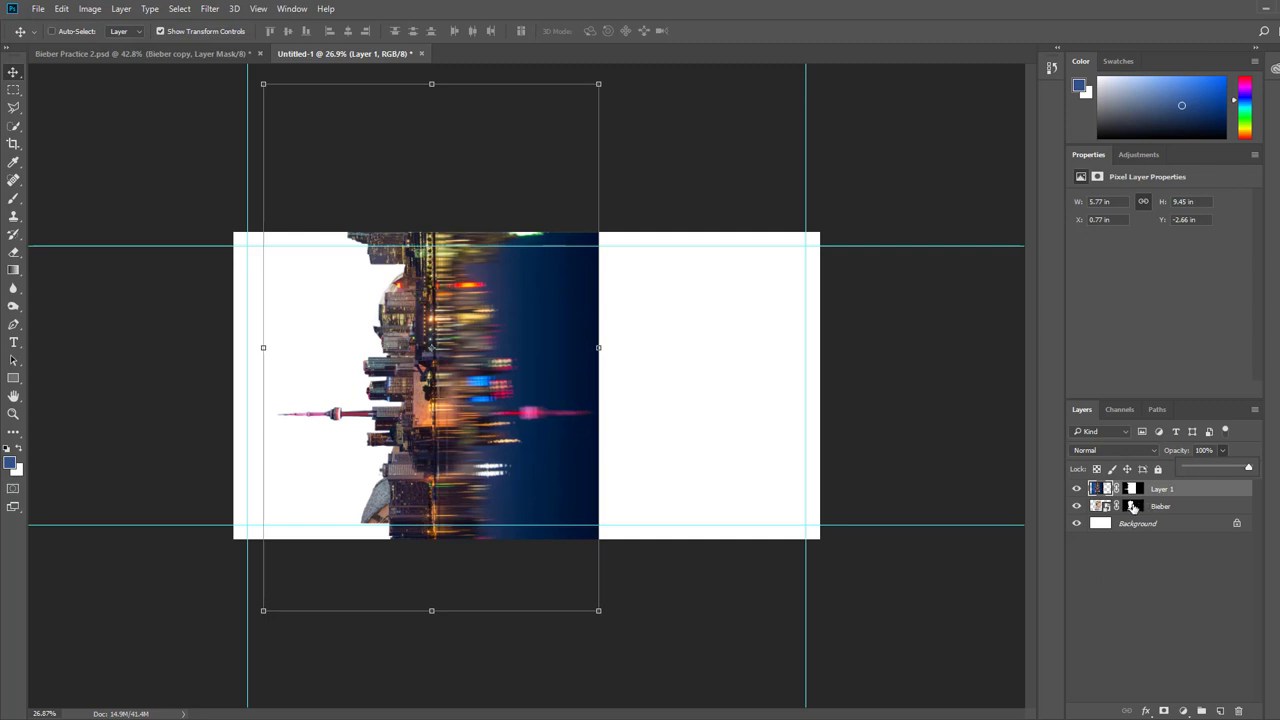
pyautogui.keyDown('ctrl'); pyautogui.click(1133, 507); pyautogui.keyUp('ctrl')
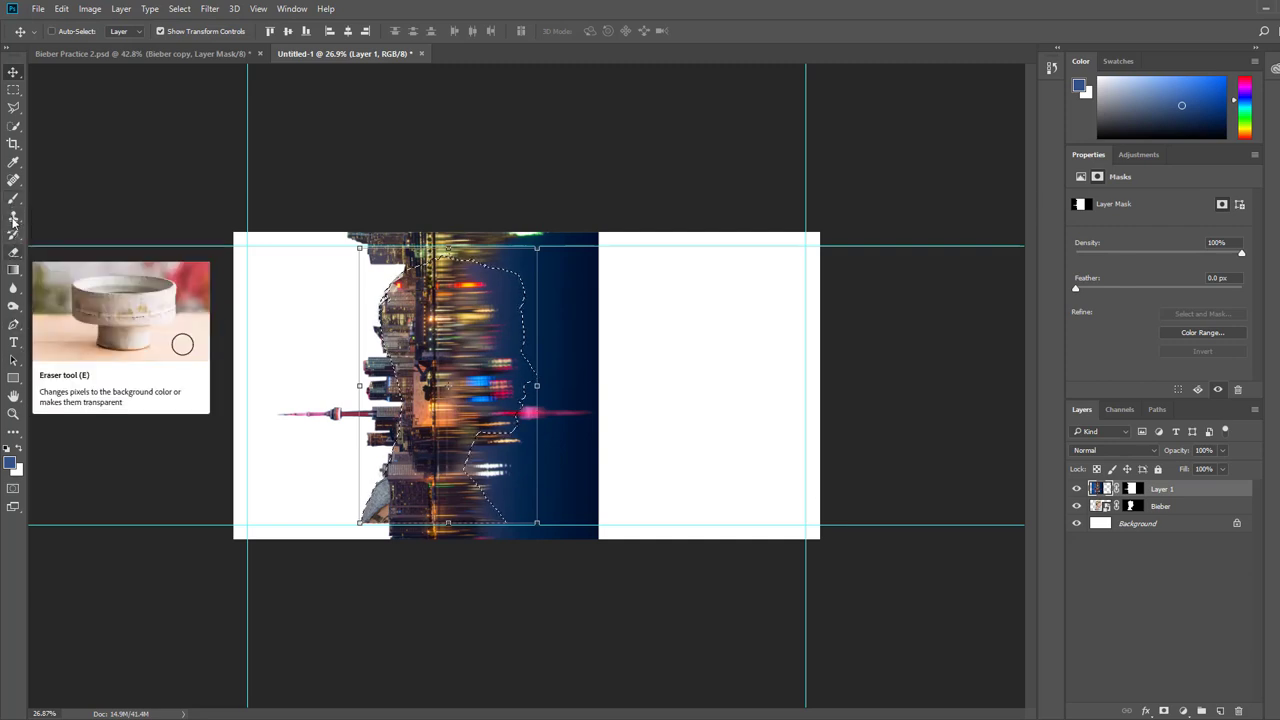
# Set up the Brush tool with black (#000000) as the foreground color and 100% opacity
pyautogui.click(13, 200)
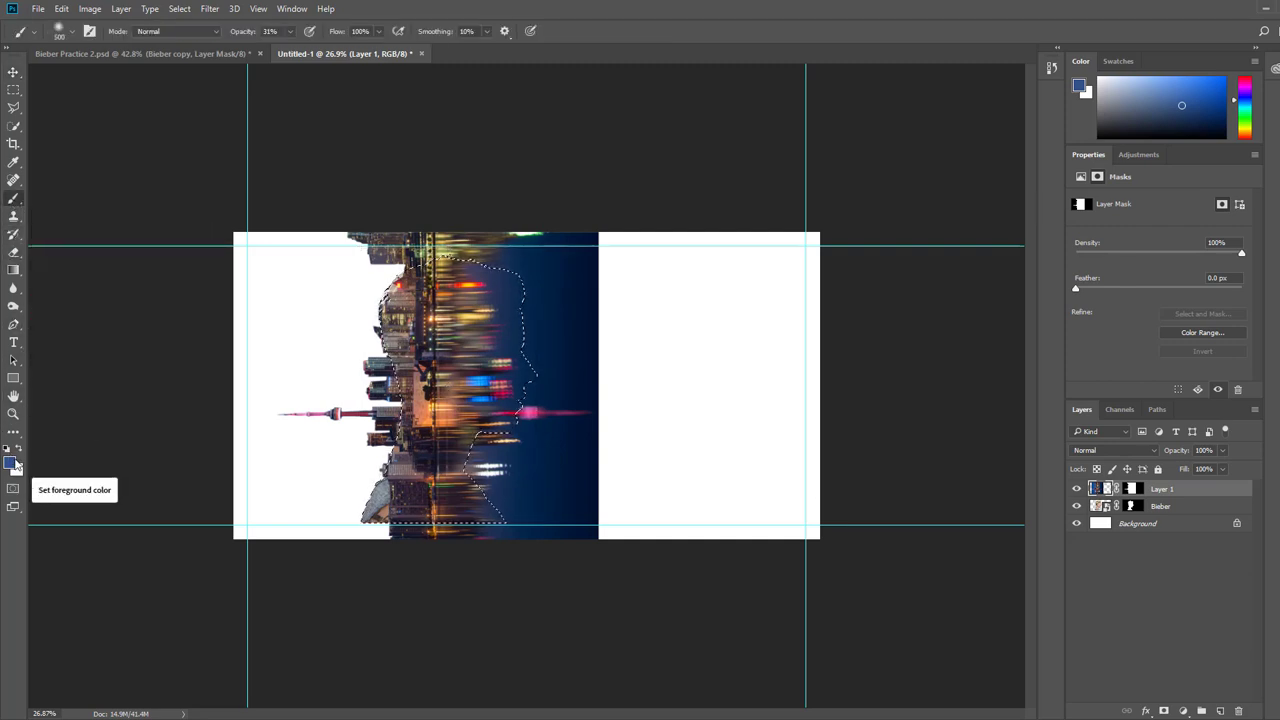
pyautogui.click(12, 465)
pyautogui.moveTo(517, 343); pyautogui.dragTo(543, 377)
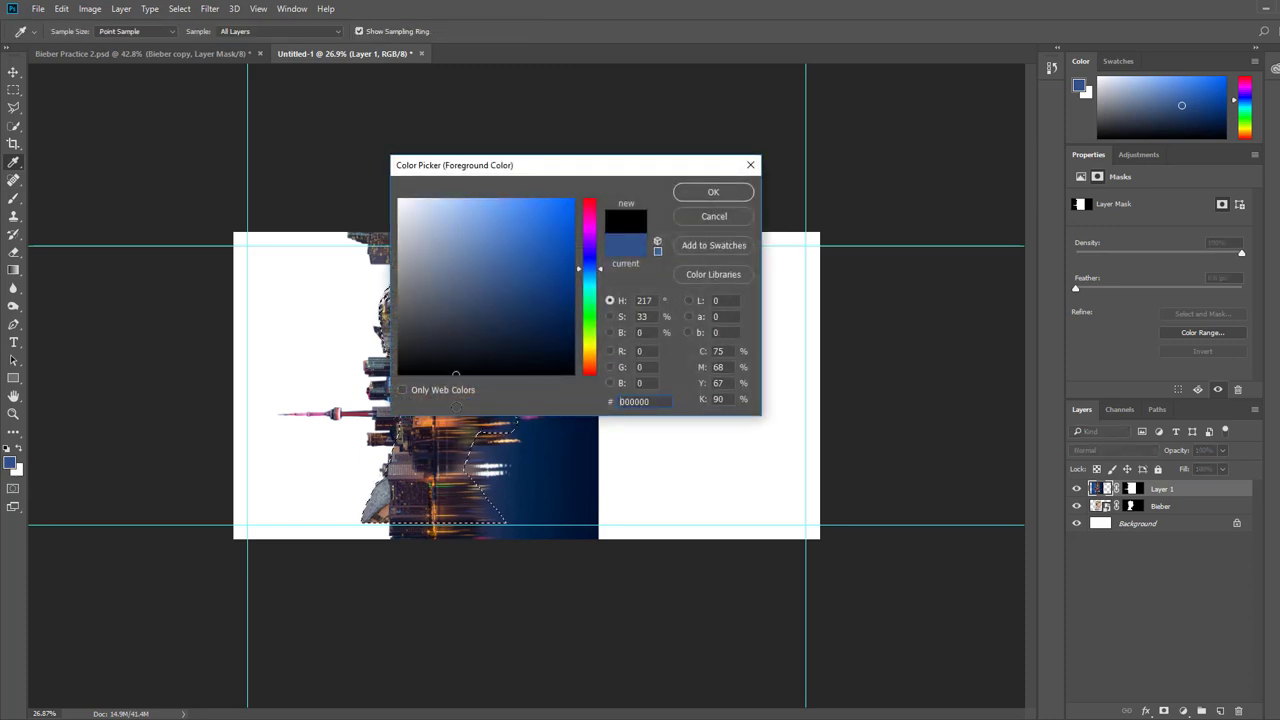
pyautogui.click(713, 192)
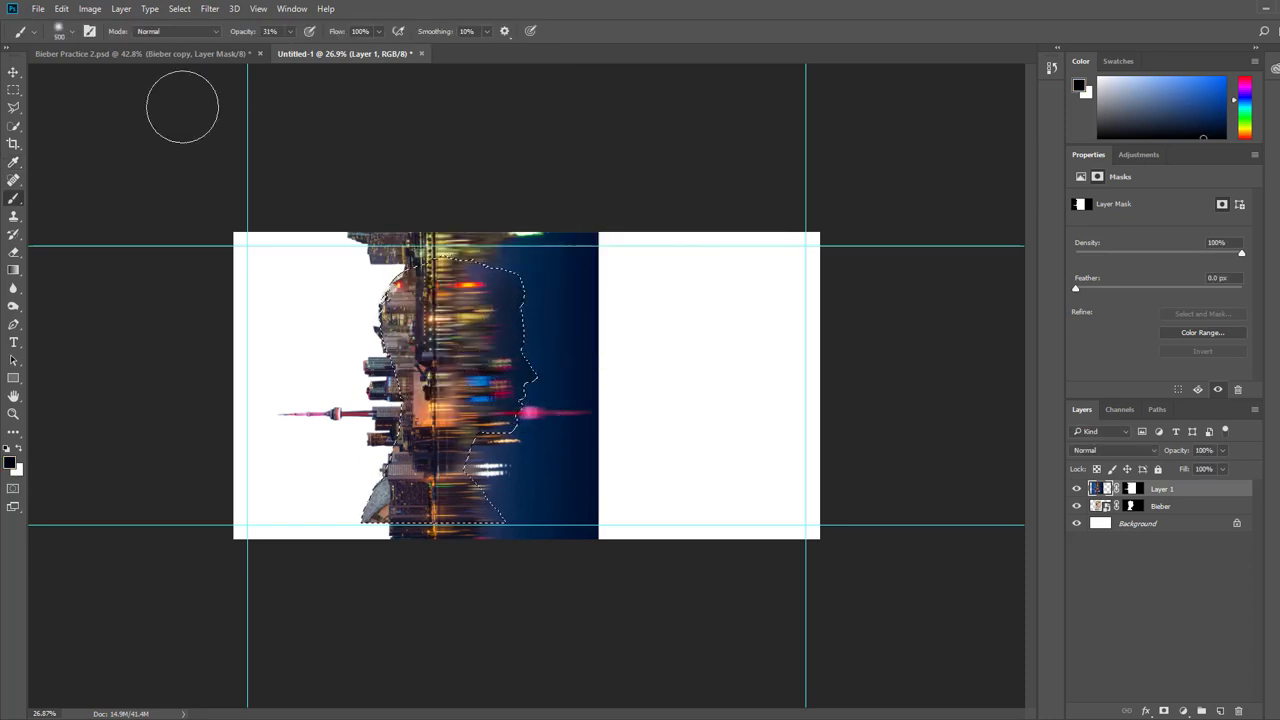
pyautogui.click(291, 32)
pyautogui.moveTo(292, 50); pyautogui.dragTo(373, 58)
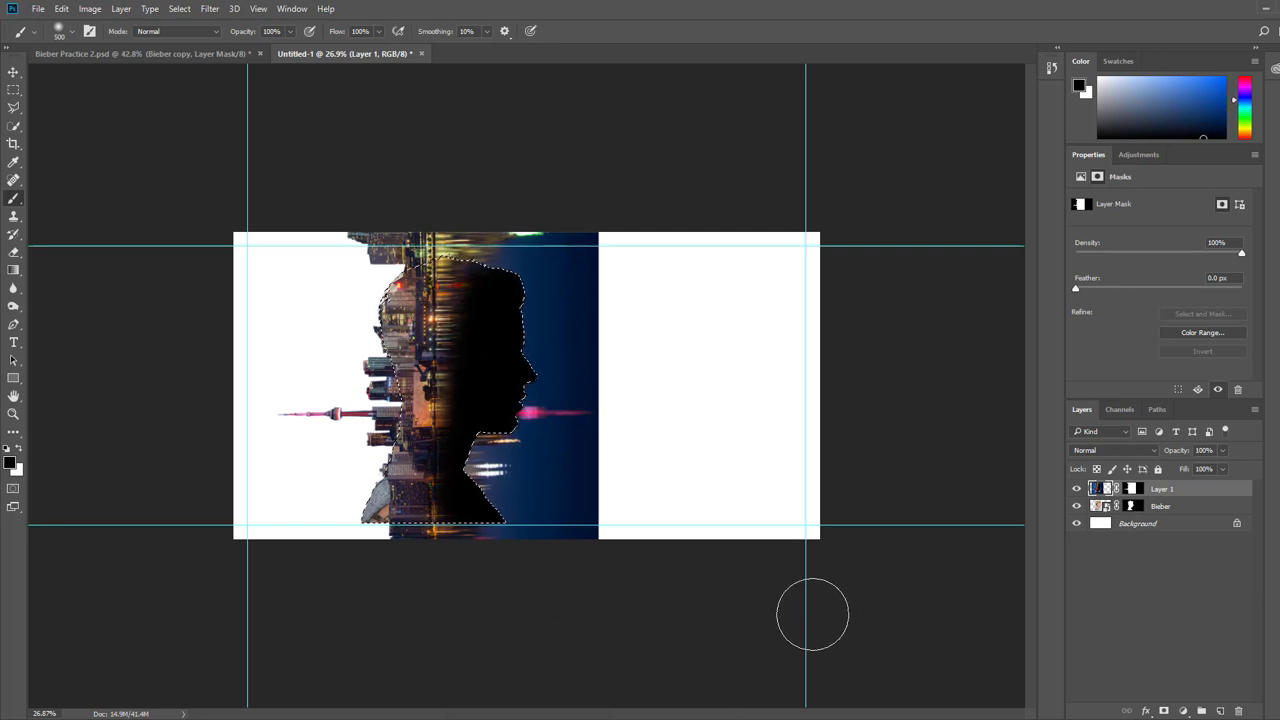
# Undo the black painting on Layer 1's image and try painting black over the face in its layer mask
pyautogui.hotkey('ctrl', 'z')
pyautogui.click(1131, 490)
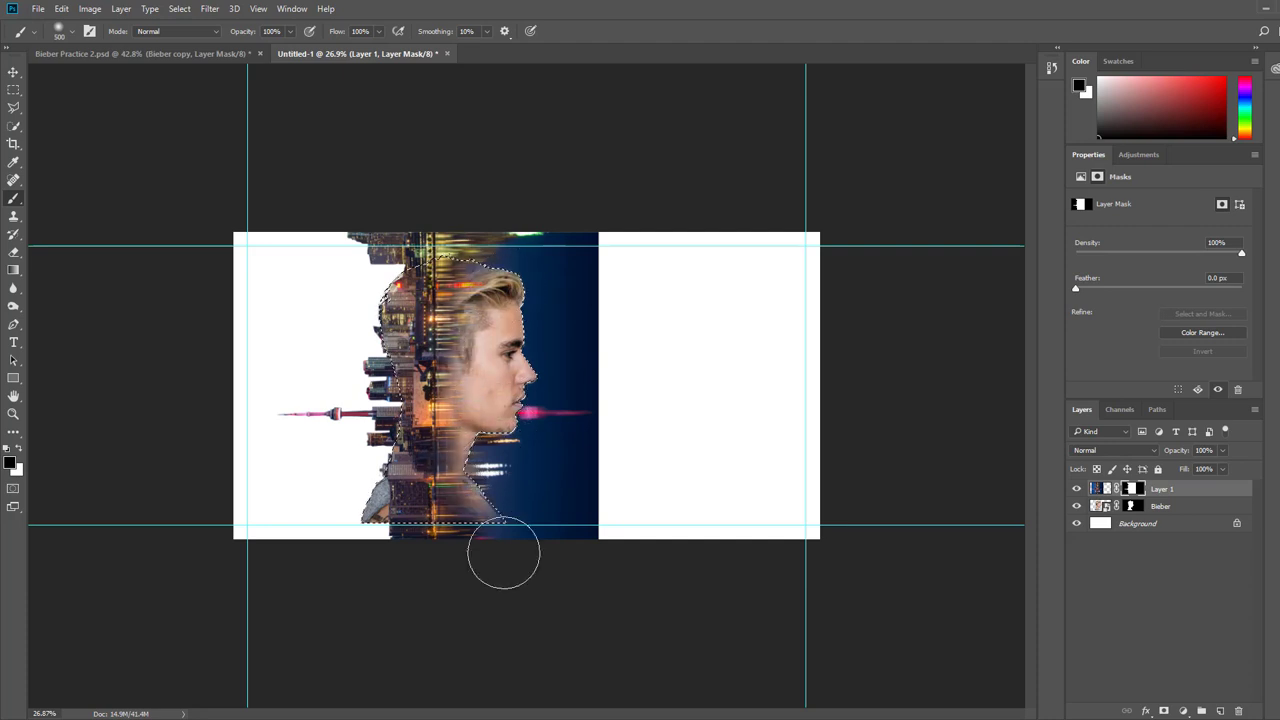
pyautogui.moveTo(515, 324); pyautogui.dragTo(550, 521)
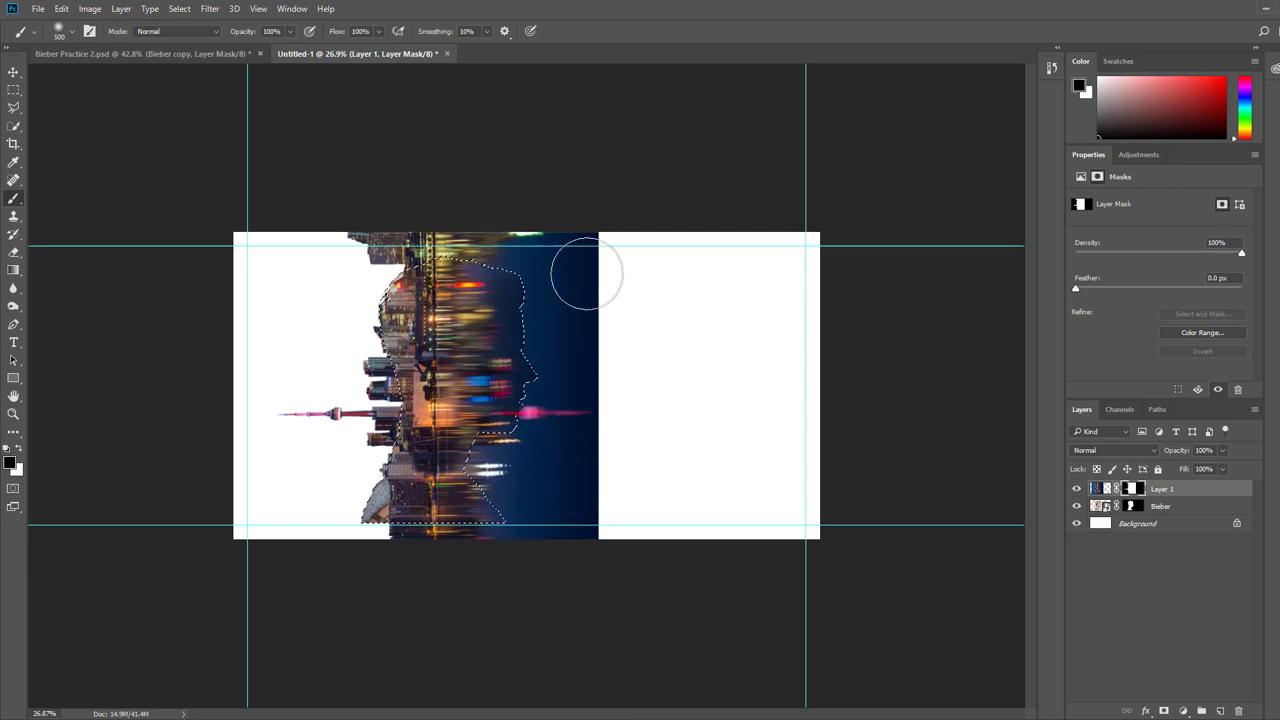
# Try masking the skyline outside the profile through an inverted selection, undo the painting and invert the selection back
pyautogui.click(180, 9)
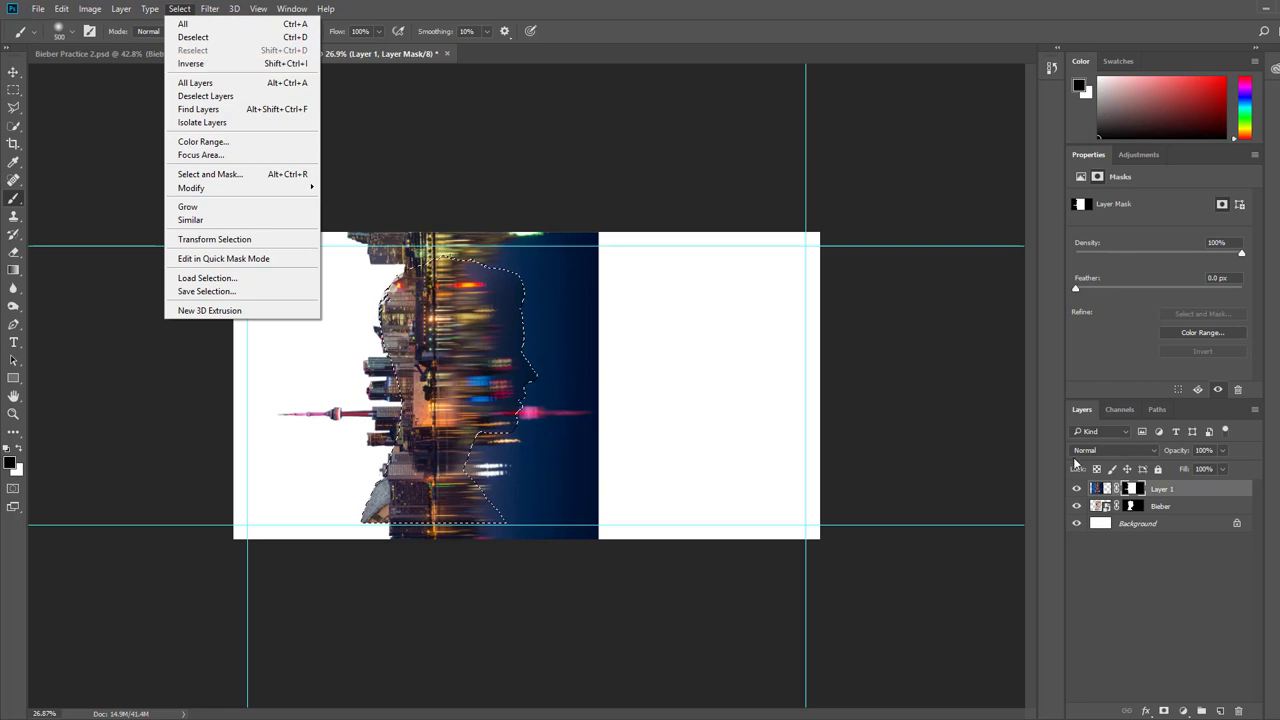
pyautogui.click(191, 63)
pyautogui.moveTo(457, 229)
pyautogui.mouseDown()
pyautogui.moveTo(532, 260)
pyautogui.moveTo(516, 258)
pyautogui.moveTo(550, 246)
pyautogui.moveTo(588, 276)
pyautogui.moveTo(588, 373)
pyautogui.moveTo(534, 314)
pyautogui.moveTo(535, 292)
pyautogui.moveTo(548, 367)
pyautogui.moveTo(538, 435)
pyautogui.moveTo(493, 455)
pyautogui.moveTo(516, 515)
pyautogui.moveTo(470, 548)
pyautogui.moveTo(395, 555)
pyautogui.moveTo(515, 563)
pyautogui.moveTo(582, 507)
pyautogui.moveTo(590, 389)
pyautogui.moveTo(596, 563)
pyautogui.moveTo(509, 446)
pyautogui.moveTo(568, 512)
pyautogui.mouseUp()
pyautogui.hotkey('ctrl', 'z')
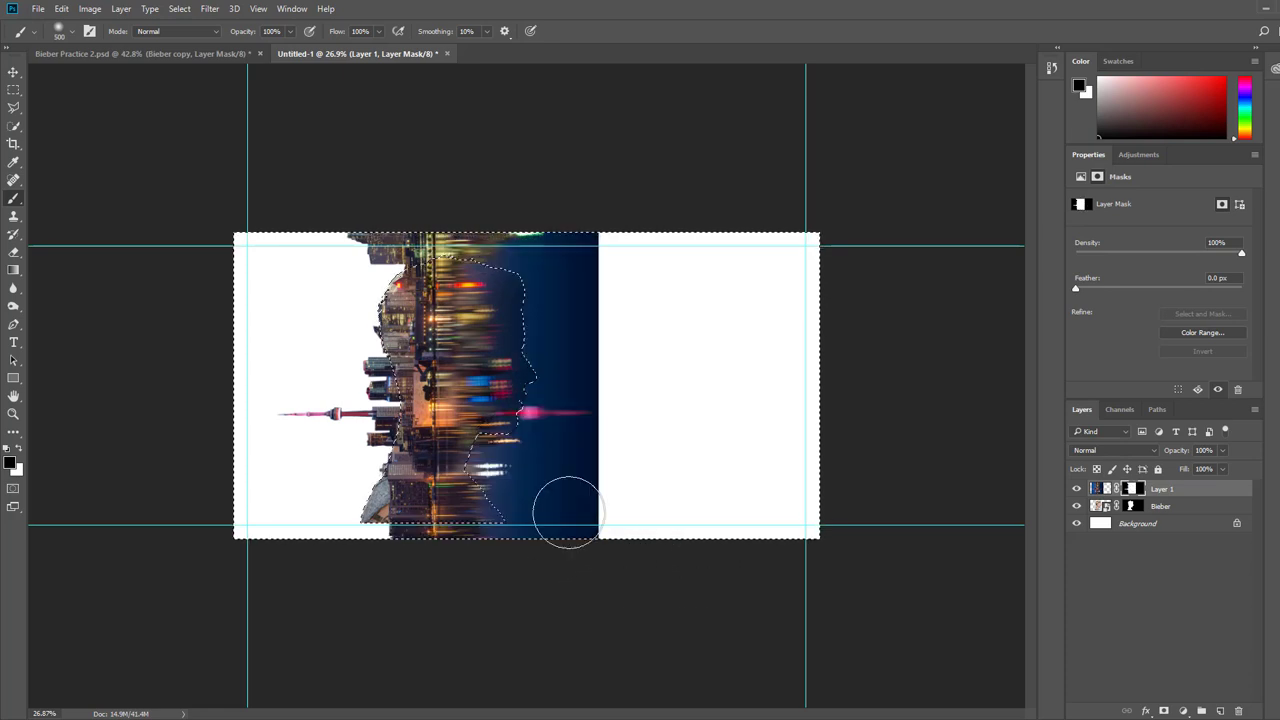
pyautogui.hotkey('ctrl', 'shift', 'i')
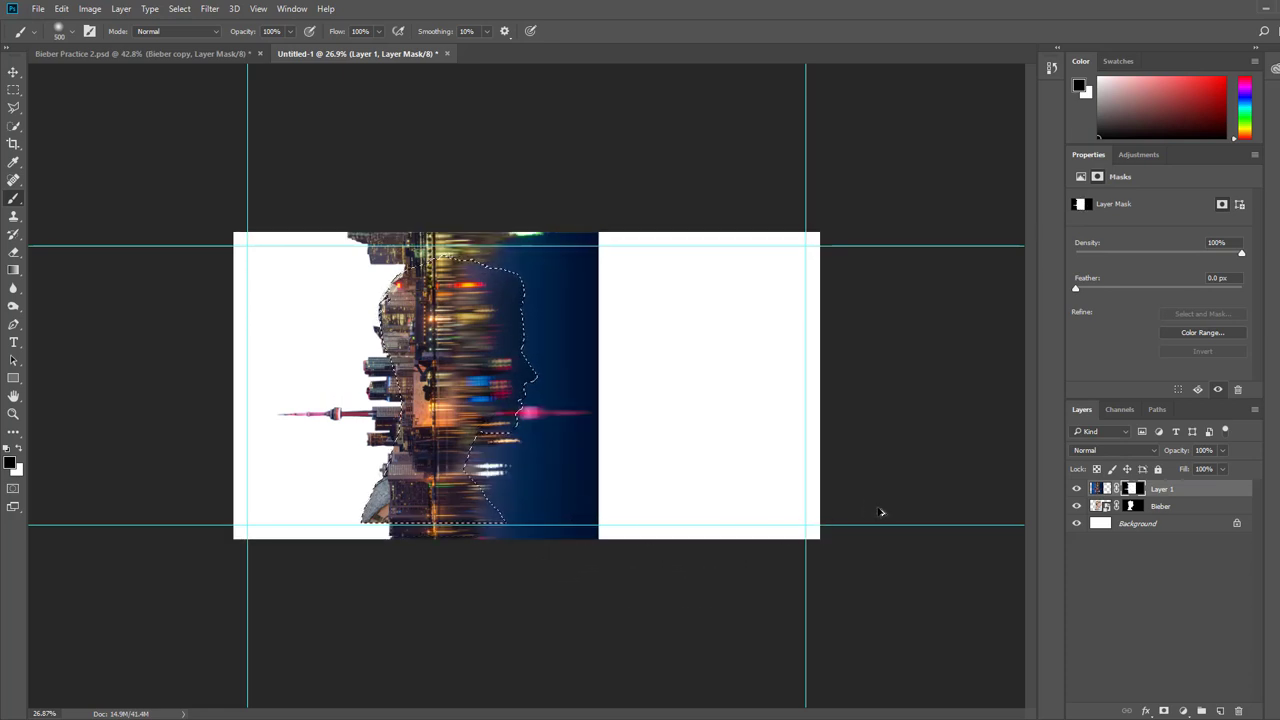
# Duplicate the Bieber layer with the original hidden, and make Layer 1's layer mask active
pyautogui.click(1158, 511)
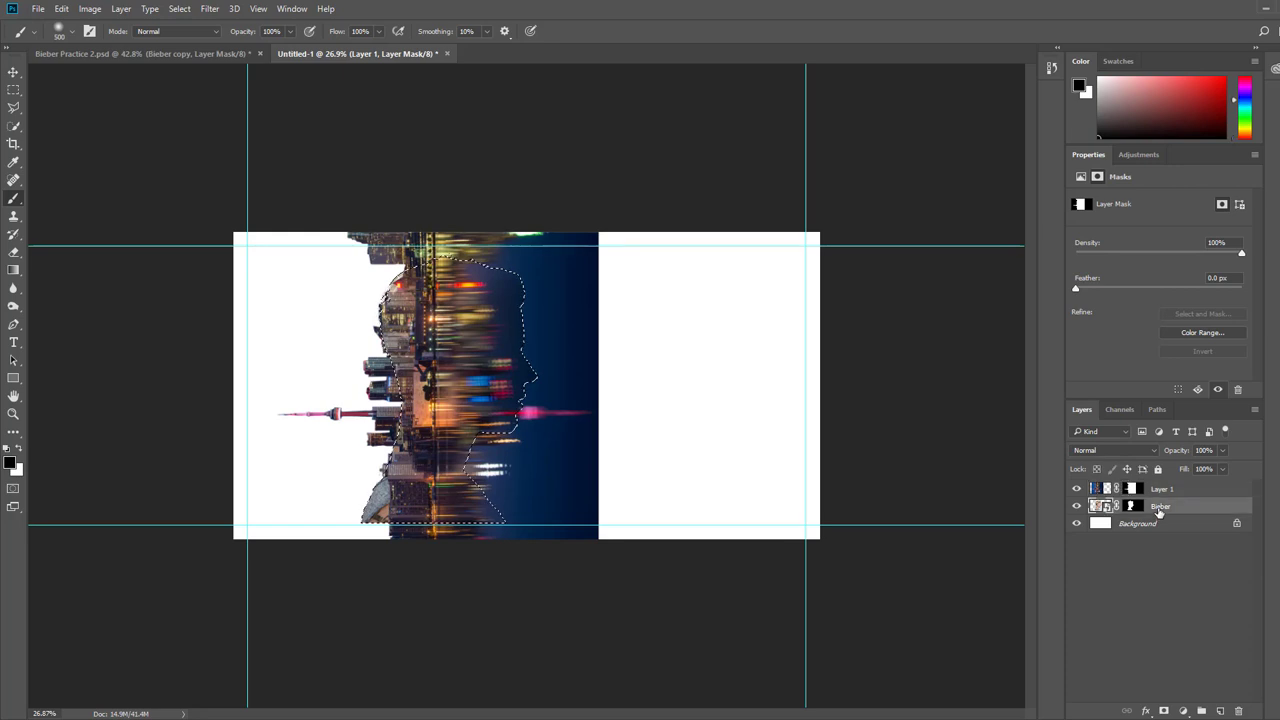
pyautogui.rightClick(1155, 510)
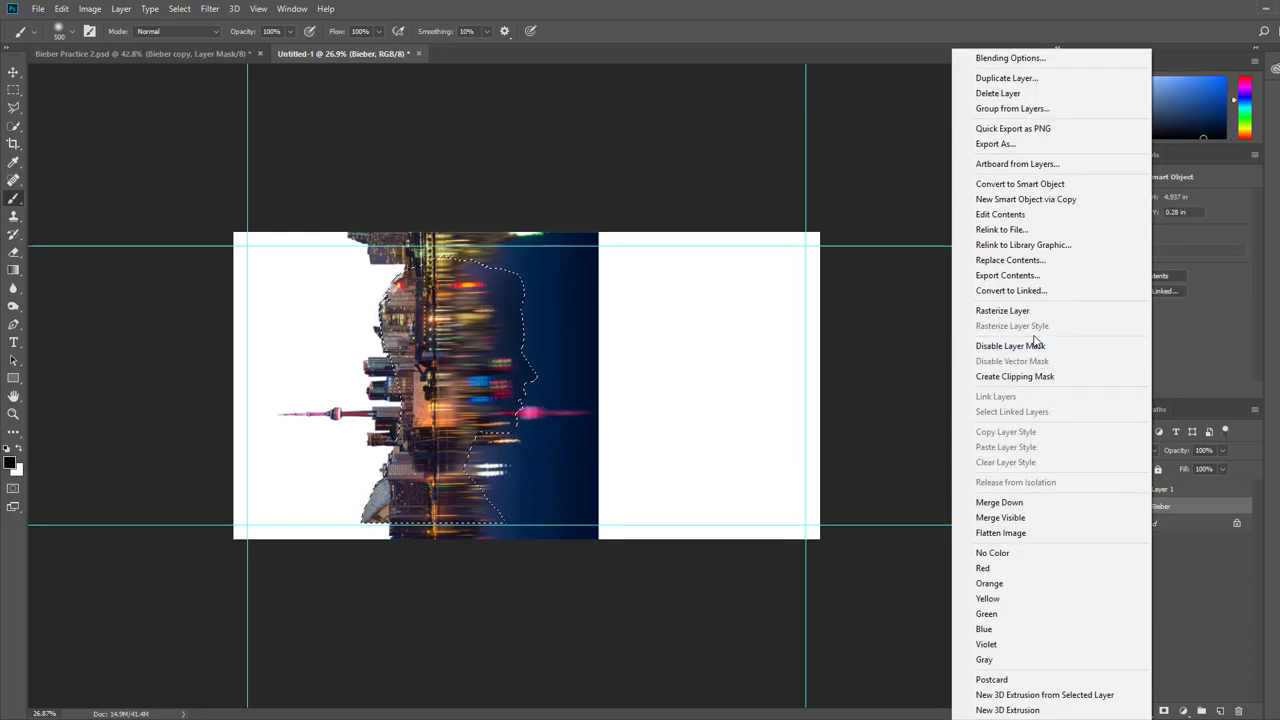
pyautogui.click(1006, 78)
pyautogui.click(924, 260)
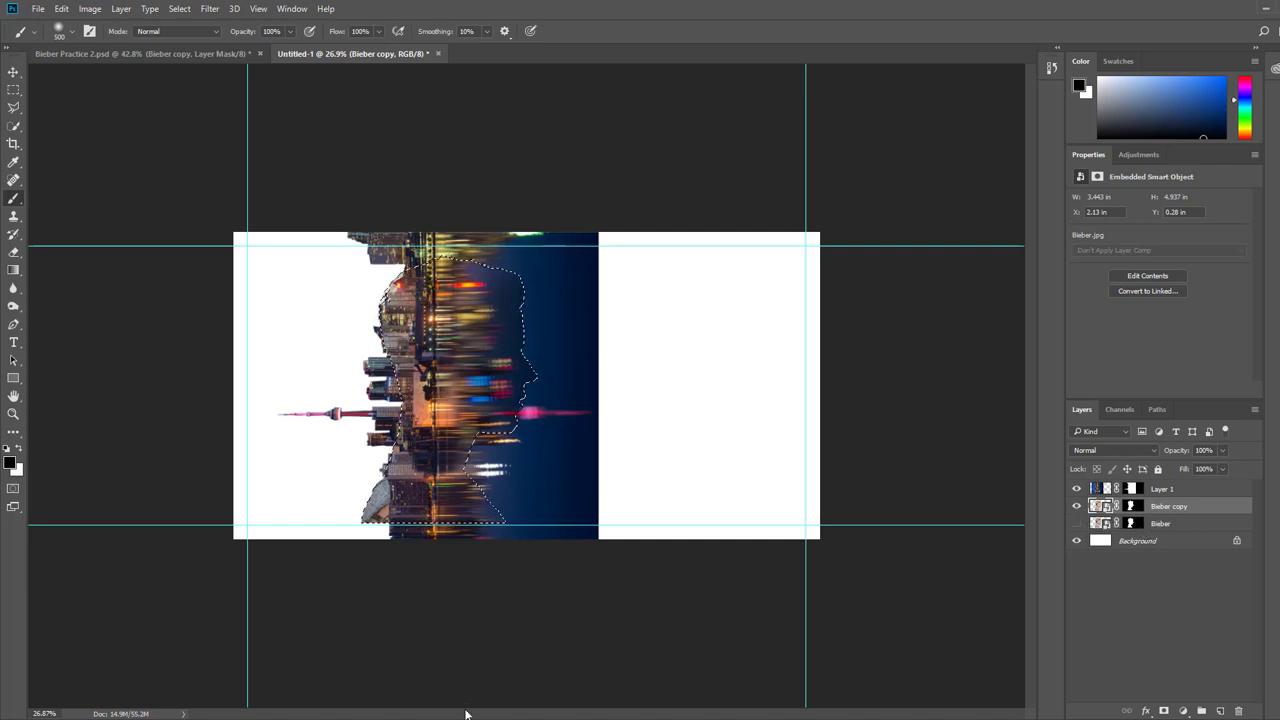
pyautogui.click(1133, 489)
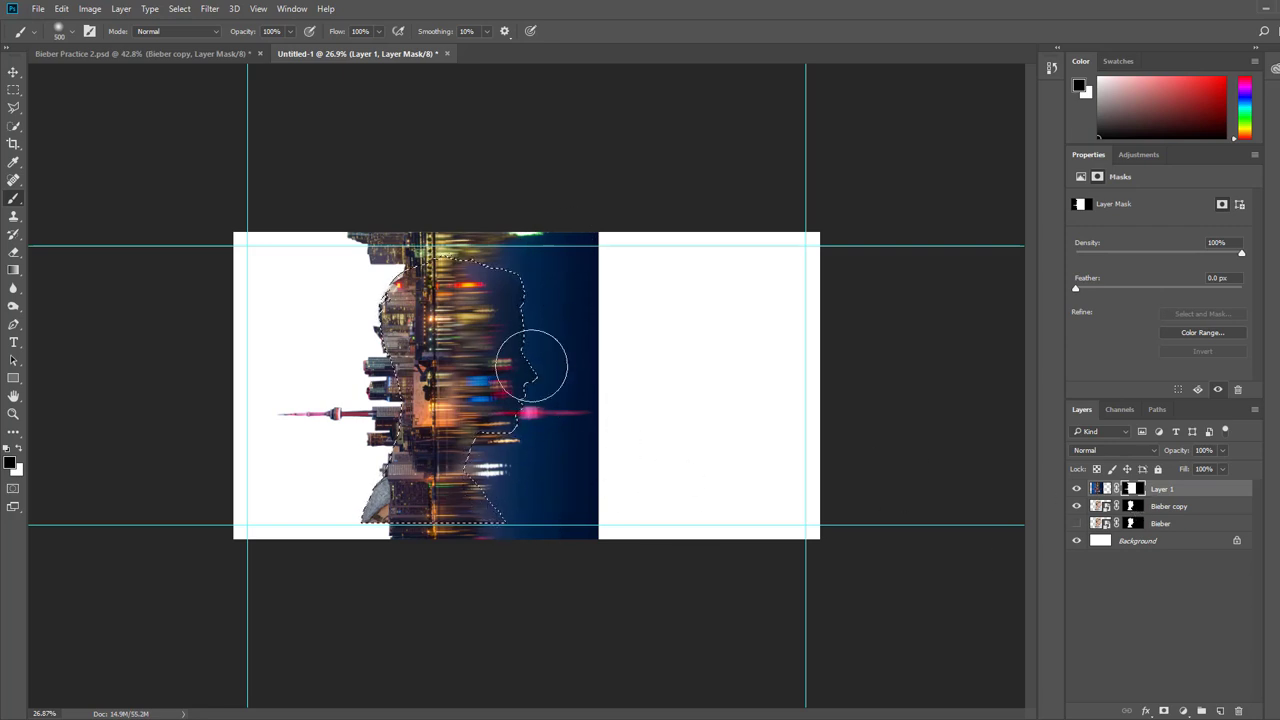
# Invert the selection, paint black over the skyline outside the profile in Layer 1's mask, and deselect
pyautogui.click(172, 11)
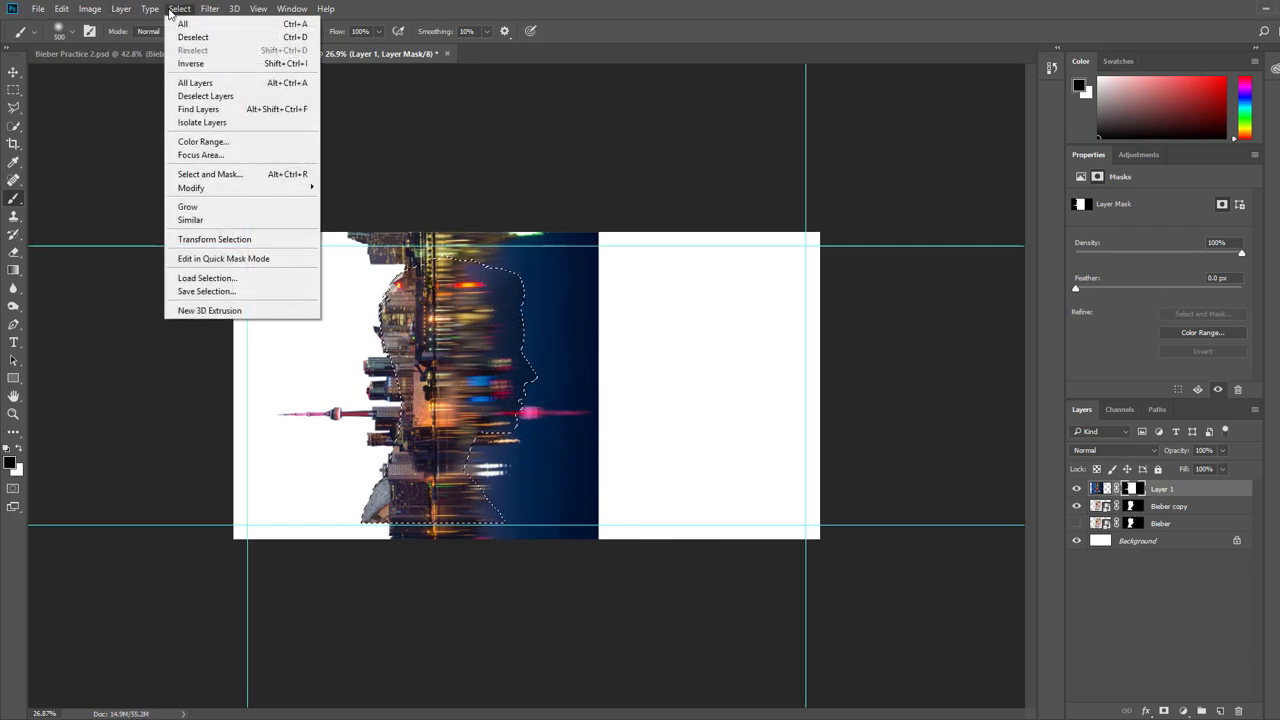
pyautogui.click(190, 68)
pyautogui.moveTo(314, 223)
pyautogui.mouseDown()
pyautogui.moveTo(355, 237)
pyautogui.moveTo(352, 251)
pyautogui.moveTo(414, 223)
pyautogui.moveTo(375, 234)
pyautogui.moveTo(405, 236)
pyautogui.moveTo(411, 289)
pyautogui.moveTo(384, 247)
pyautogui.moveTo(397, 241)
pyautogui.moveTo(542, 243)
pyautogui.moveTo(514, 249)
pyautogui.moveTo(551, 284)
pyautogui.moveTo(558, 381)
pyautogui.moveTo(571, 232)
pyautogui.moveTo(587, 380)
pyautogui.moveTo(576, 521)
pyautogui.moveTo(528, 403)
pyautogui.mouseUp()
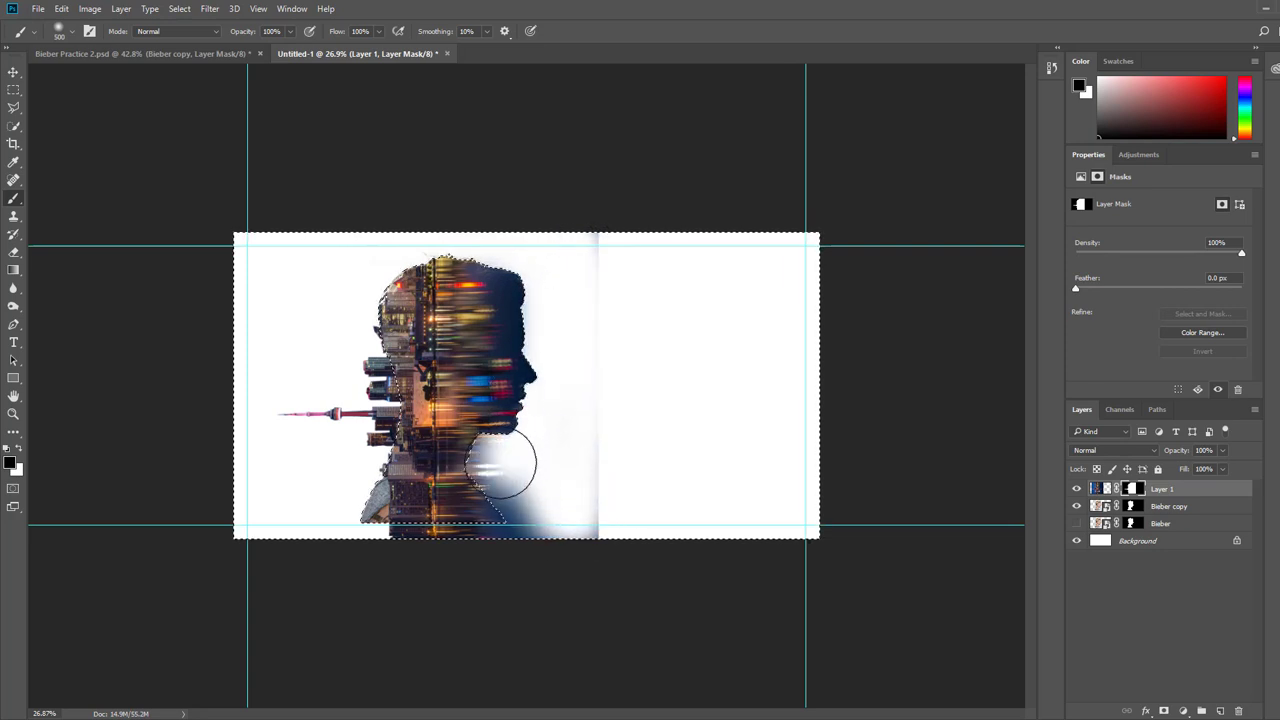
pyautogui.moveTo(500, 462)
pyautogui.mouseDown()
pyautogui.moveTo(550, 542)
pyautogui.moveTo(620, 531)
pyautogui.moveTo(566, 413)
pyautogui.moveTo(580, 584)
pyautogui.moveTo(575, 203)
pyautogui.moveTo(593, 272)
pyautogui.moveTo(509, 189)
pyautogui.moveTo(439, 208)
pyautogui.moveTo(435, 224)
pyautogui.moveTo(496, 231)
pyautogui.moveTo(598, 334)
pyautogui.moveTo(558, 495)
pyautogui.moveTo(533, 537)
pyautogui.moveTo(464, 560)
pyautogui.mouseUp()
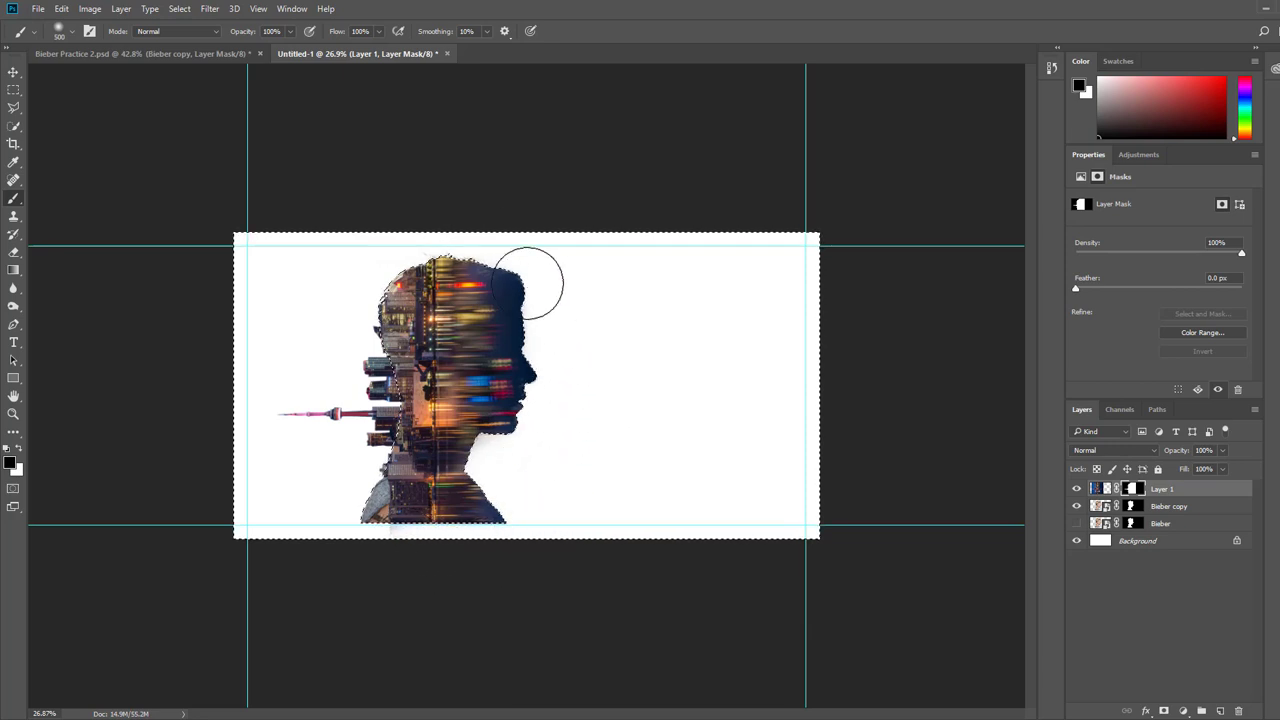
pyautogui.moveTo(417, 246)
pyautogui.mouseDown()
pyautogui.moveTo(554, 300)
pyautogui.moveTo(780, 583)
pyautogui.mouseUp()
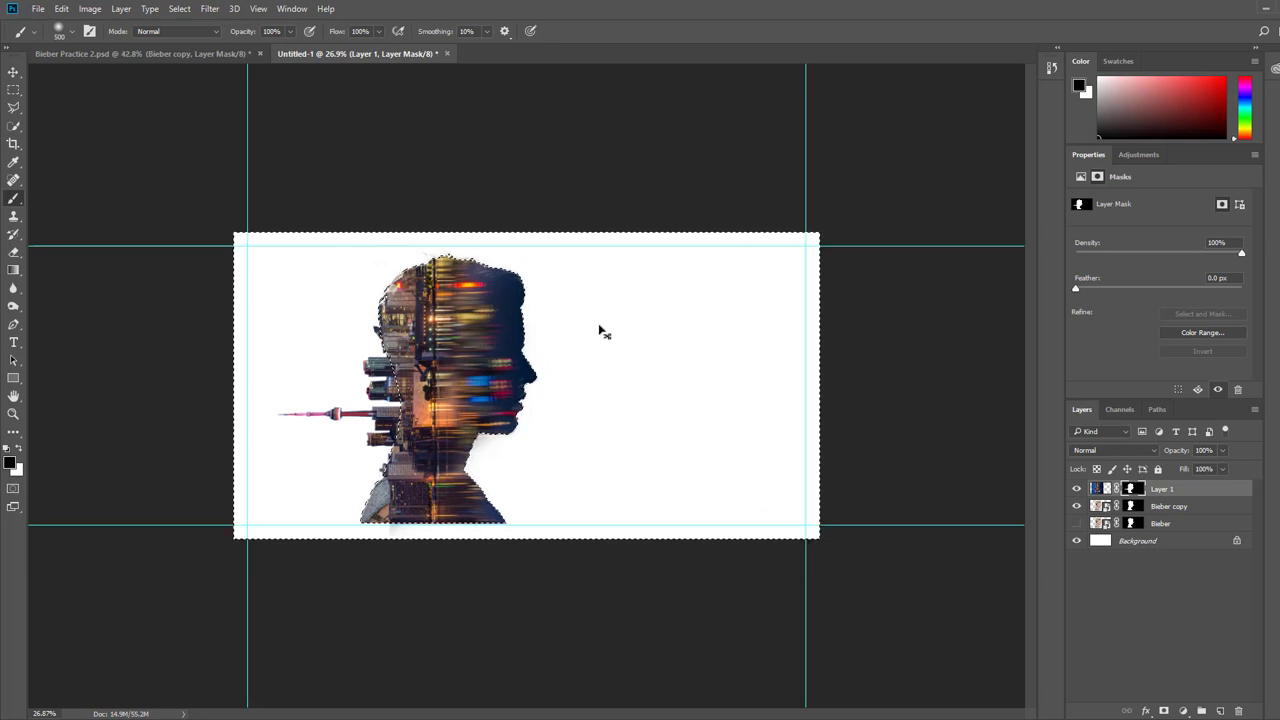
pyautogui.hotkey('ctrl', 'd')
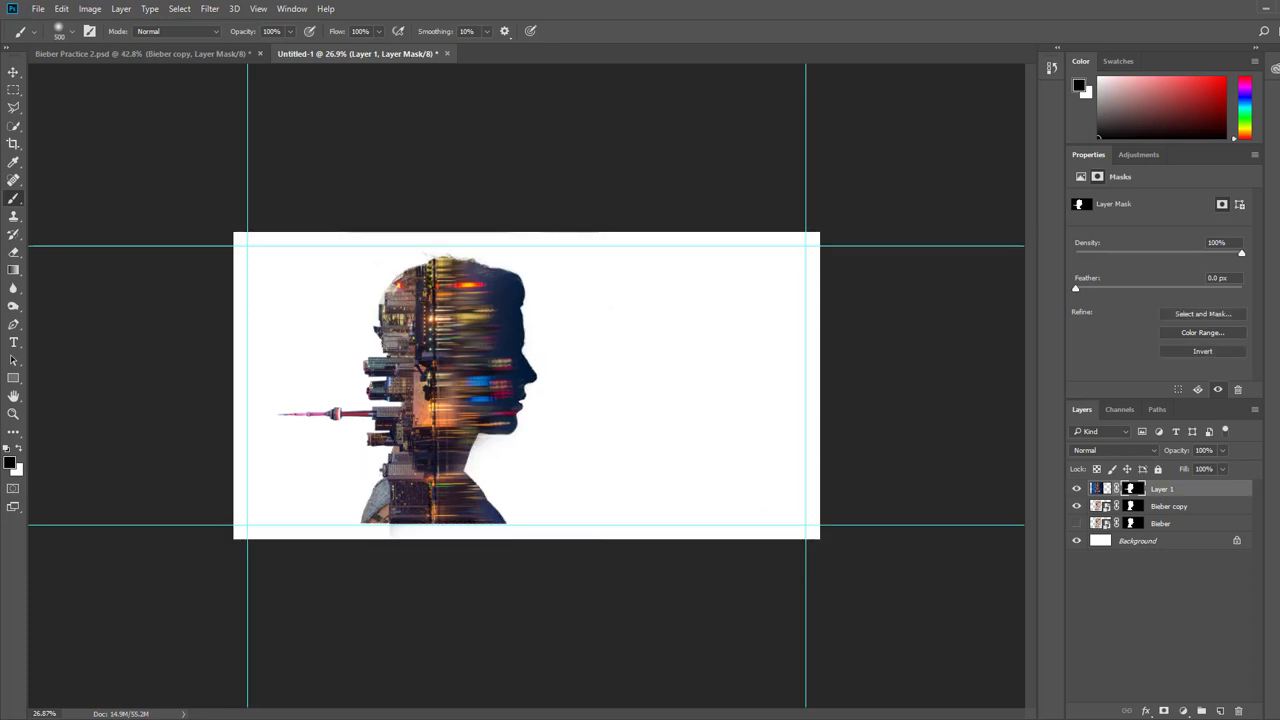
# Lower Layer 1's opacity to 79% so the portrait blends through the skyline
pyautogui.click(1221, 451)
pyautogui.moveTo(1211, 471); pyautogui.dragTo(1209, 471)
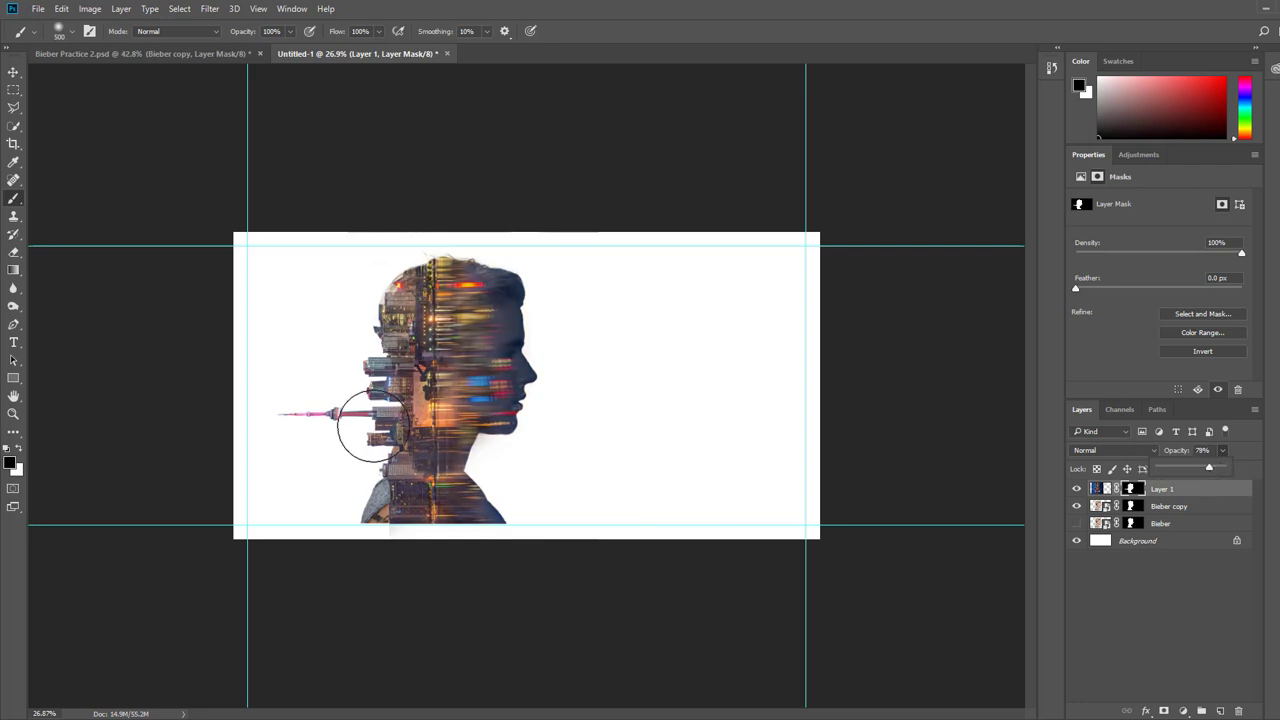
pyautogui.scroll(3, 525, 352)
pyautogui.scroll(3, 522, 348)
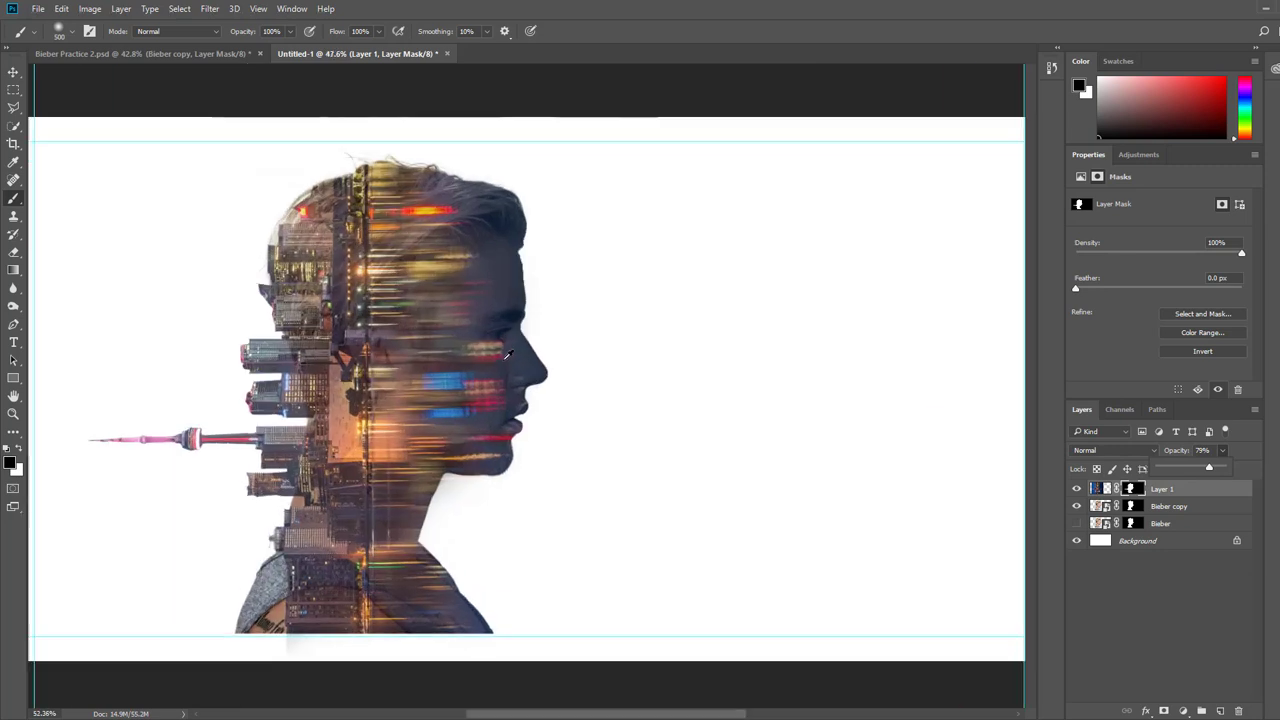
pyautogui.scroll(-2, 522, 348)
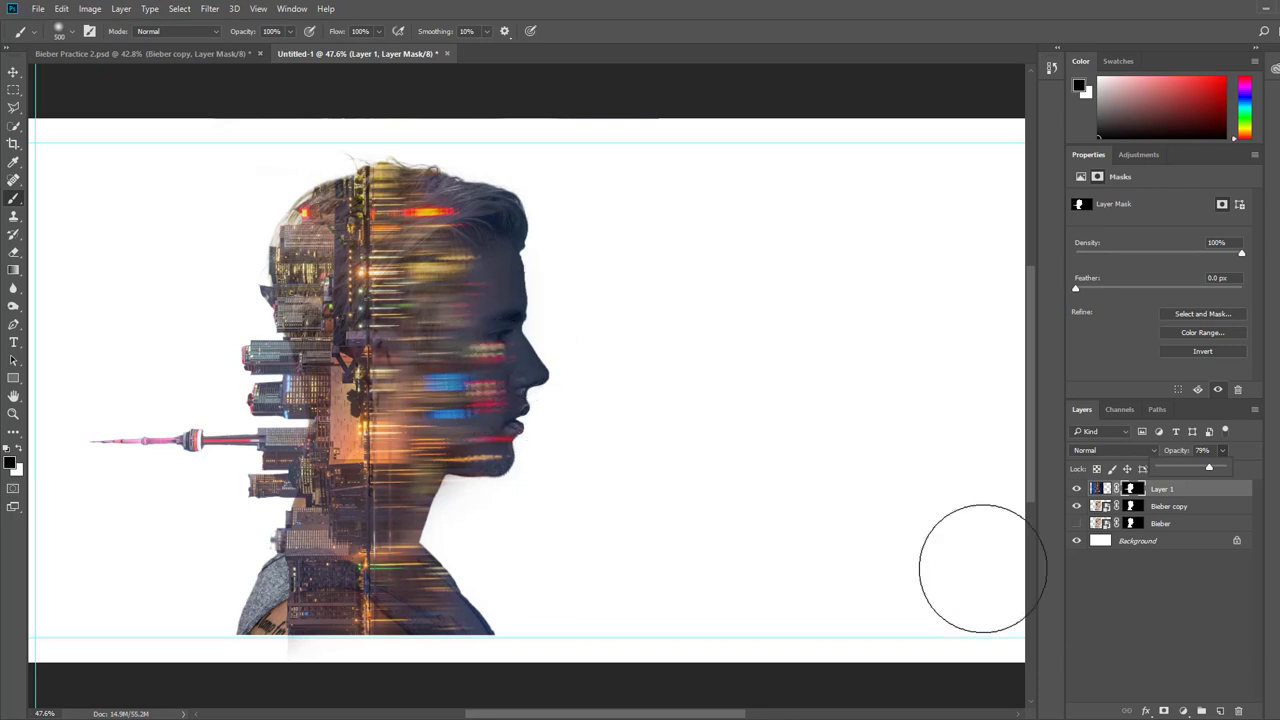
# Load Layer 1's mask as a selection and paint black over the front of the face at 39% brush opacity
pyautogui.keyDown('ctrl'); pyautogui.click(1132, 489); pyautogui.keyUp('ctrl')
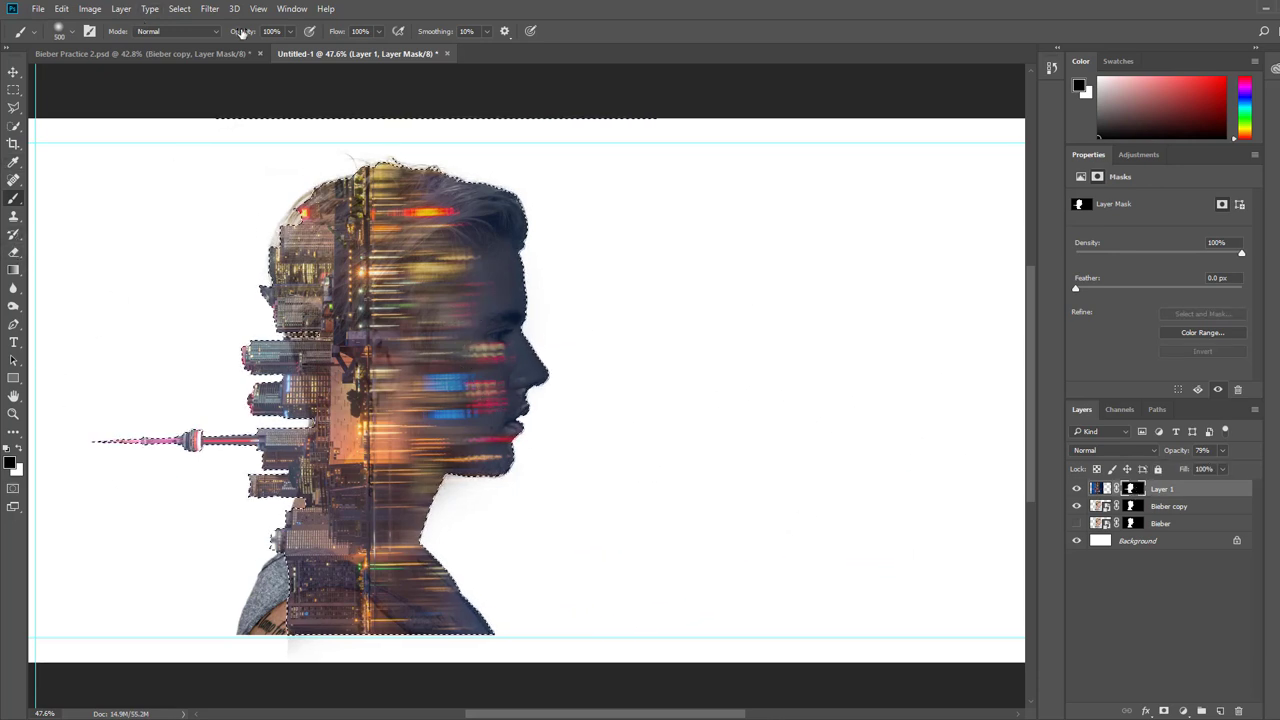
pyautogui.click(291, 33)
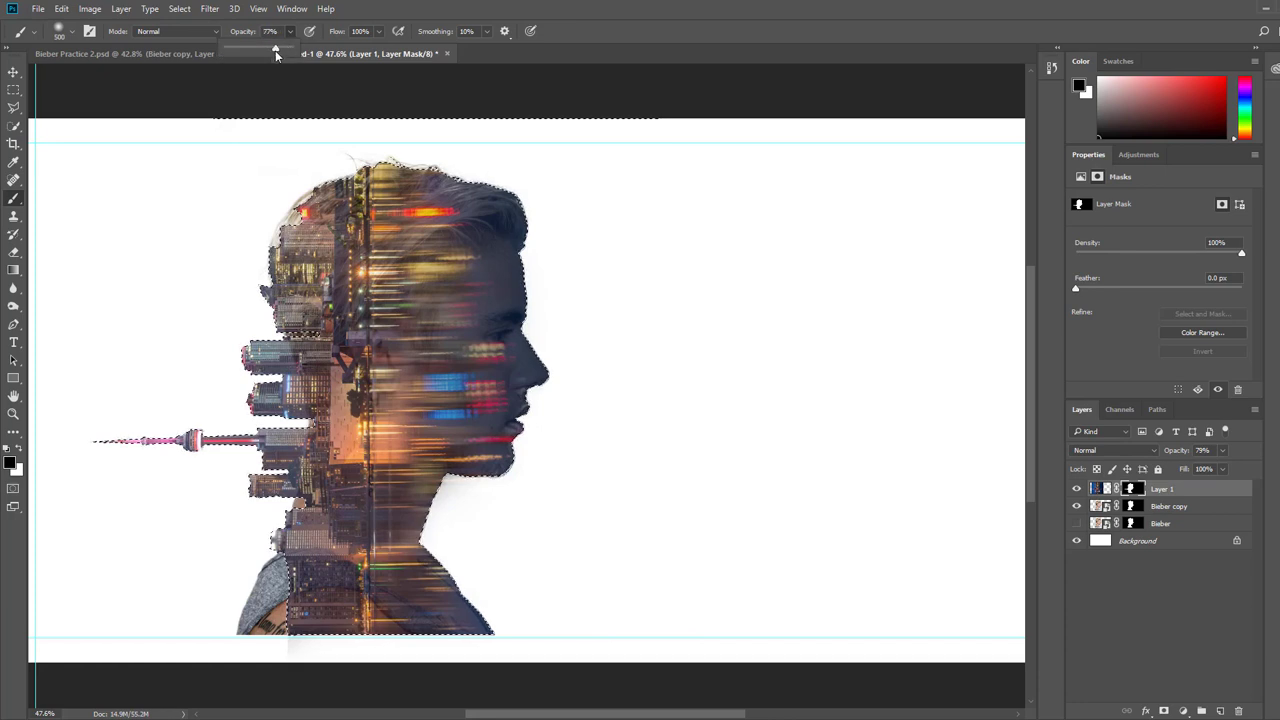
pyautogui.moveTo(530, 352)
pyautogui.mouseDown()
pyautogui.moveTo(542, 393)
pyautogui.moveTo(525, 344)
pyautogui.moveTo(534, 434)
pyautogui.mouseUp()
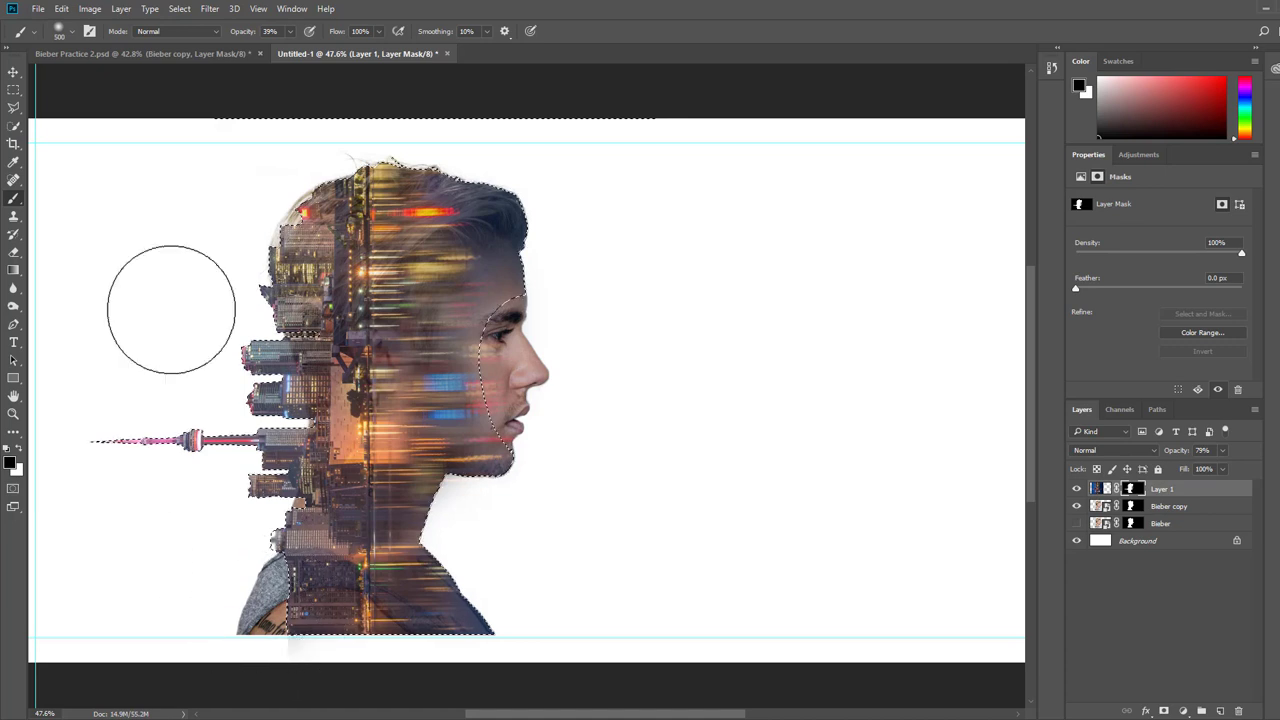
# Invert the selection, paint out the back of the head and shoulder in the Bieber copy mask at 100% brush opacity, and deselect
pyautogui.click(181, 9)
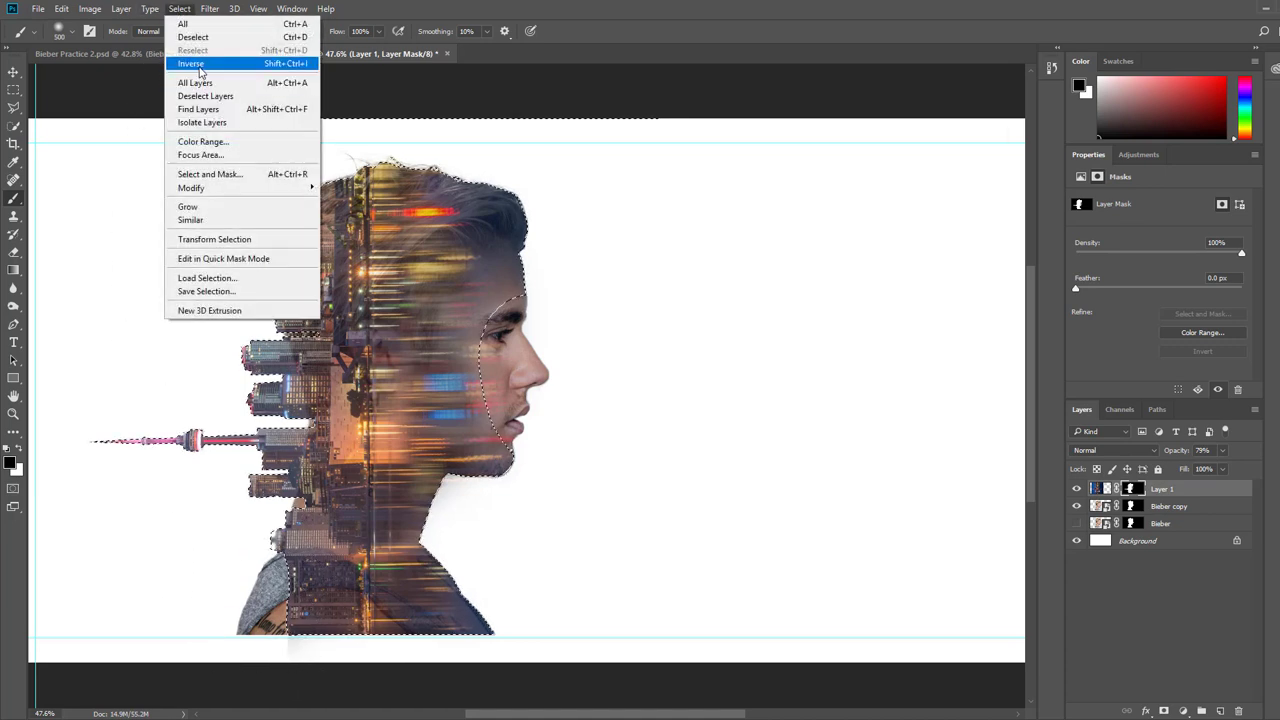
pyautogui.click(199, 64)
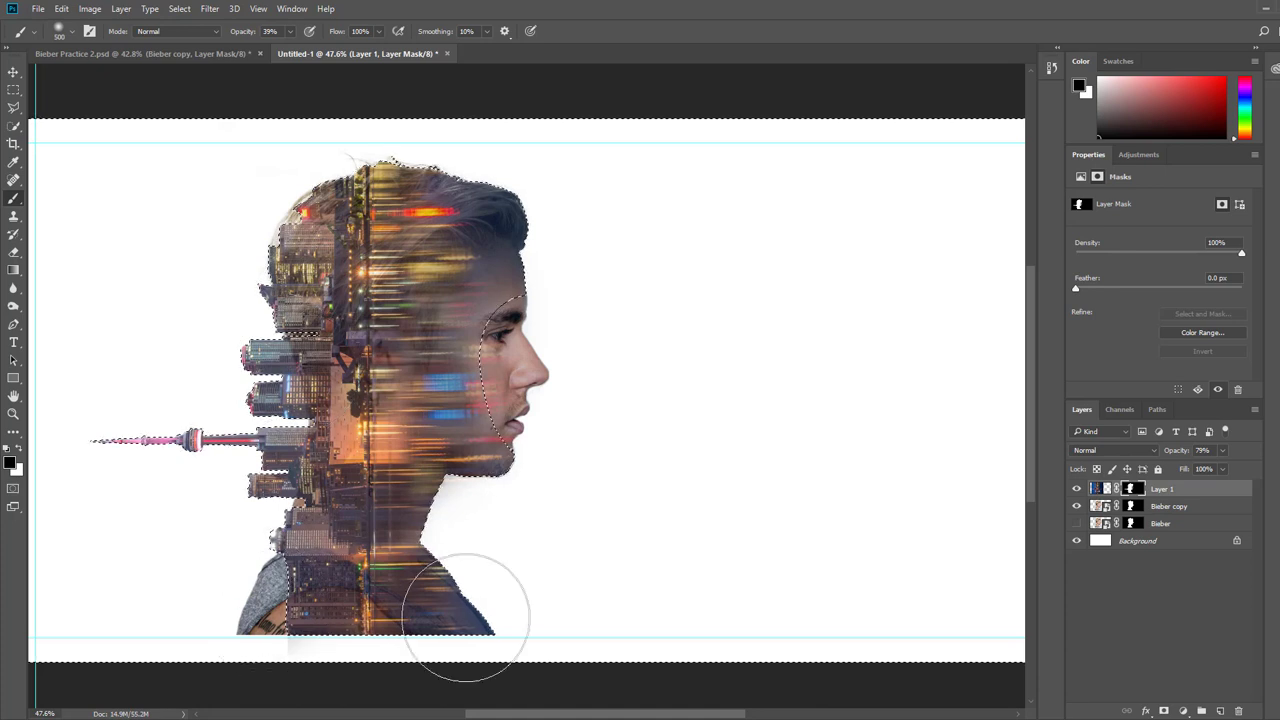
pyautogui.click(1135, 508)
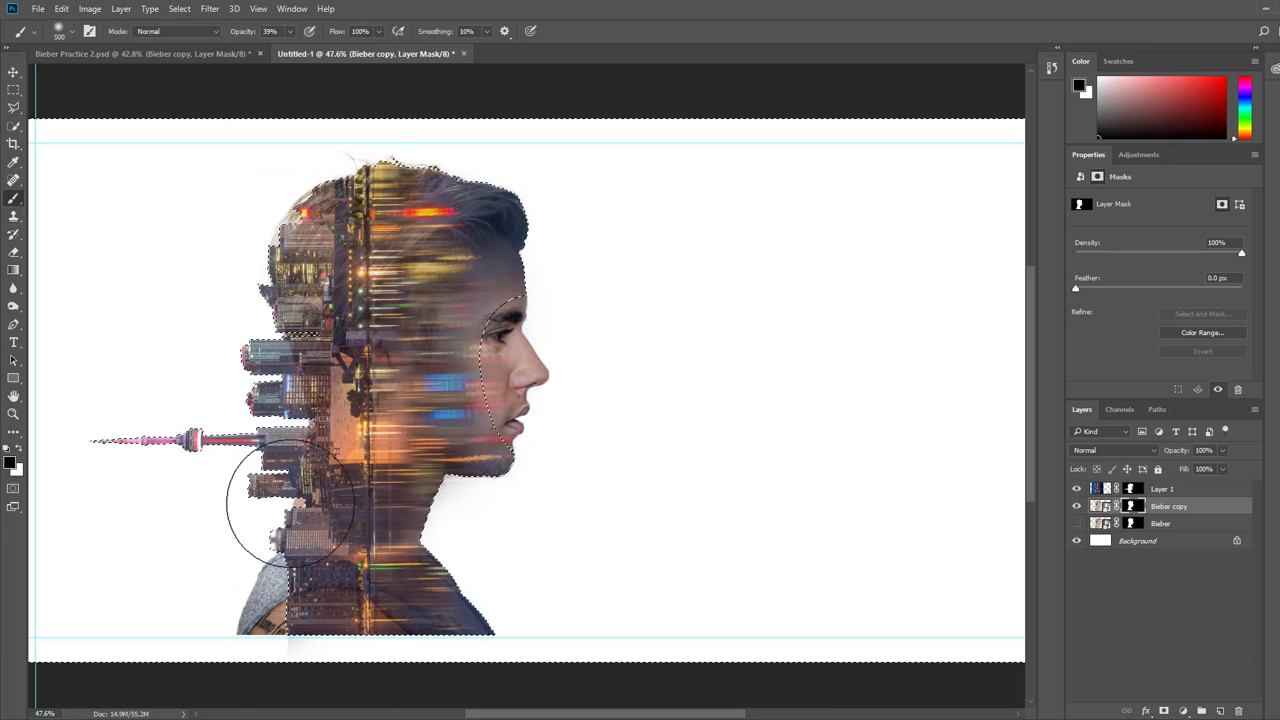
pyautogui.click(289, 31)
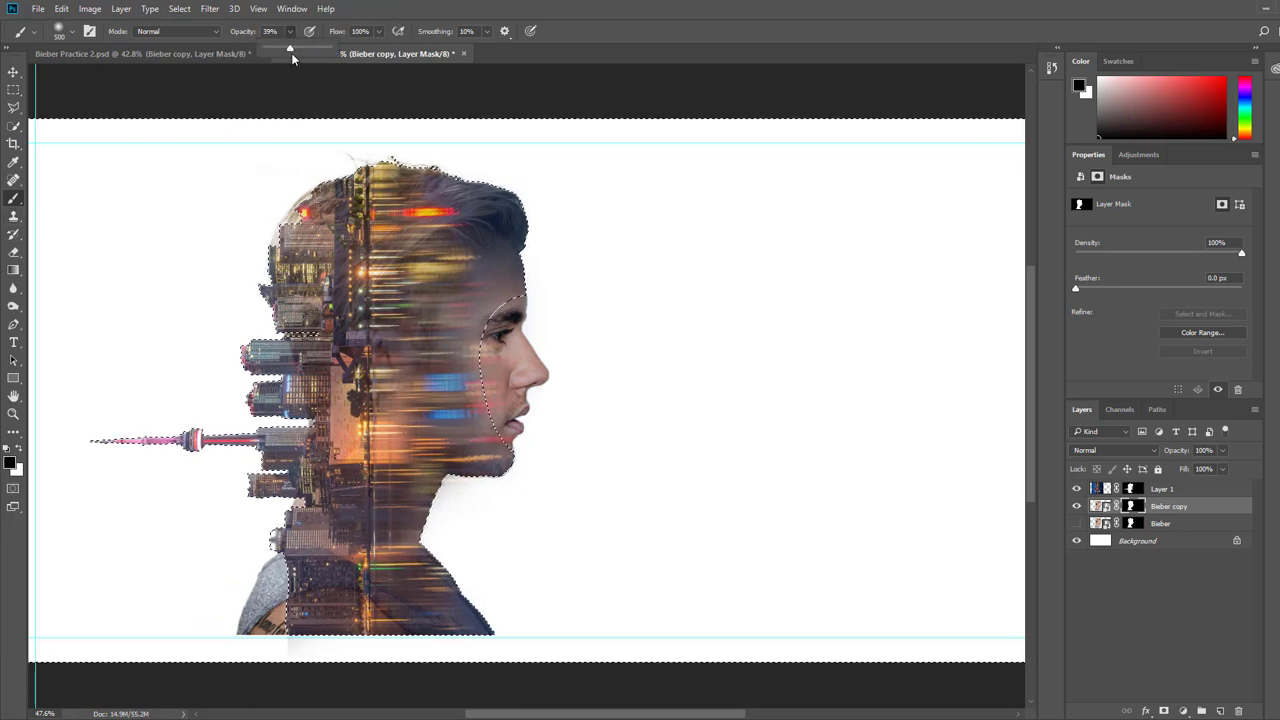
pyautogui.moveTo(262, 465)
pyautogui.mouseDown()
pyautogui.moveTo(279, 571)
pyautogui.moveTo(266, 615)
pyautogui.mouseUp()
pyautogui.moveTo(246, 354)
pyautogui.mouseDown()
pyautogui.moveTo(248, 272)
pyautogui.moveTo(267, 216)
pyautogui.moveTo(307, 181)
pyautogui.moveTo(259, 229)
pyautogui.moveTo(333, 173)
pyautogui.mouseUp()
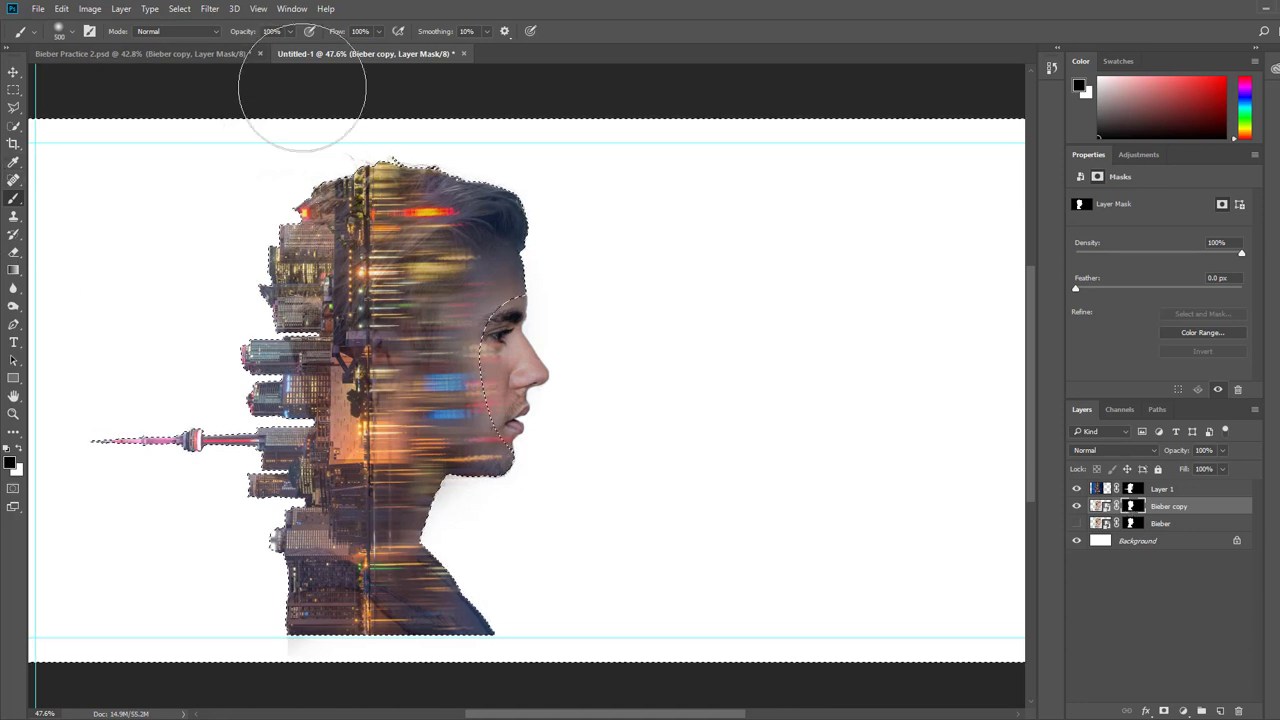
pyautogui.hotkey('ctrl', 'd')
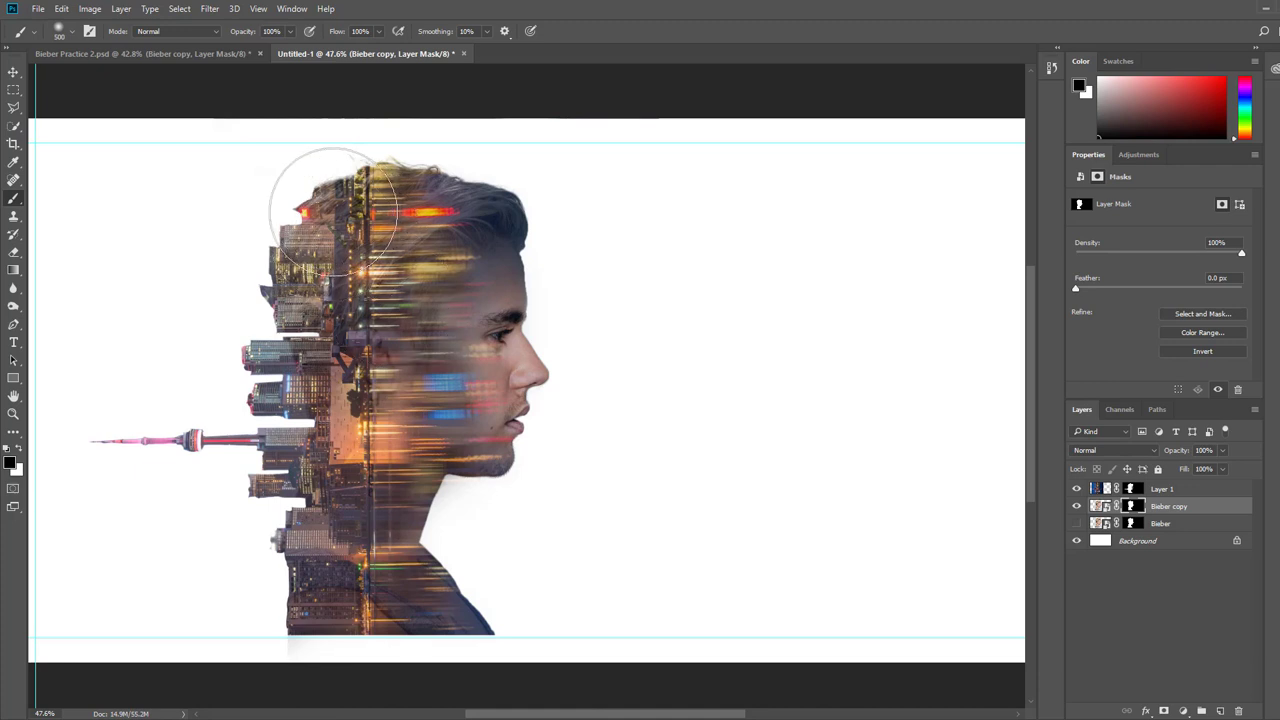
# Paint black over the back of the head in the Bieber copy mask at 33% brush opacity
pyautogui.click(290, 31)
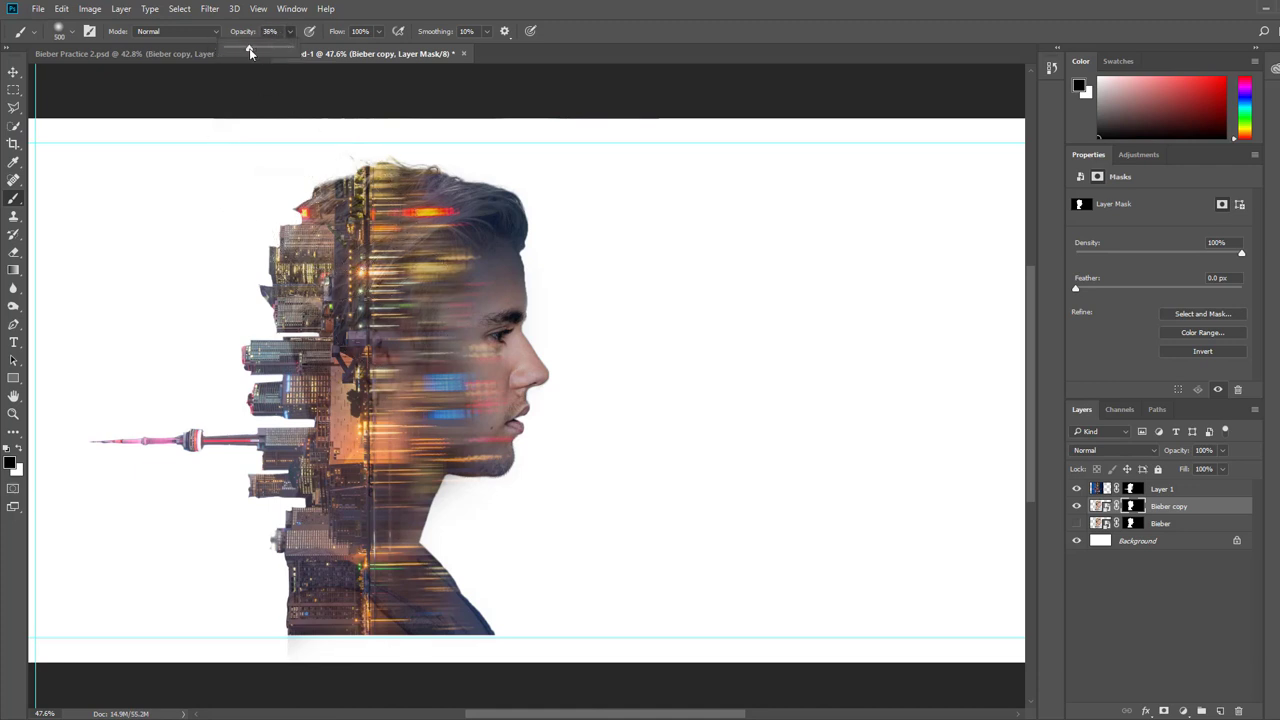
pyautogui.moveTo(249, 48); pyautogui.dragTo(247, 48)
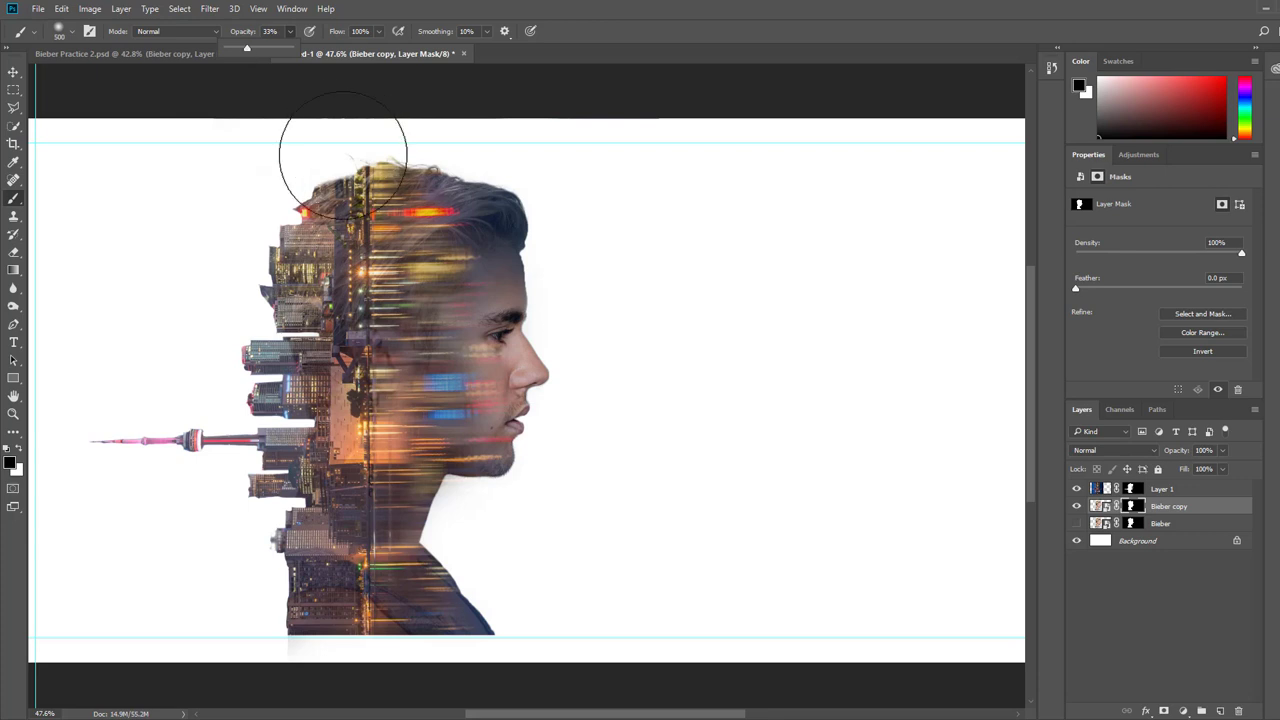
pyautogui.click(333, 206)
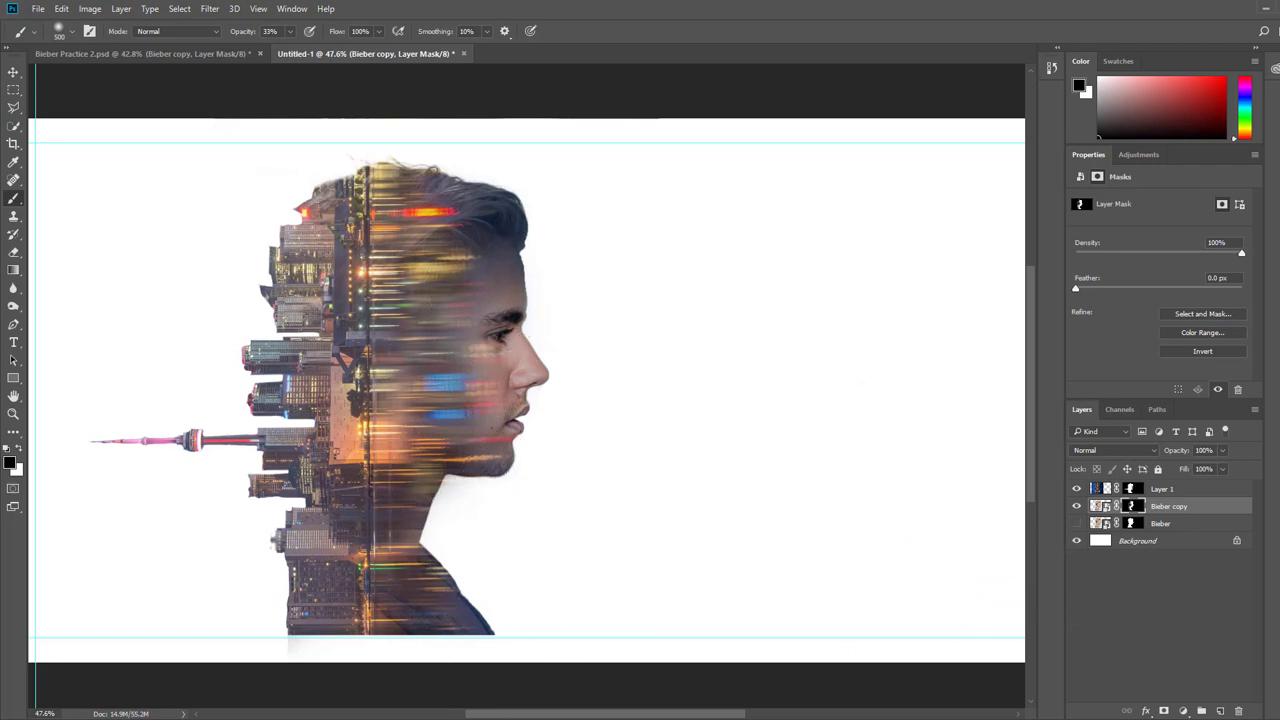
# Place the Highway image from the project folder, scale it to about 27%, and position it over the profile at about X 814.5, Y 675.5 px
pyautogui.hotkey('alt', 'Tab')
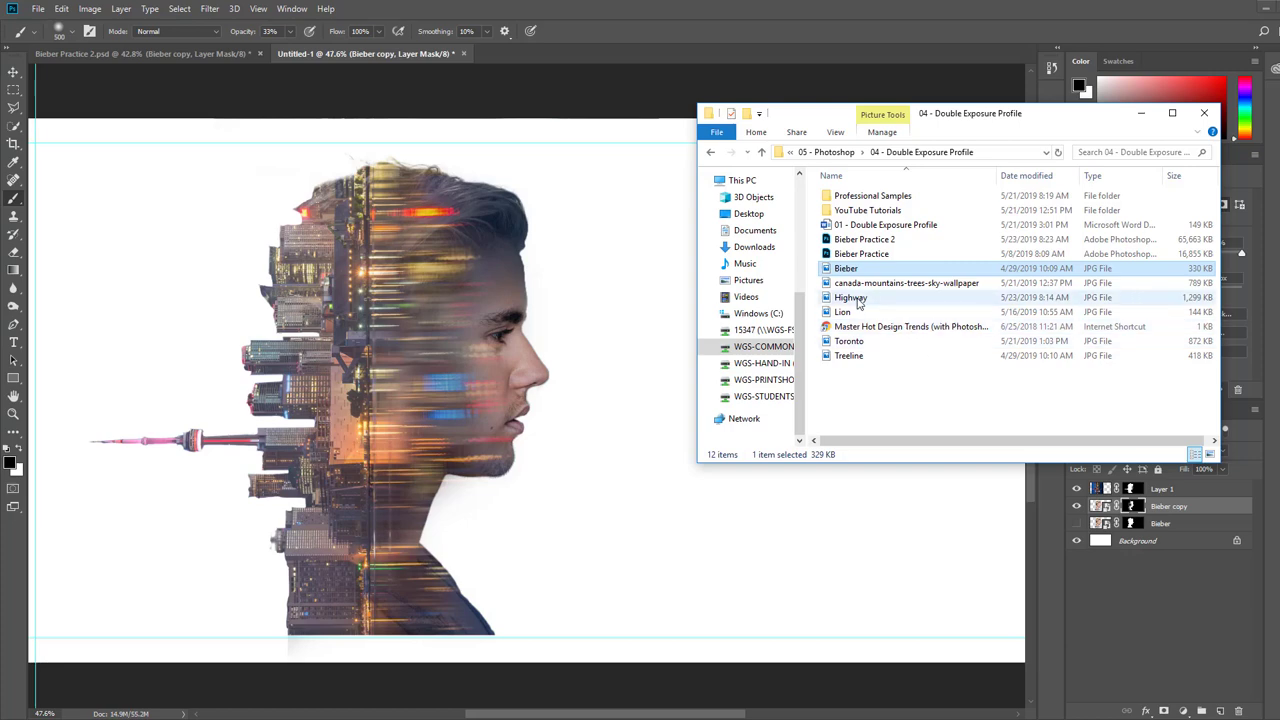
pyautogui.moveTo(857, 304); pyautogui.dragTo(417, 401)
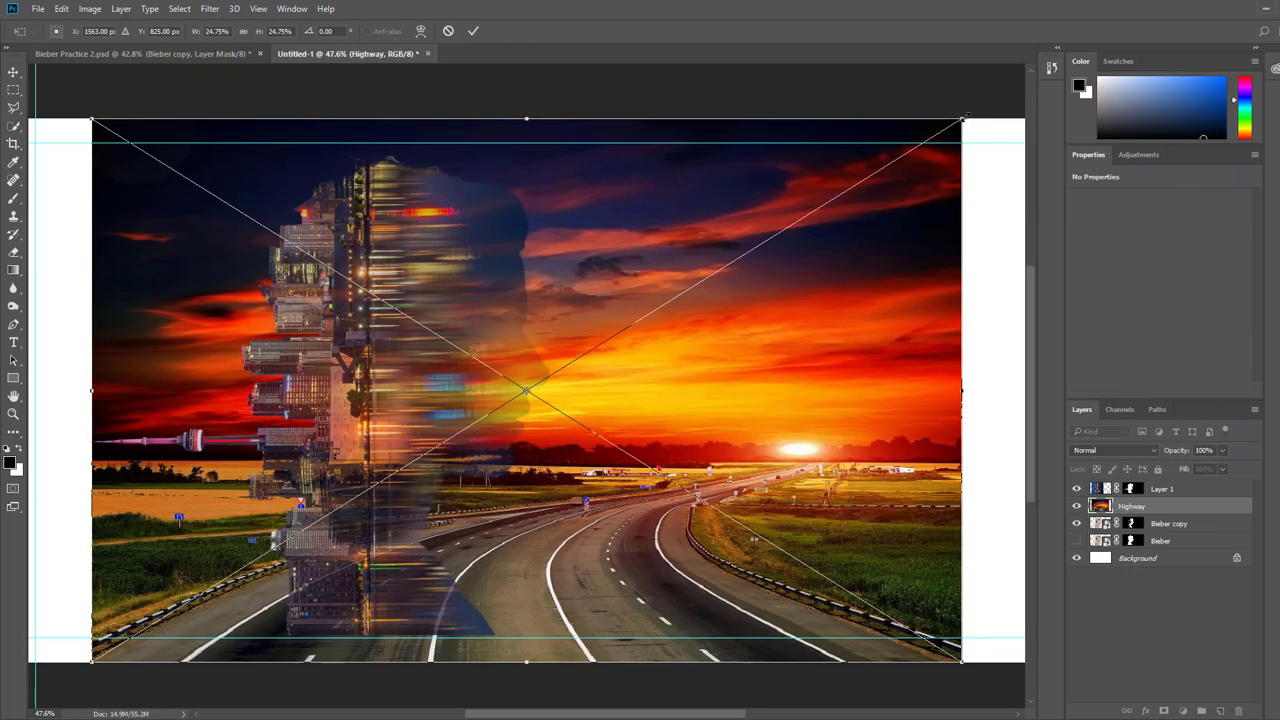
pyautogui.moveTo(962, 118); pyautogui.dragTo(726, 266)
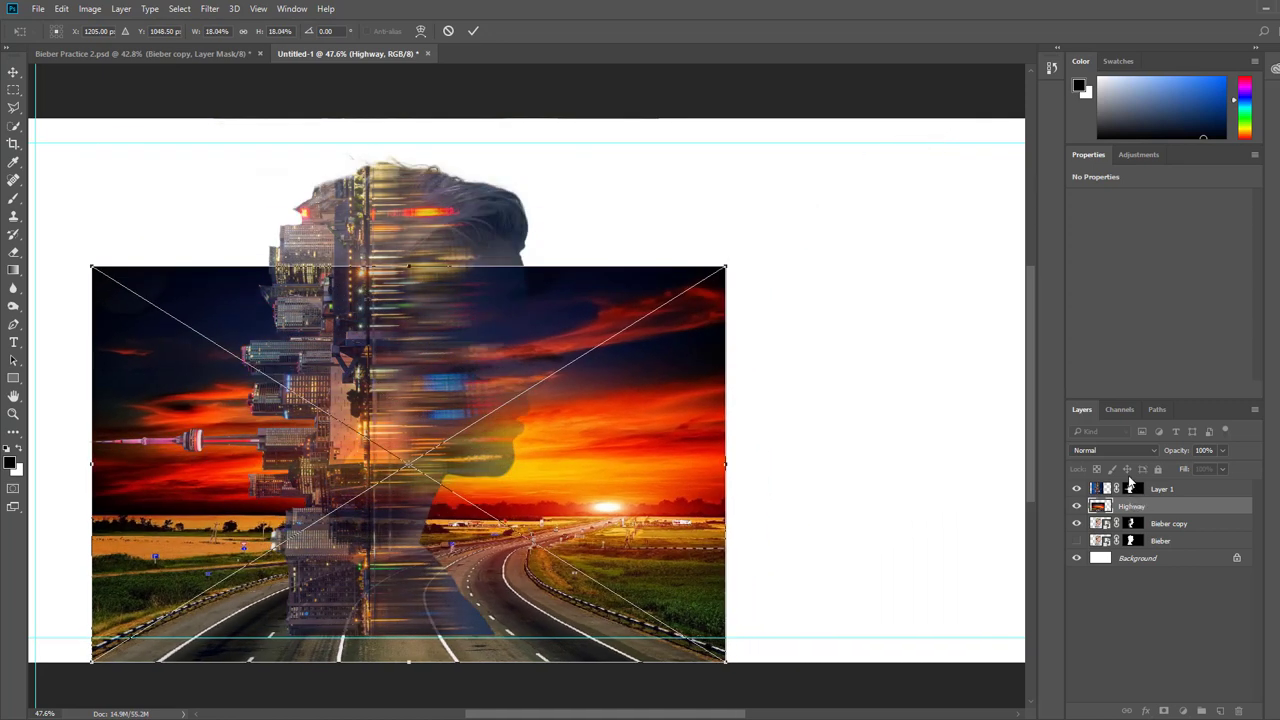
pyautogui.moveTo(472, 388); pyautogui.dragTo(478, 294)
pyautogui.moveTo(729, 170); pyautogui.dragTo(908, 114)
pyautogui.scroll(-6, 625, 537)
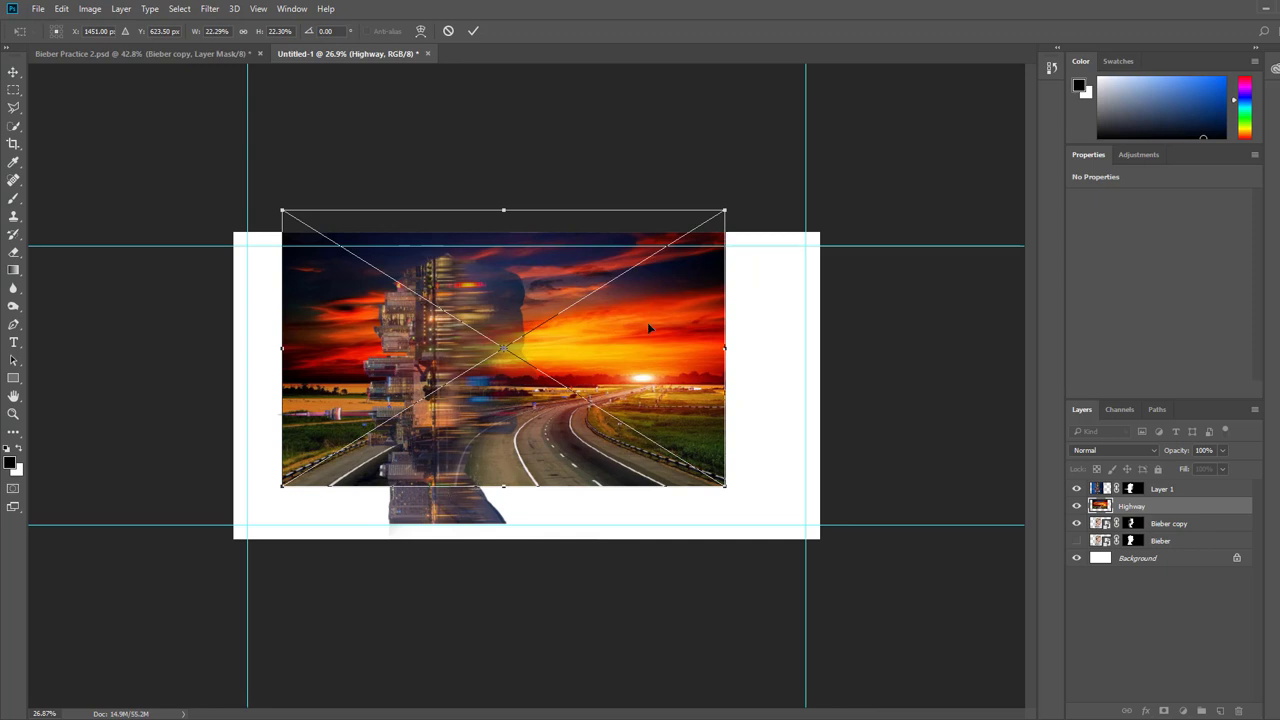
pyautogui.moveTo(648, 340); pyautogui.dragTo(594, 362)
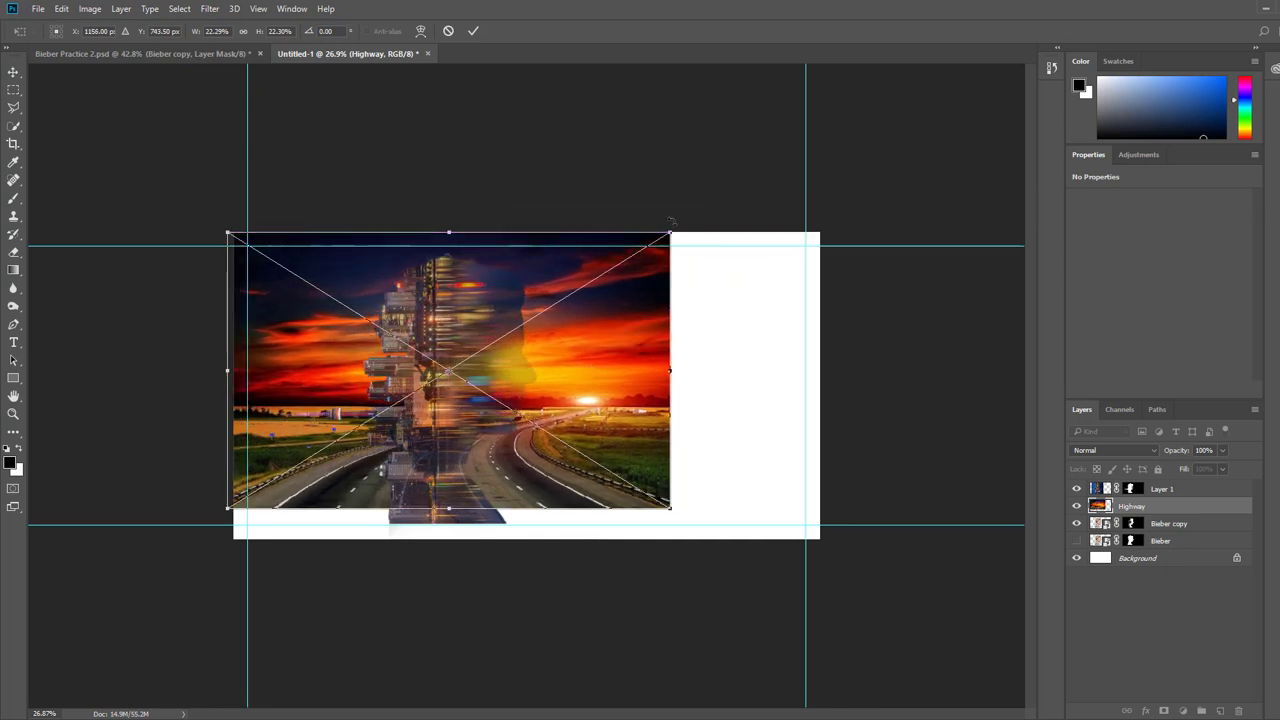
pyautogui.moveTo(671, 236); pyautogui.dragTo(757, 171)
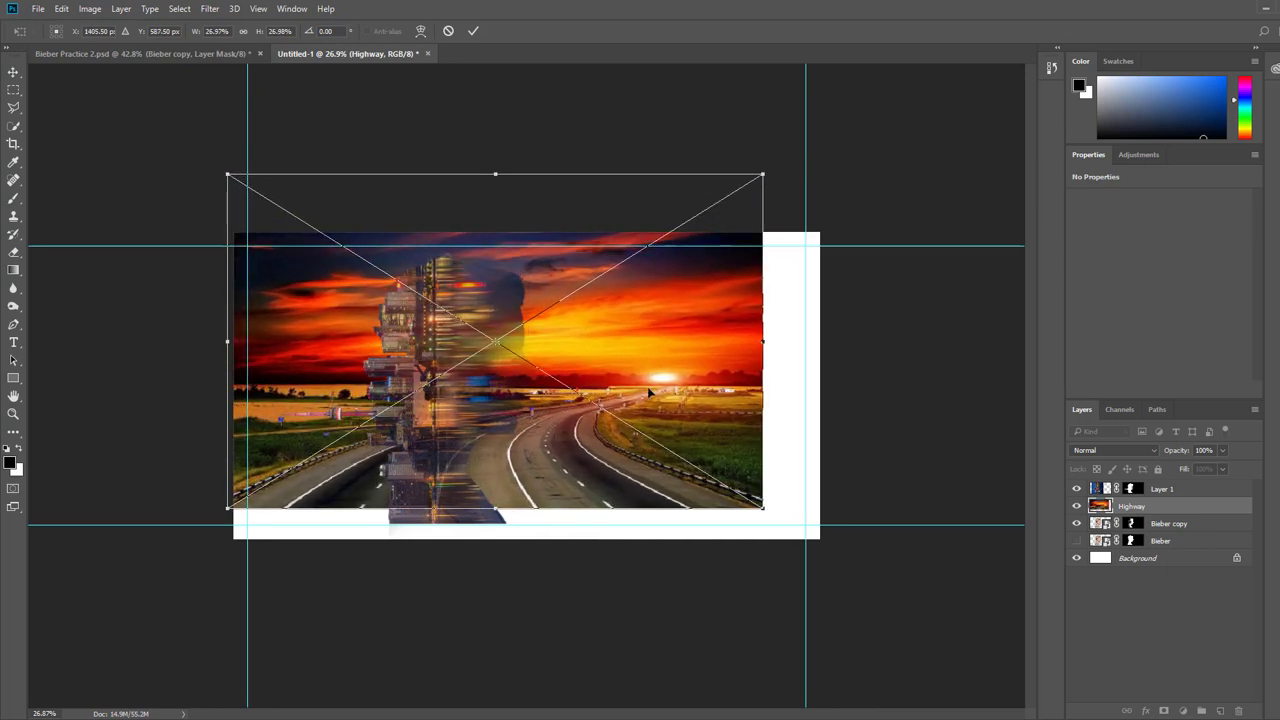
pyautogui.moveTo(621, 390); pyautogui.dragTo(489, 405)
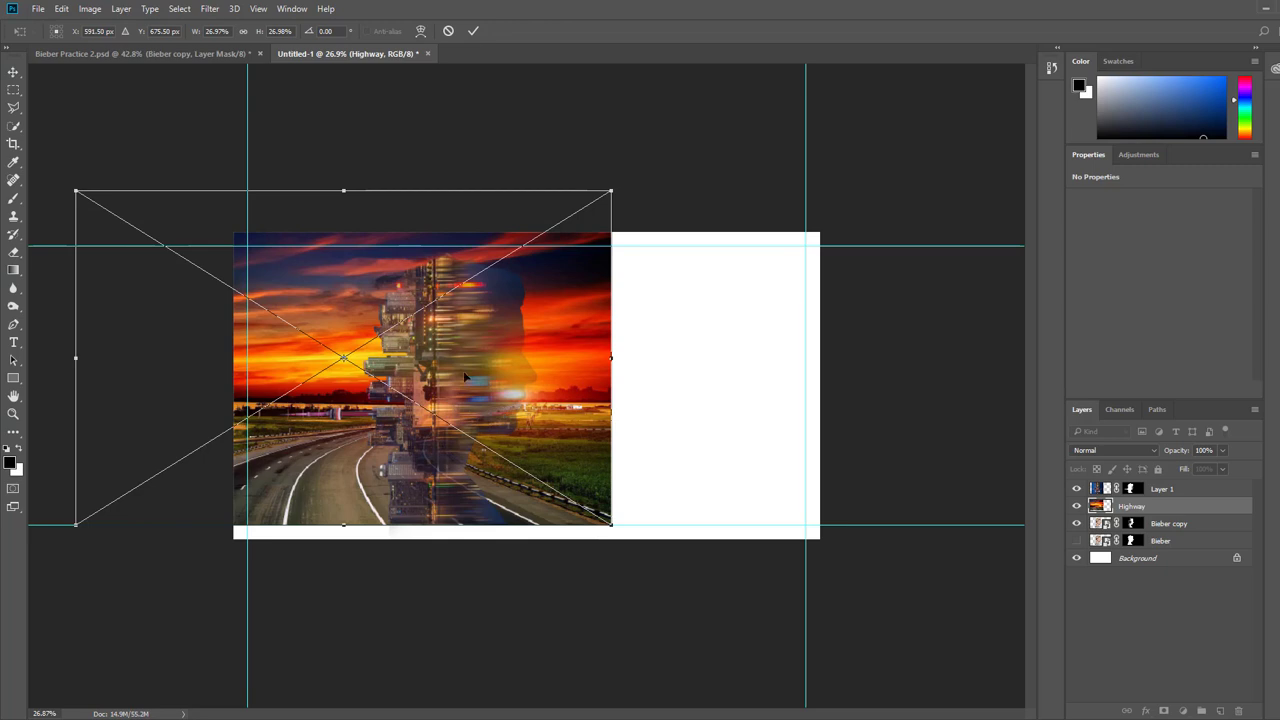
pyautogui.moveTo(424, 495); pyautogui.dragTo(467, 490)
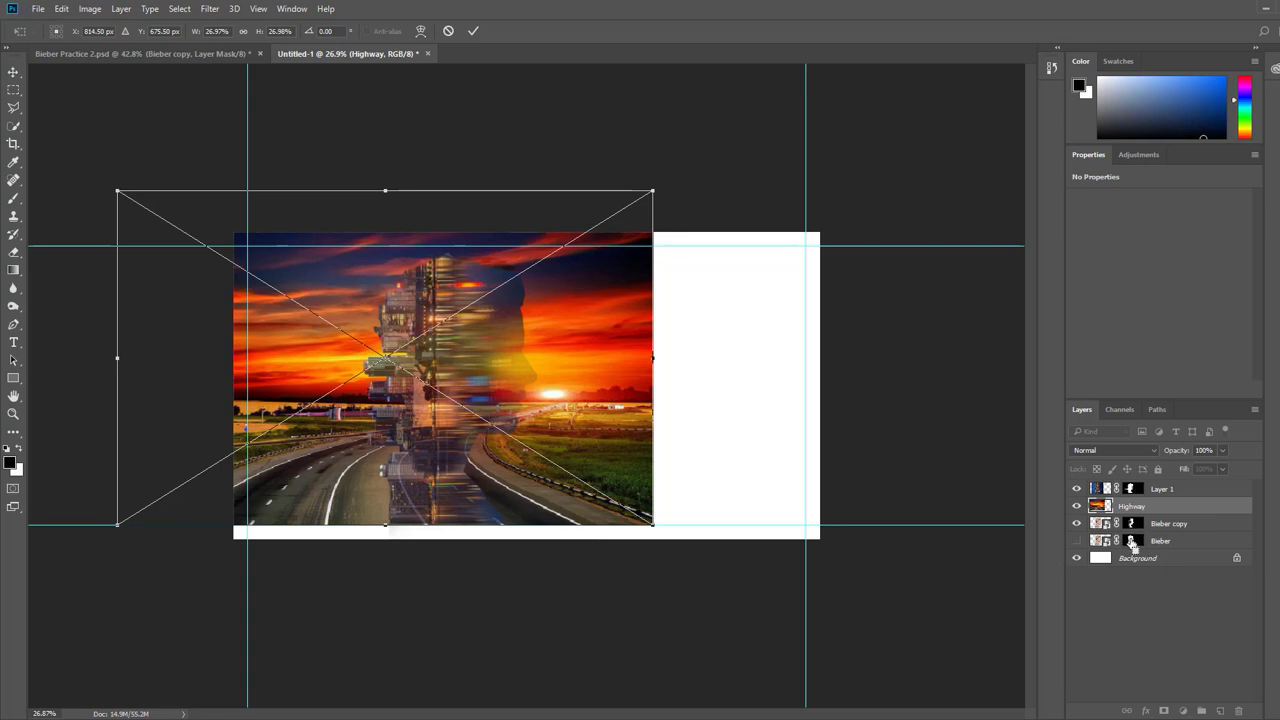
pyautogui.click(473, 31)
# Load the original Bieber layer's mask as a selection and use it to add a layer mask to Highway
pyautogui.press('b')
pyautogui.keyDown('ctrl'); pyautogui.click(1133, 541); pyautogui.keyUp('ctrl')
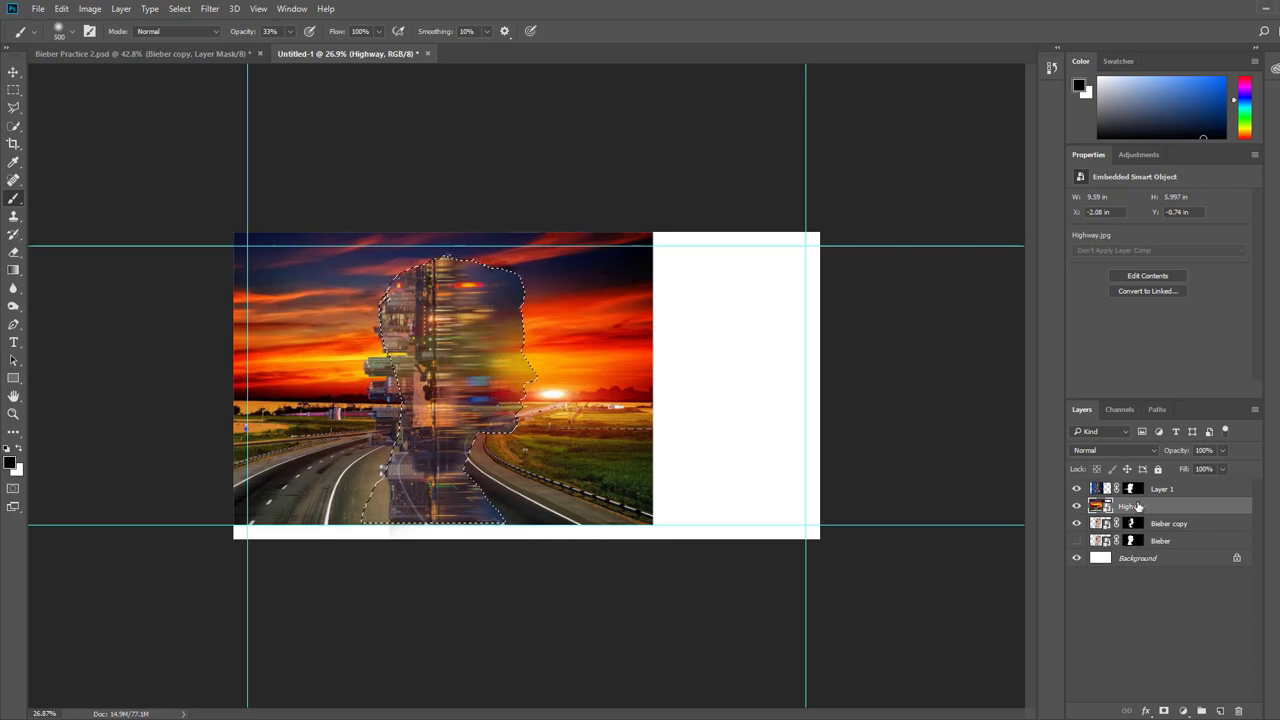
pyautogui.click(1165, 710)
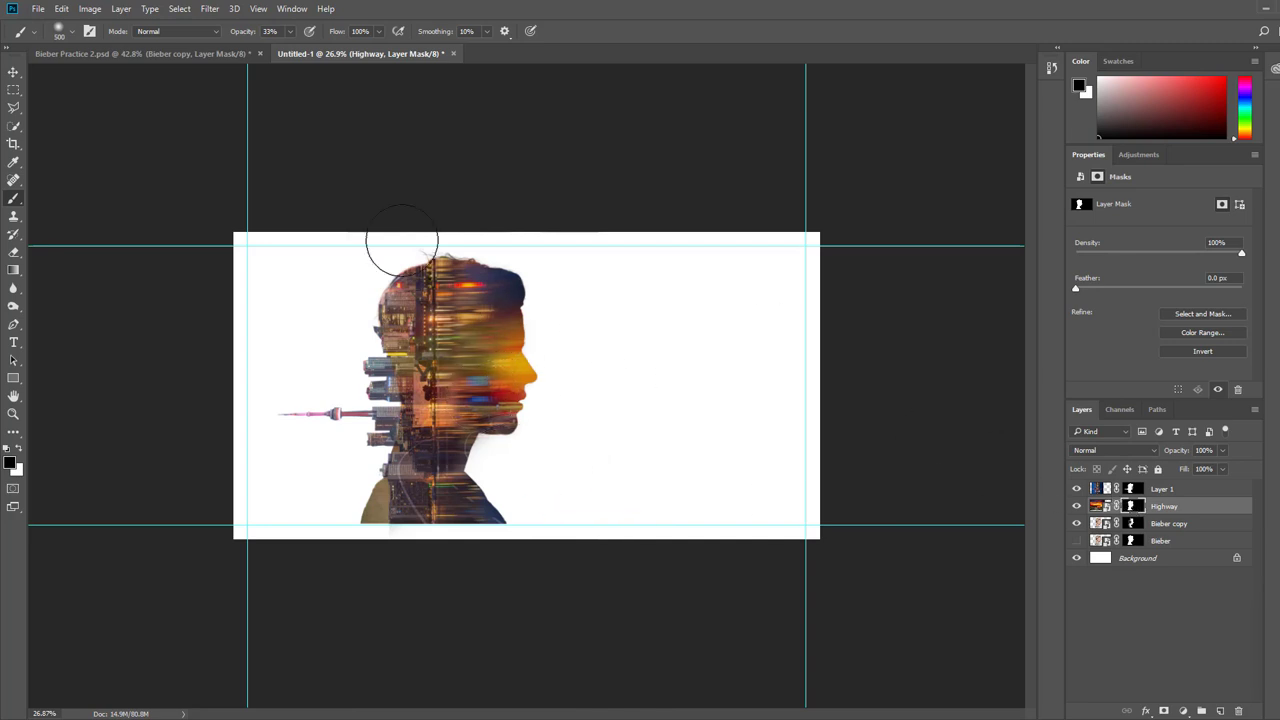
# Paint black over the face in Highway's mask at 33% brush opacity and set the layer's opacity to 77%
pyautogui.click(524, 360)
pyautogui.click(521, 350)
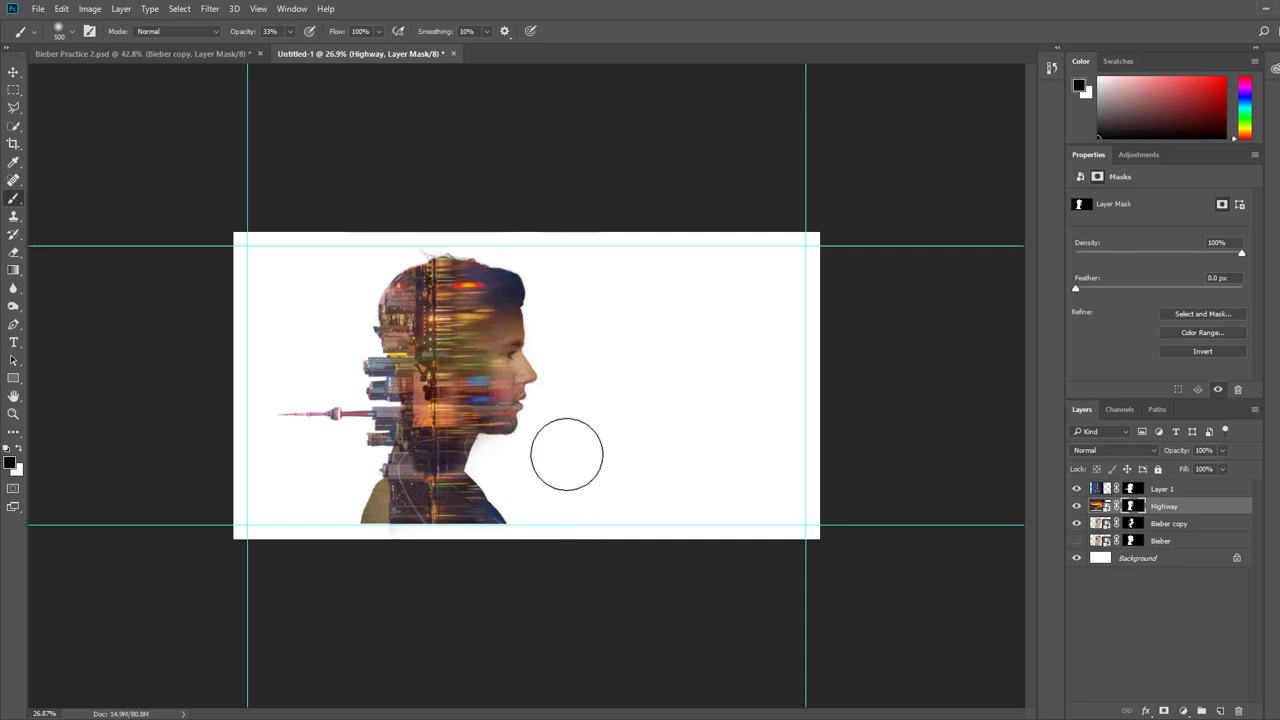
pyautogui.click(1223, 451)
pyautogui.moveTo(1217, 474); pyautogui.dragTo(1214, 476)
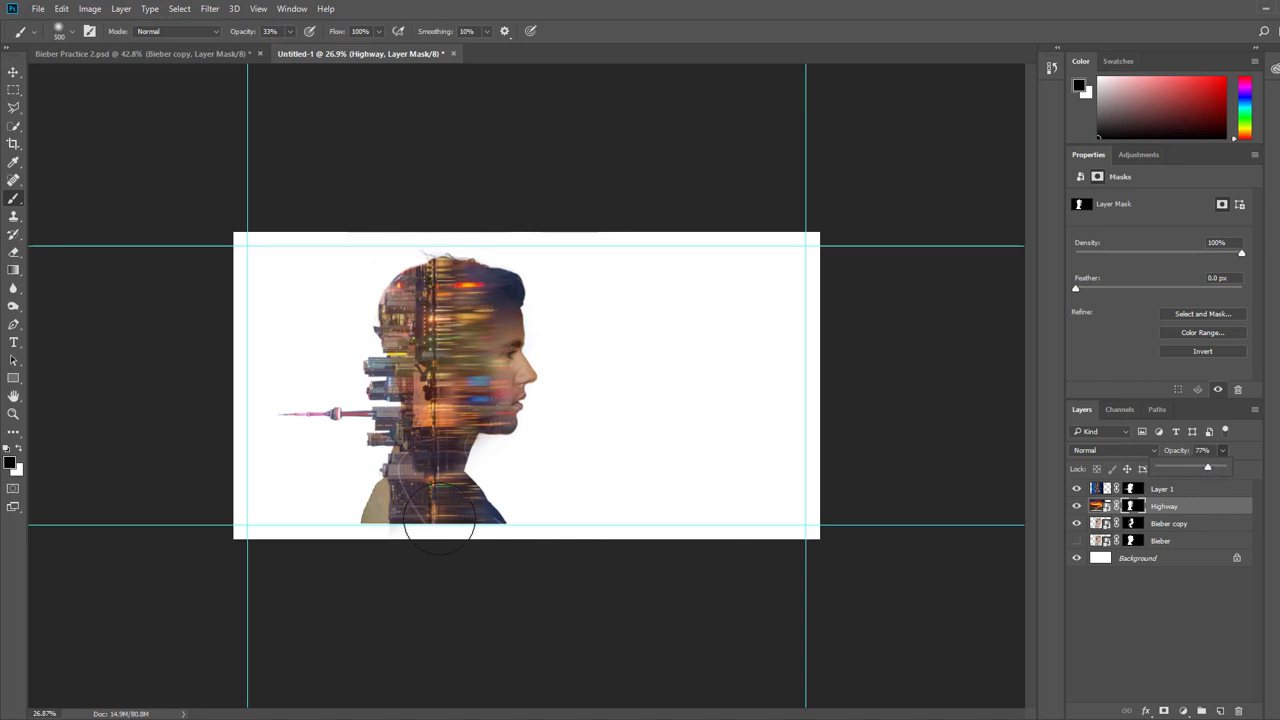
# Load Layer 1's mask as a selection and invert it, keeping the Highway layer mask active
pyautogui.hotkey('ctrl', '0')
pyautogui.scroll(3, 313, 563)
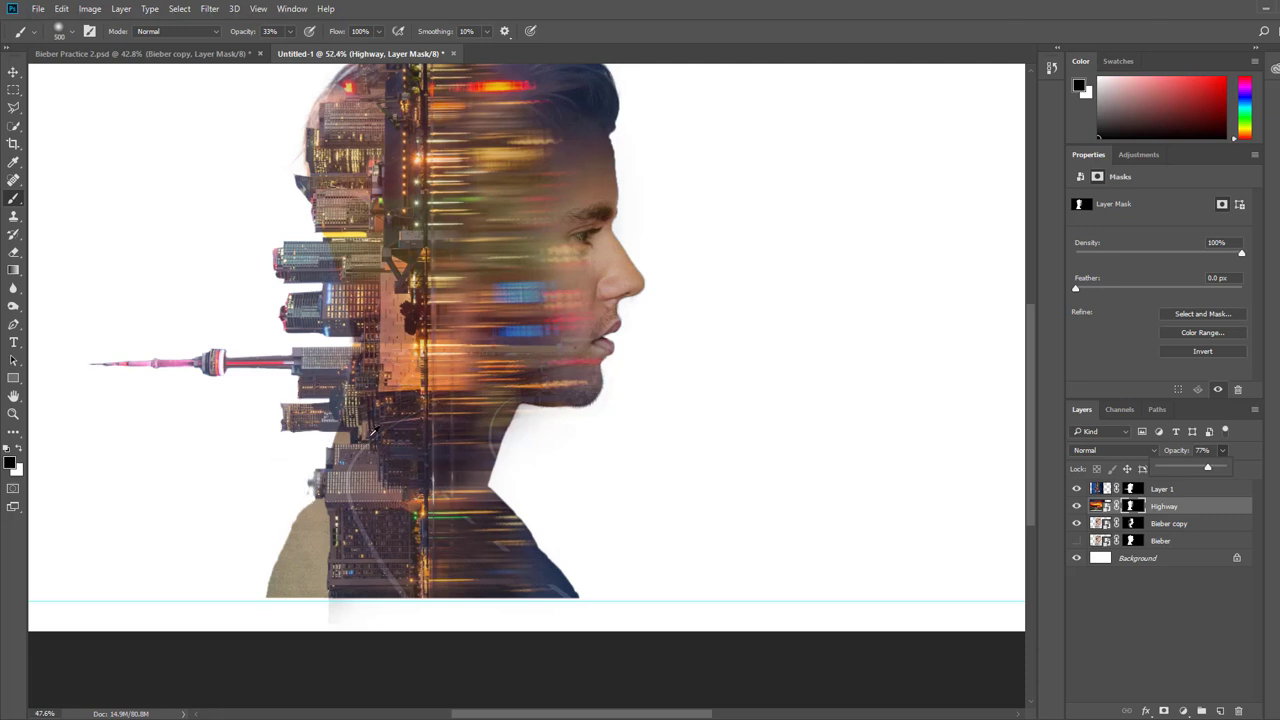
pyautogui.hotkey('ctrl', '0')
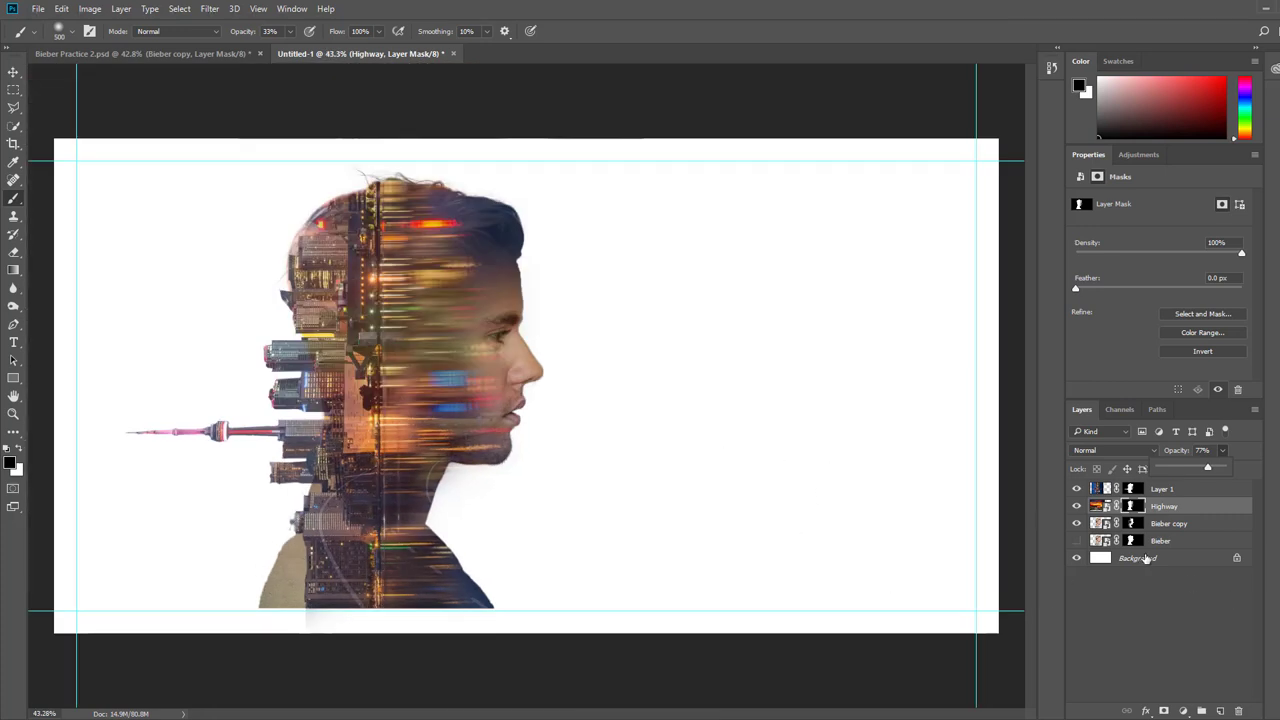
pyautogui.keyDown('ctrl'); pyautogui.click(1133, 489); pyautogui.keyUp('ctrl')
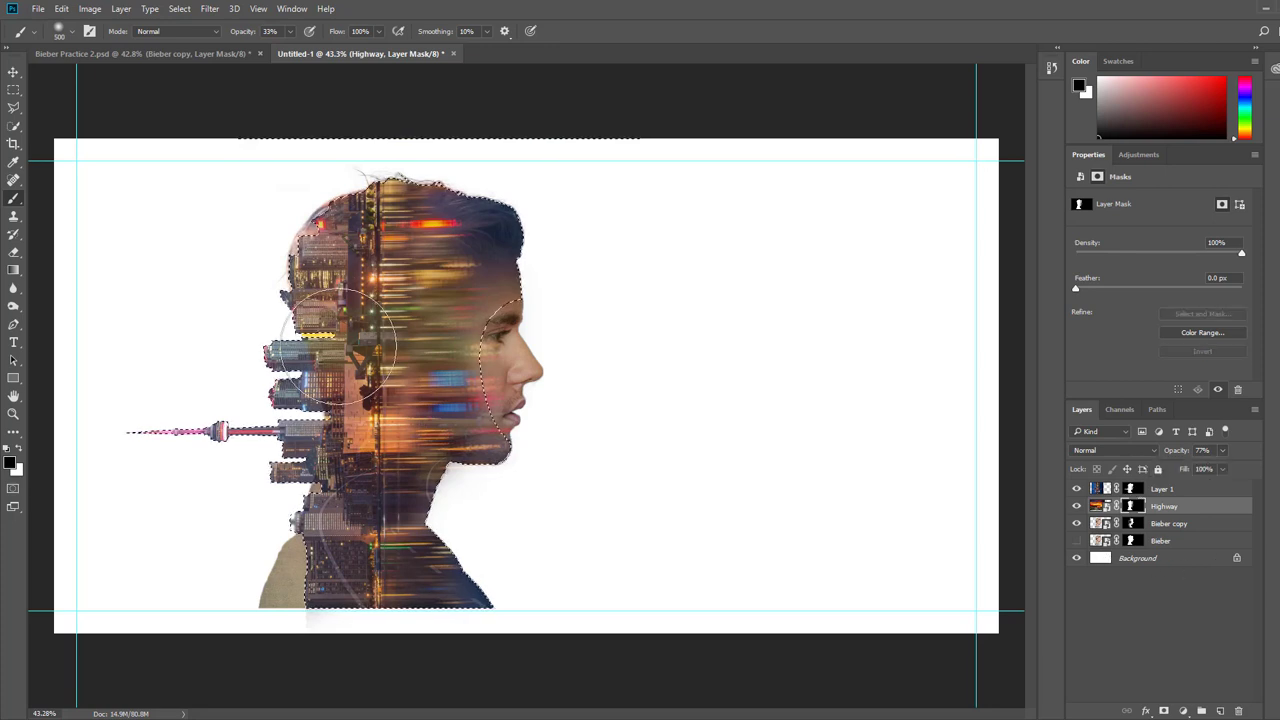
pyautogui.click(179, 8)
pyautogui.click(195, 57)
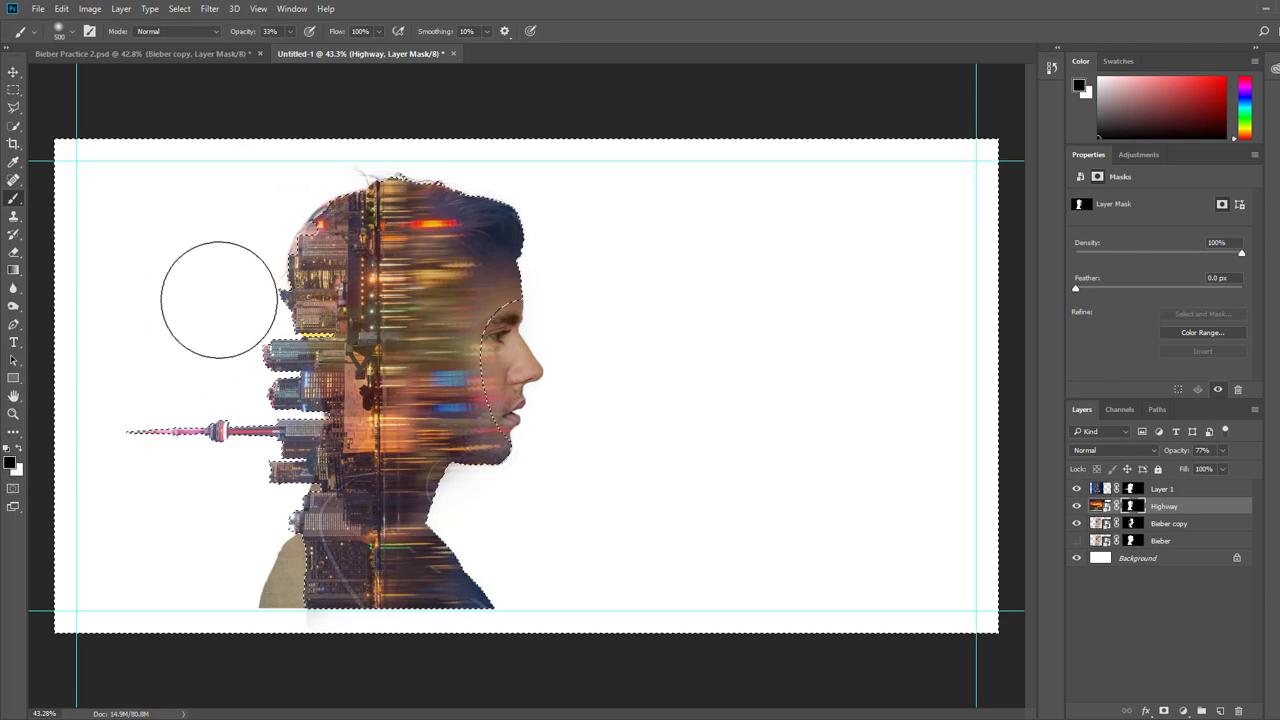
# Paint black at 100% brush opacity over the back of the head and the beige shoulder outside the skyline, and deselect
pyautogui.click(291, 33)
pyautogui.moveTo(288, 51); pyautogui.dragTo(341, 54)
pyautogui.moveTo(305, 165)
pyautogui.mouseDown()
pyautogui.moveTo(261, 375)
pyautogui.moveTo(305, 298)
pyautogui.moveTo(301, 365)
pyautogui.moveTo(282, 216)
pyautogui.moveTo(305, 256)
pyautogui.moveTo(315, 205)
pyautogui.mouseUp()
pyautogui.moveTo(271, 486)
pyautogui.mouseDown()
pyautogui.moveTo(290, 592)
pyautogui.moveTo(275, 515)
pyautogui.moveTo(260, 546)
pyautogui.moveTo(271, 570)
pyautogui.mouseUp()
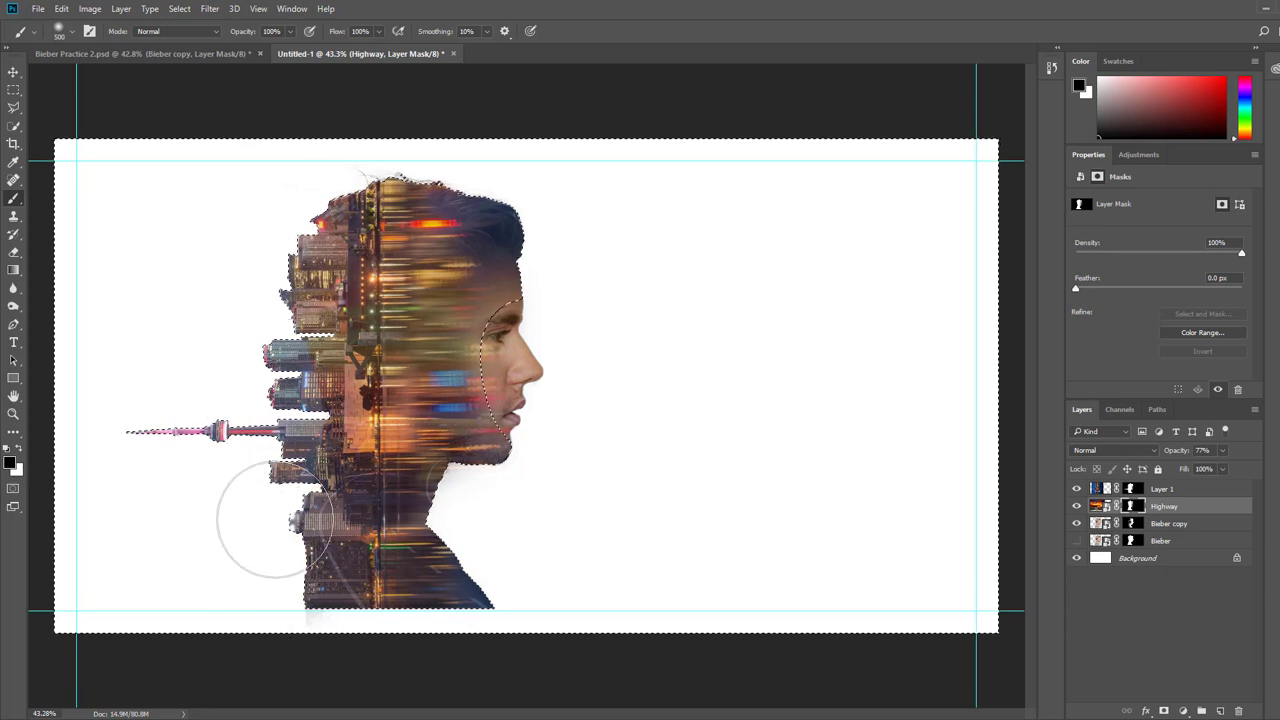
pyautogui.hotkey('ctrl', 'd')
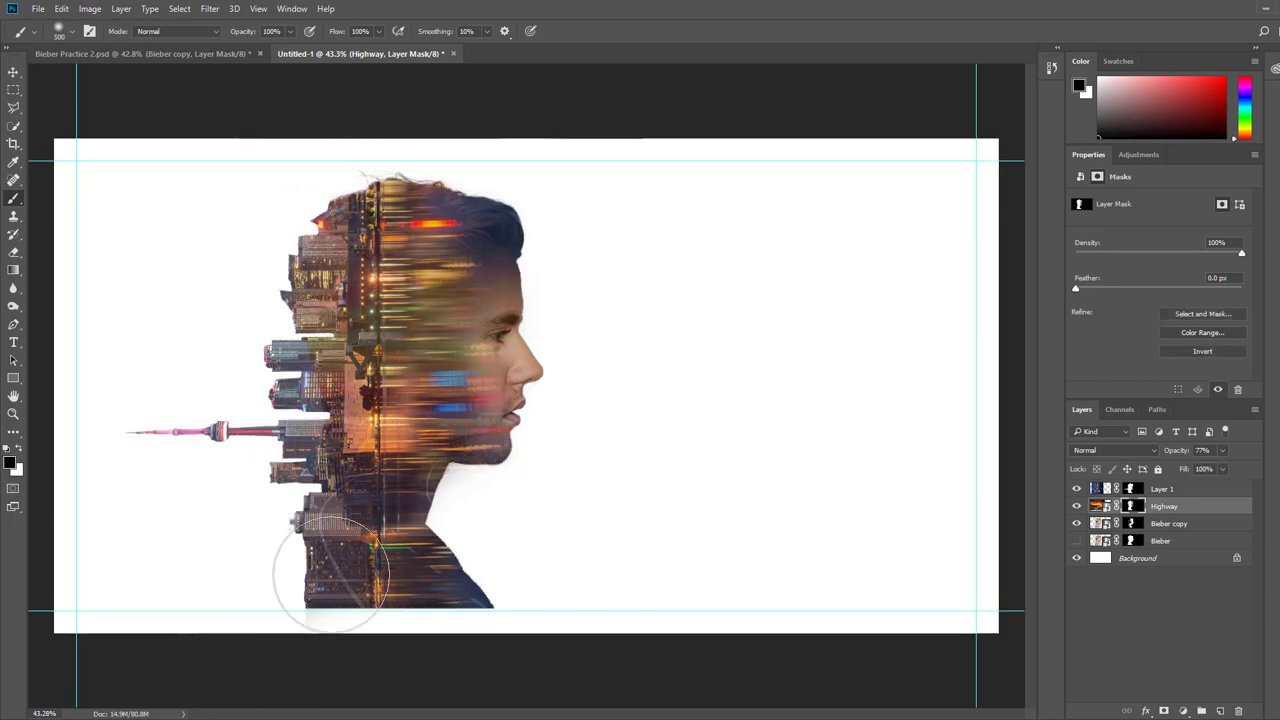
# Target the Background layer and set the starting colour stop of the Gradient tool's gradient to #babb44
pyautogui.scroll(-2, 541, 441)
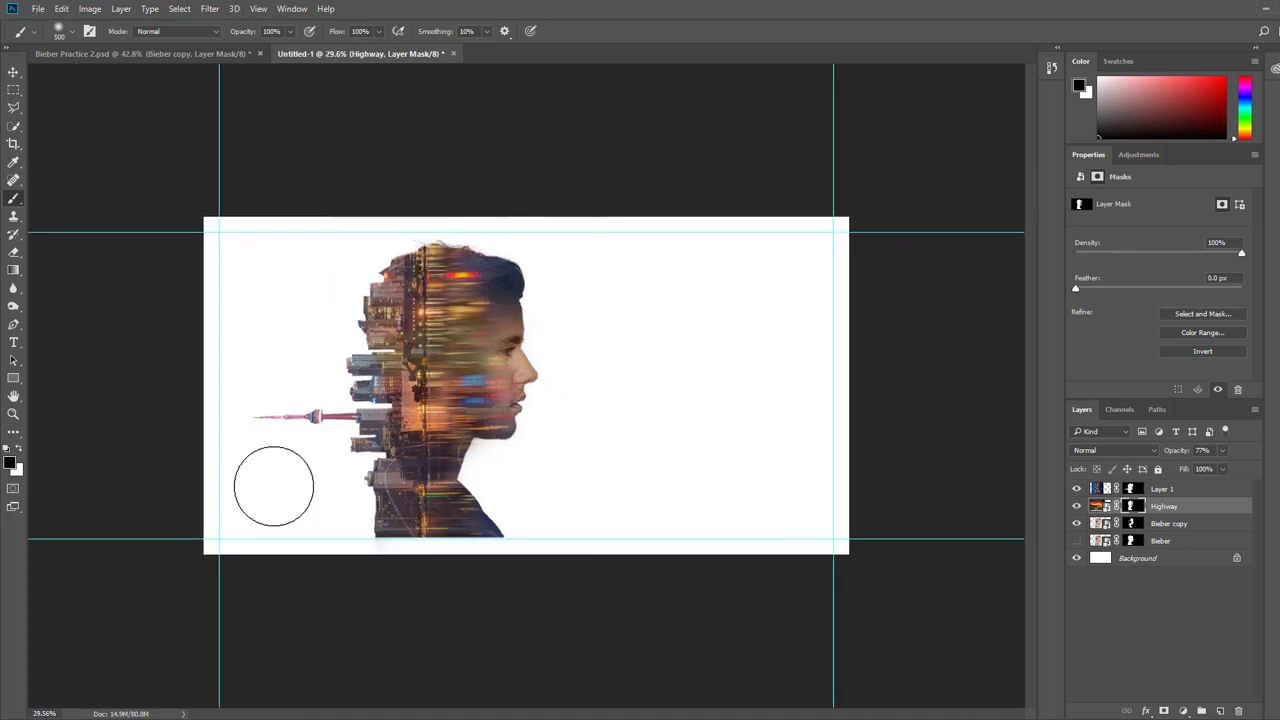
pyautogui.click(1125, 559)
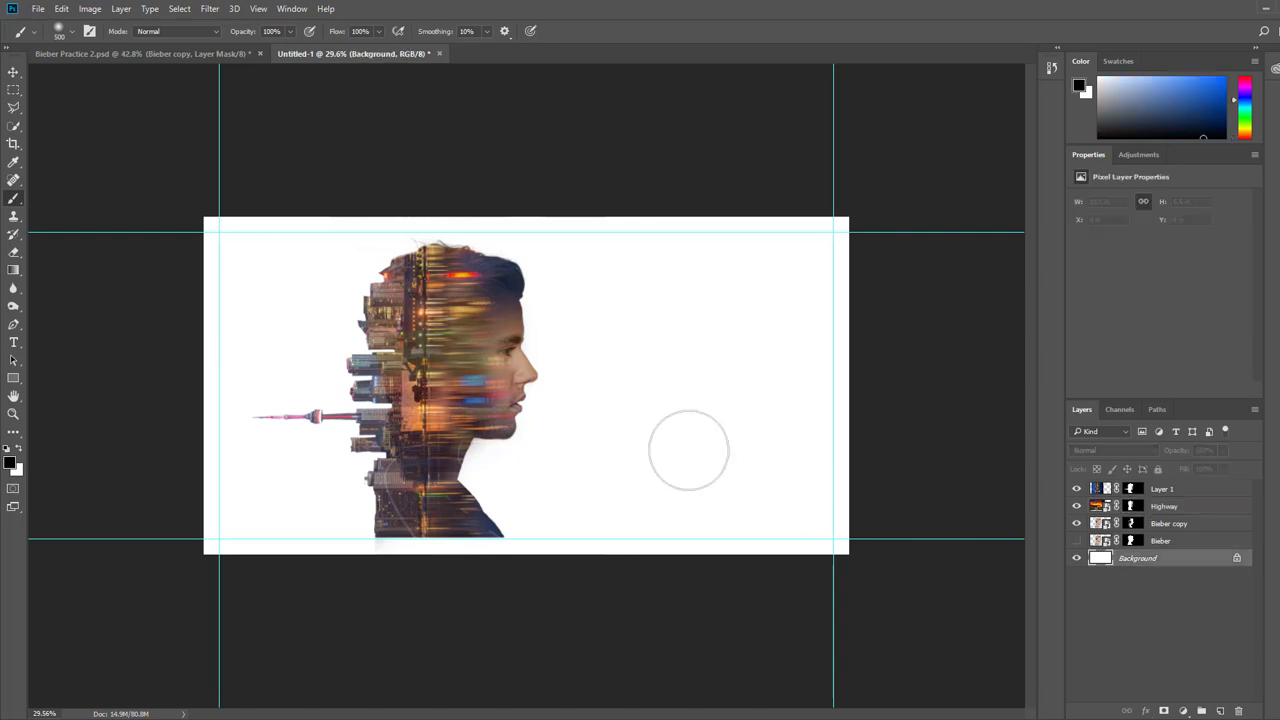
pyautogui.click(13, 271)
pyautogui.click(84, 31)
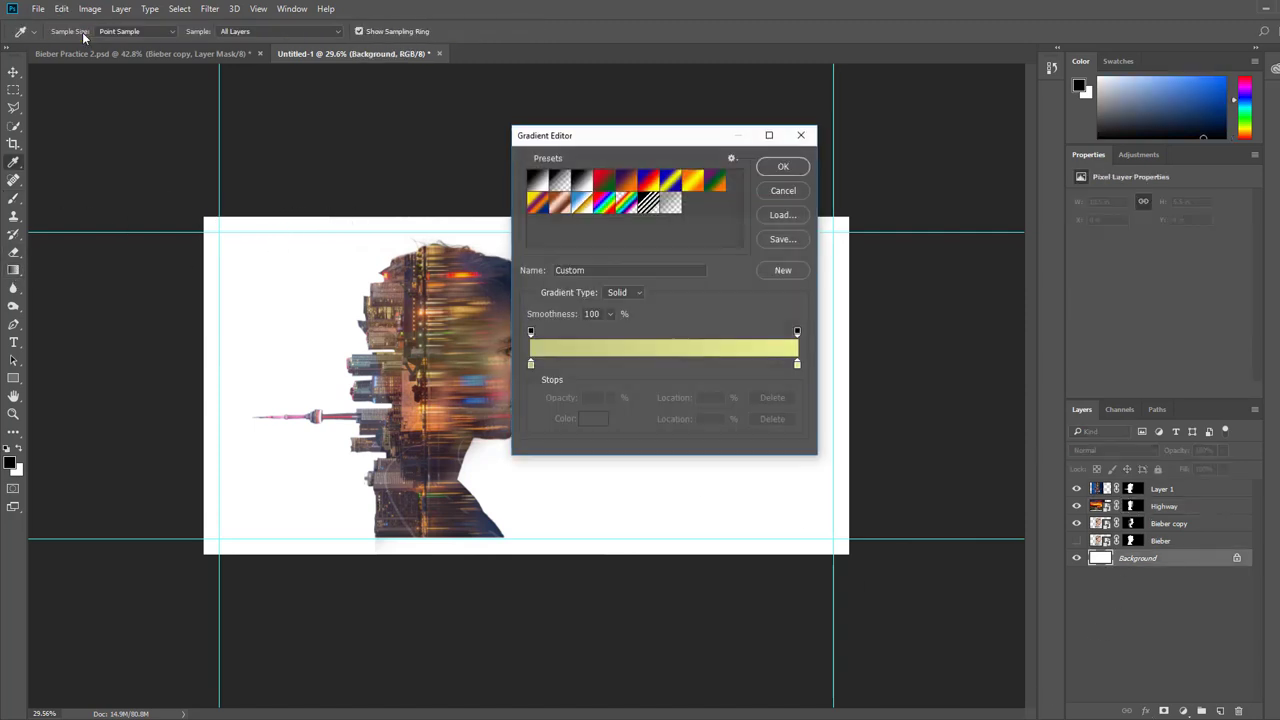
pyautogui.doubleClick(530, 365)
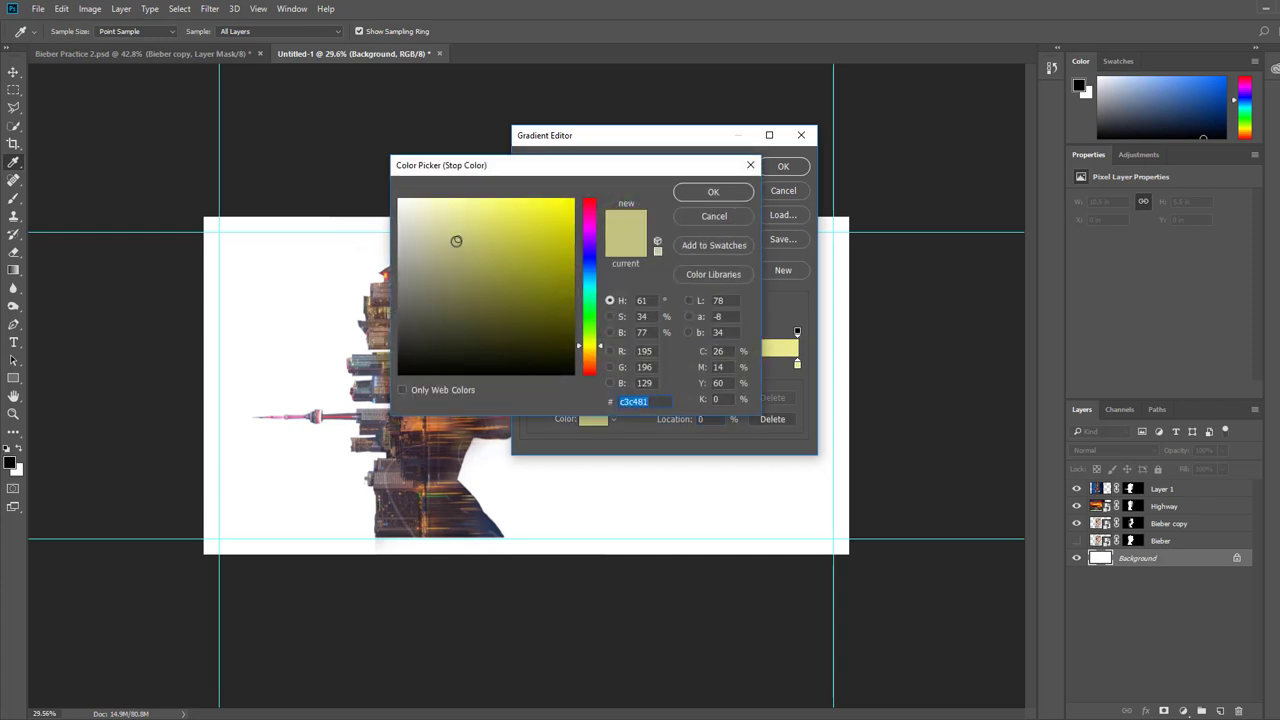
pyautogui.moveTo(456, 241); pyautogui.dragTo(510, 245)
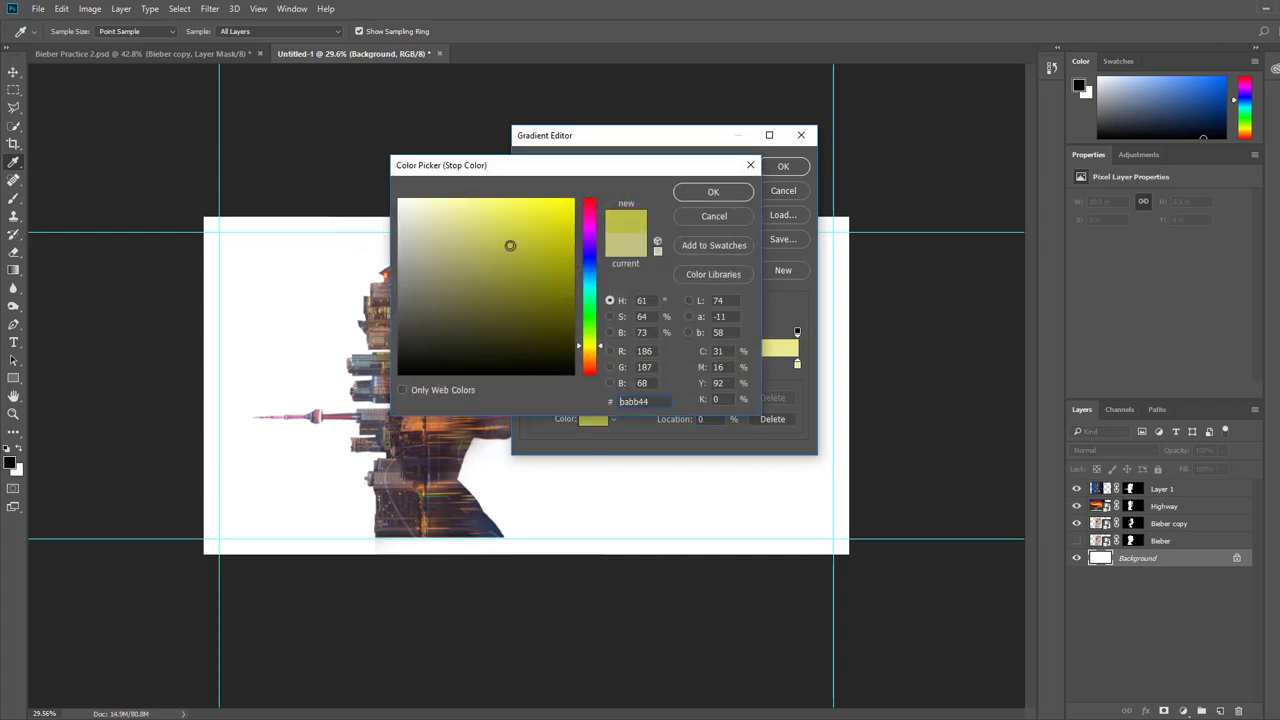
pyautogui.click(710, 193)
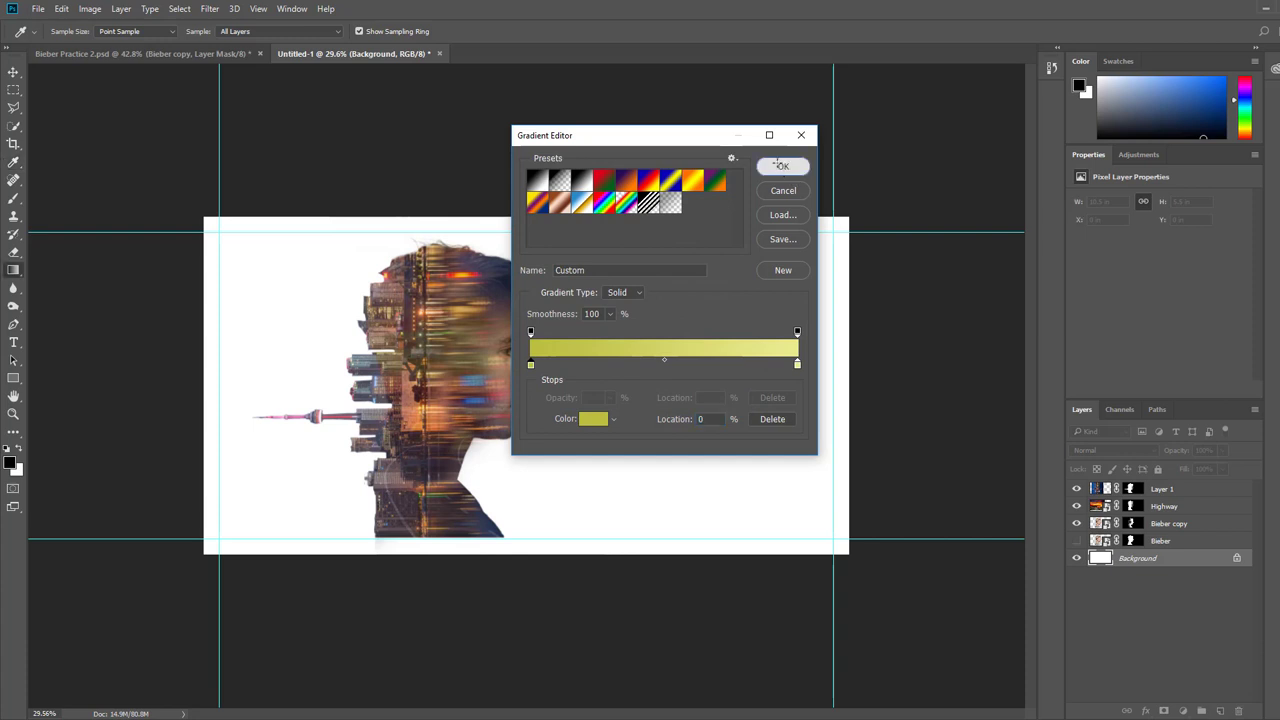
pyautogui.click(781, 165)
# Fill the Background with the yellow-green linear gradient, trying several directions and ending with one running from the upper-left corner towards the lower right
pyautogui.moveTo(215, 310); pyautogui.dragTo(846, 310)
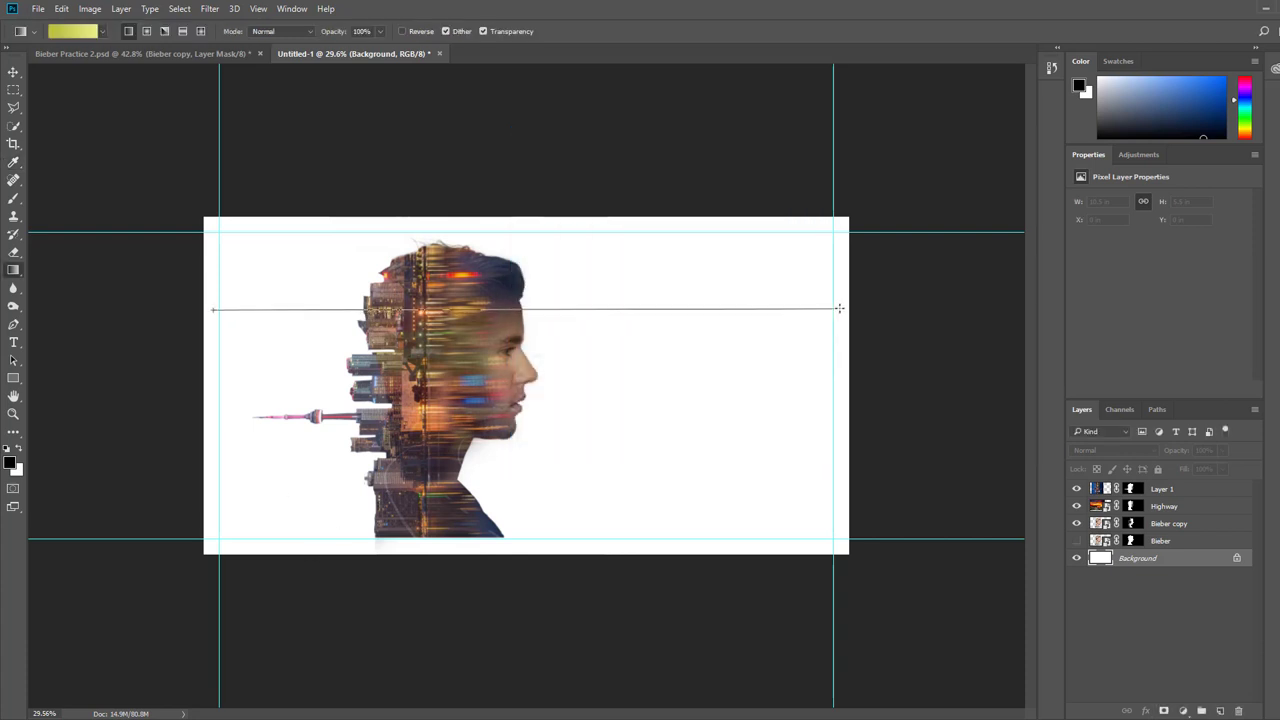
pyautogui.moveTo(545, 321); pyautogui.dragTo(598, 367)
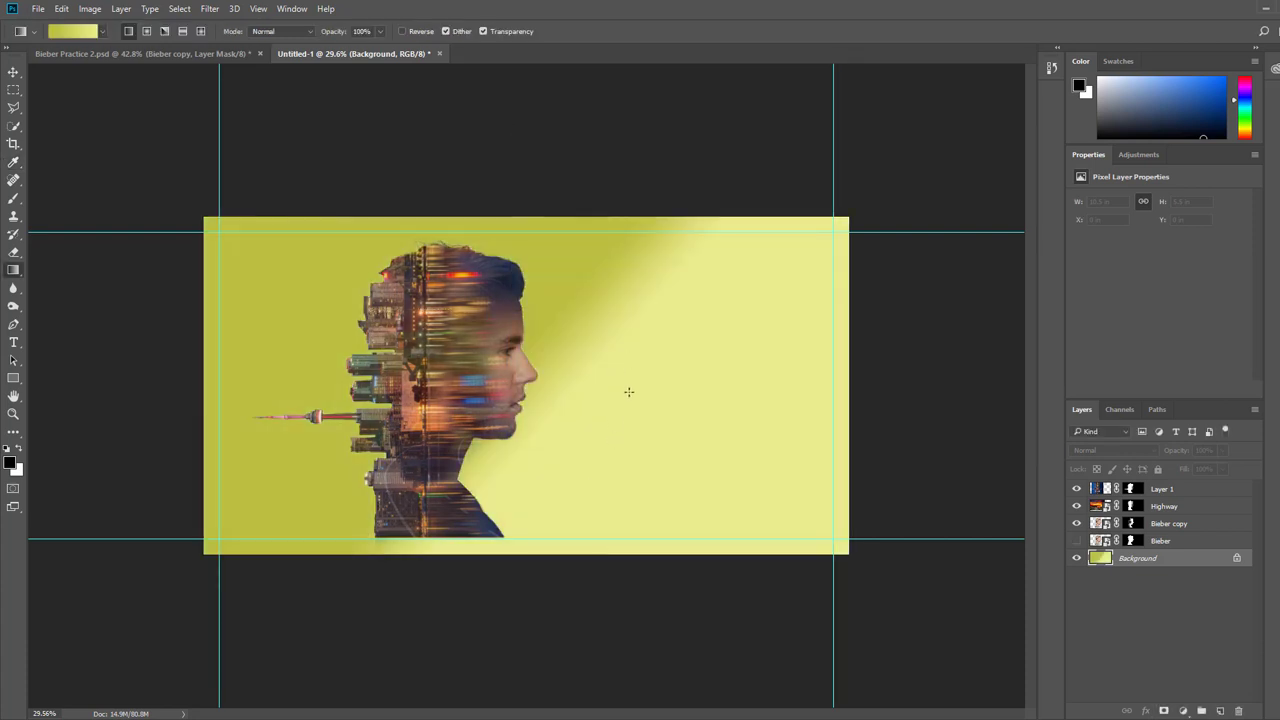
pyautogui.moveTo(704, 337); pyautogui.dragTo(668, 454)
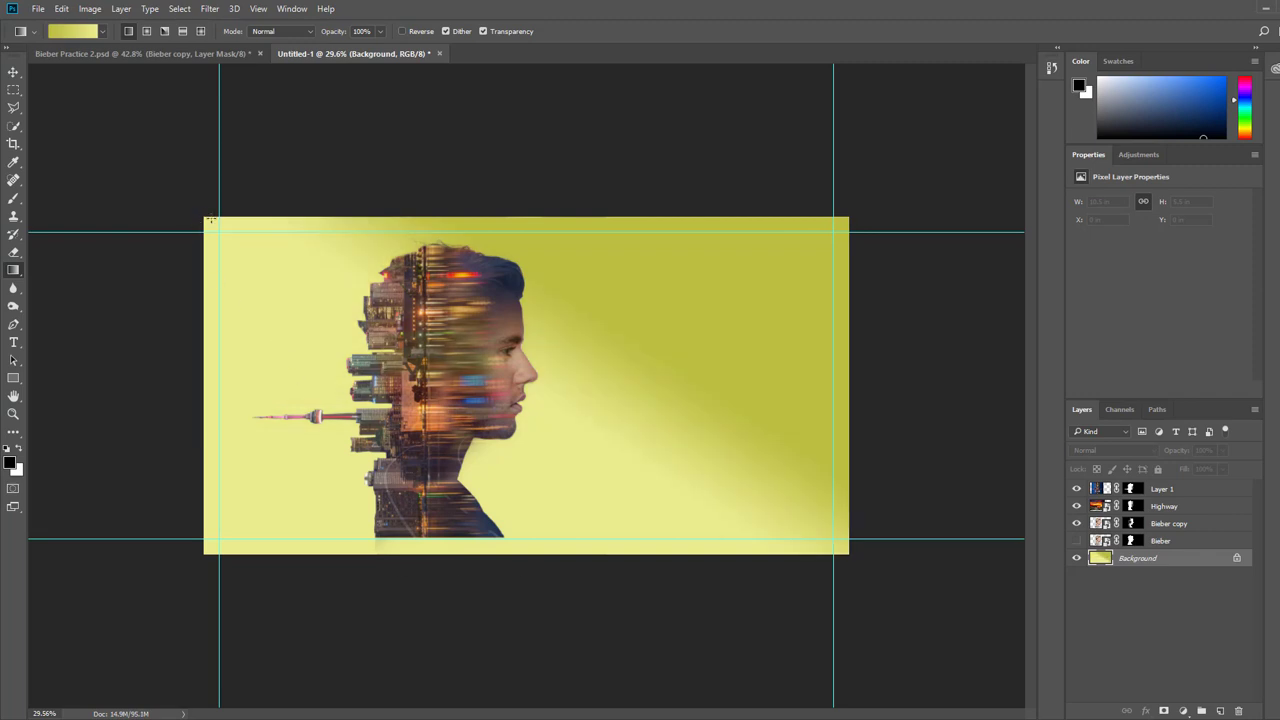
pyautogui.moveTo(205, 219); pyautogui.dragTo(846, 537)
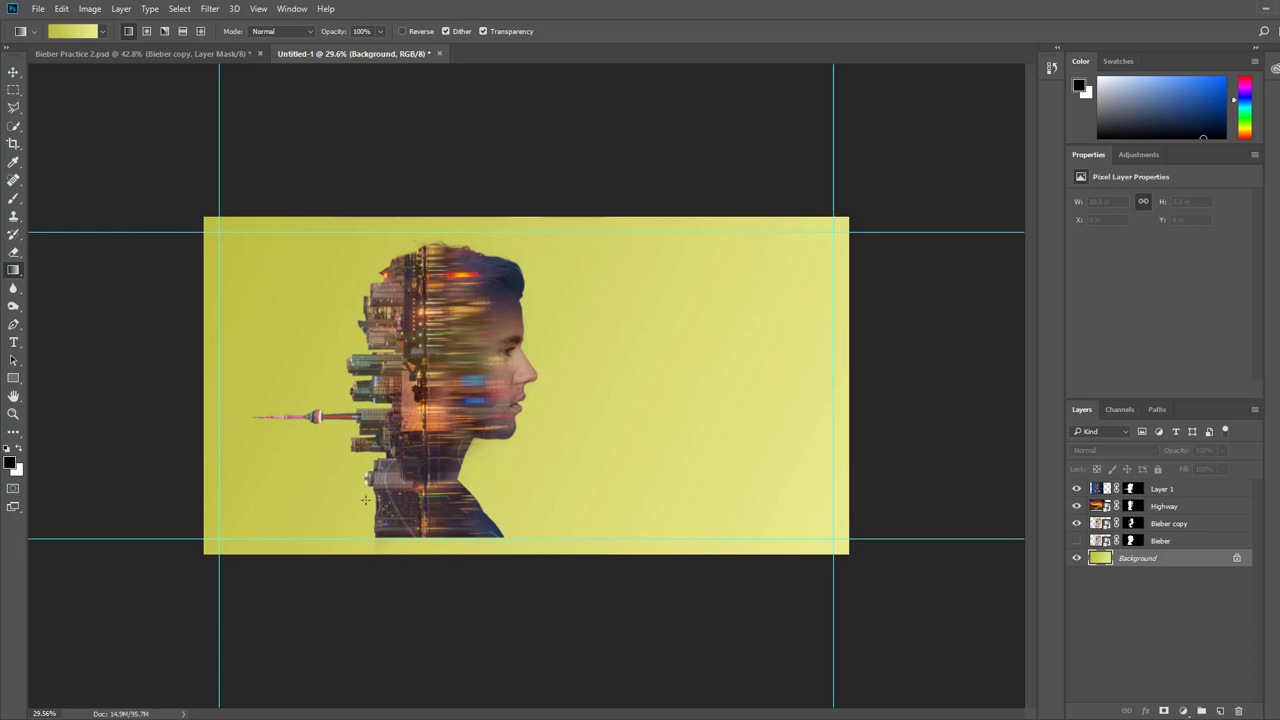
# Select the lower part of the shoulders with a triangular Polygonal Lasso outline sloping from the back of the neck to the chest's lower tip
pyautogui.click(13, 89)
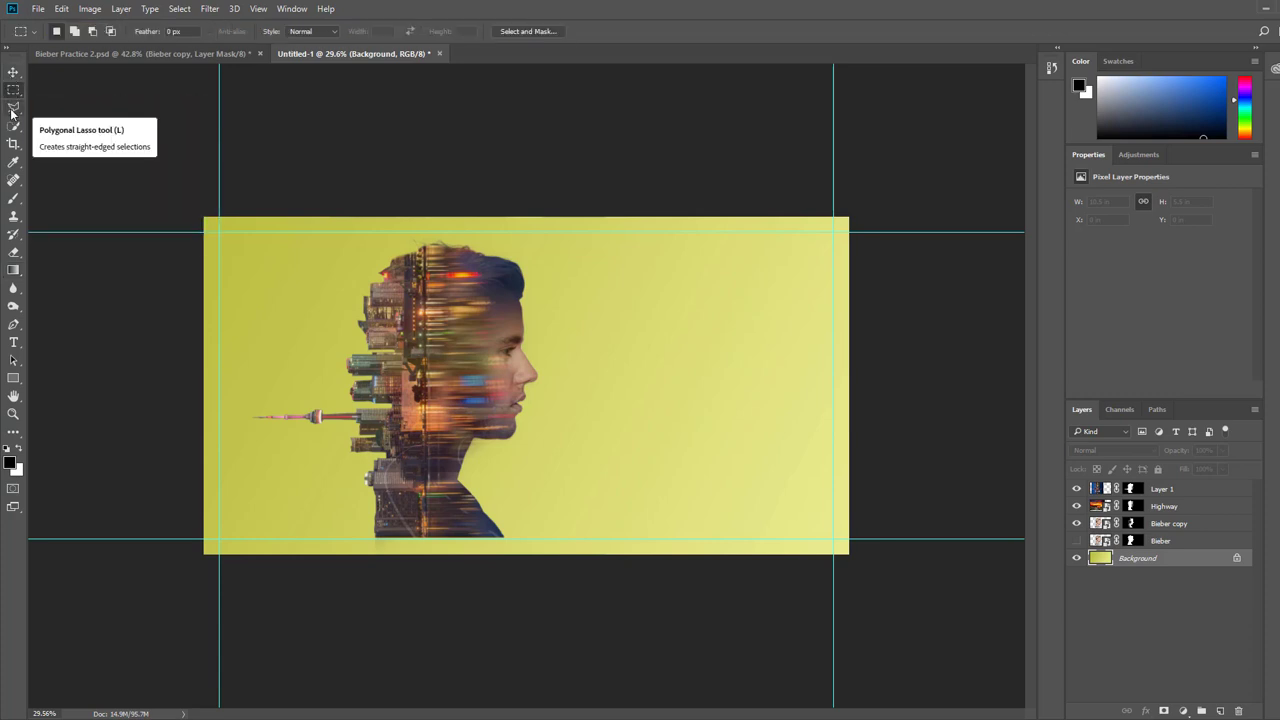
pyautogui.moveTo(13, 106); pyautogui.dragTo(16, 110)
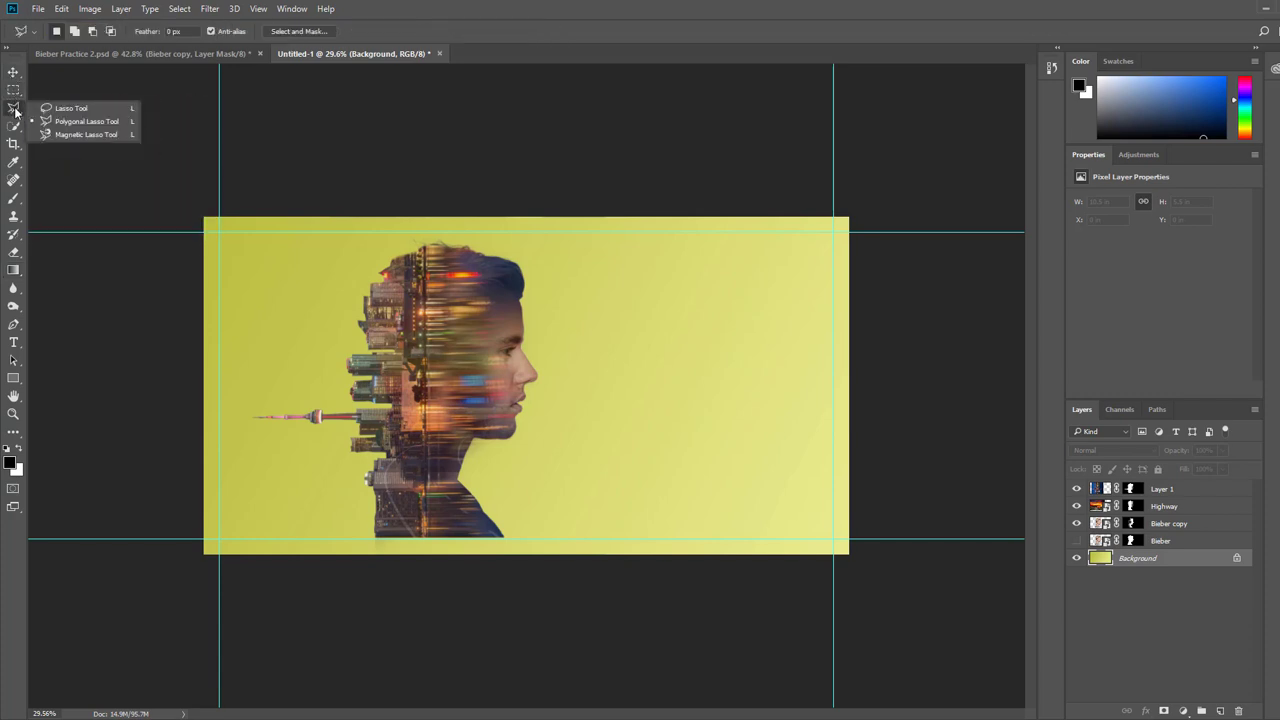
pyautogui.click(75, 121)
pyautogui.click(349, 477)
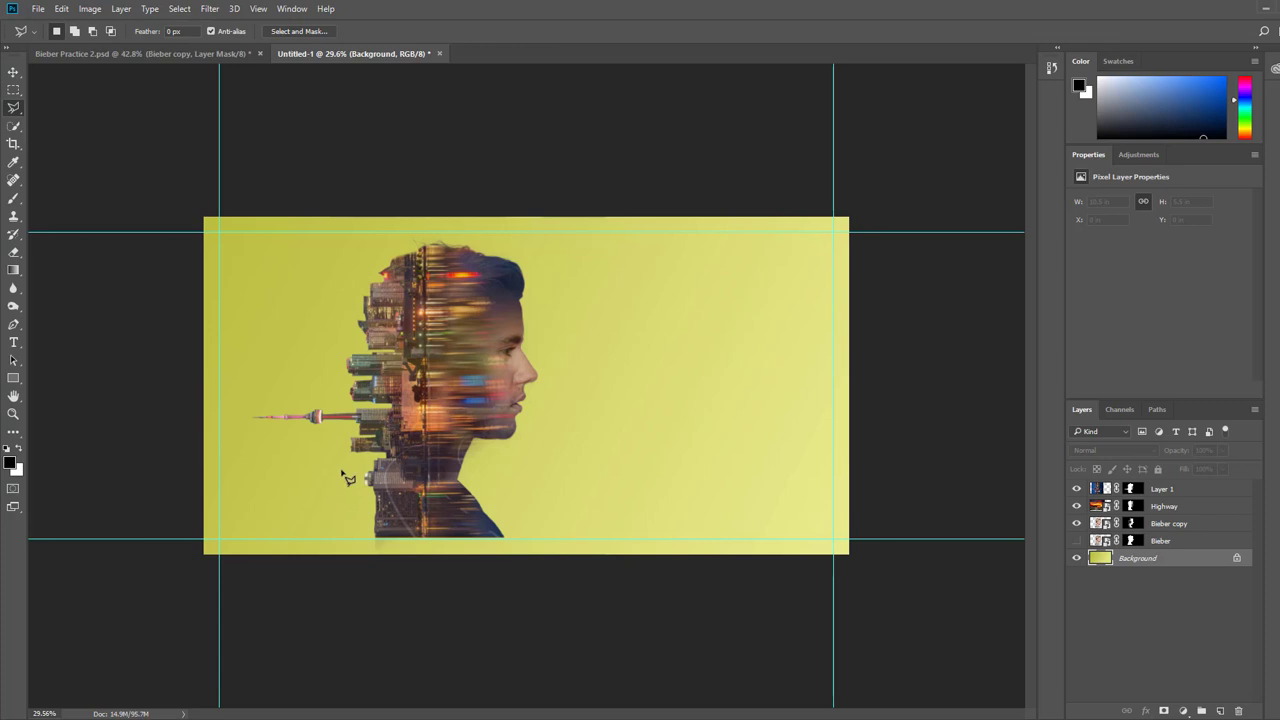
pyautogui.click(521, 546)
pyautogui.click(370, 550)
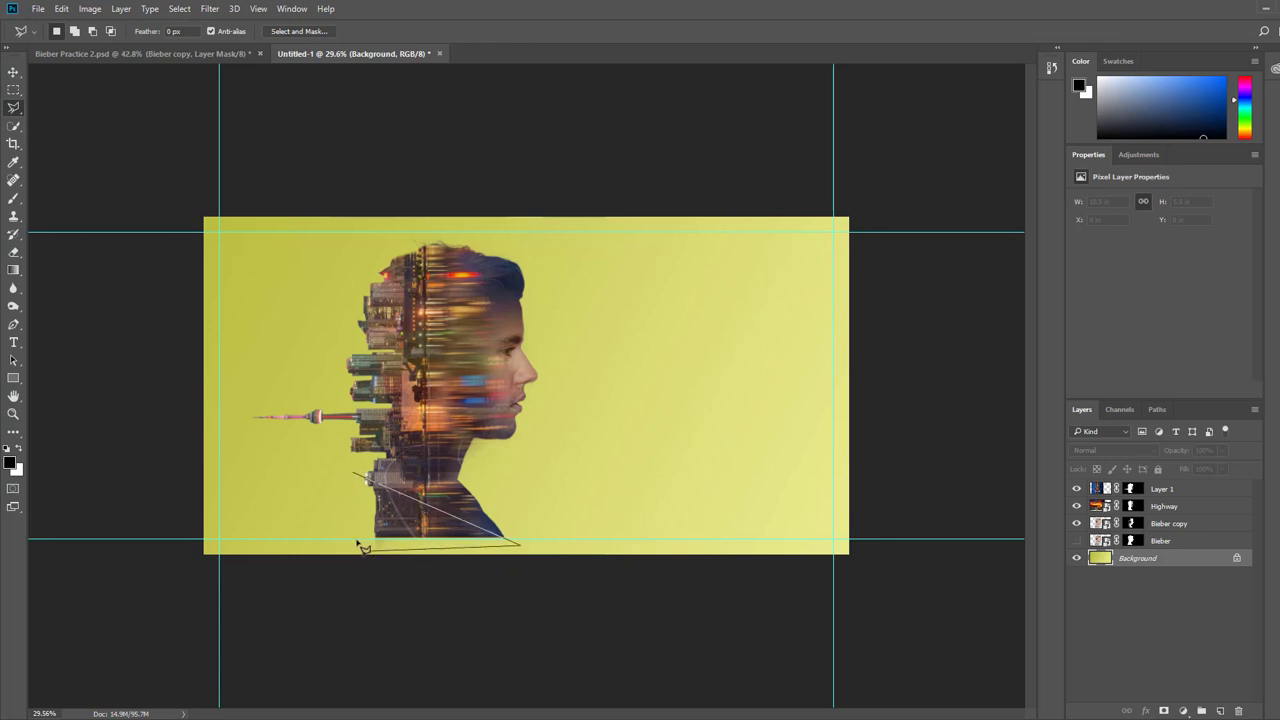
pyautogui.click(355, 476)
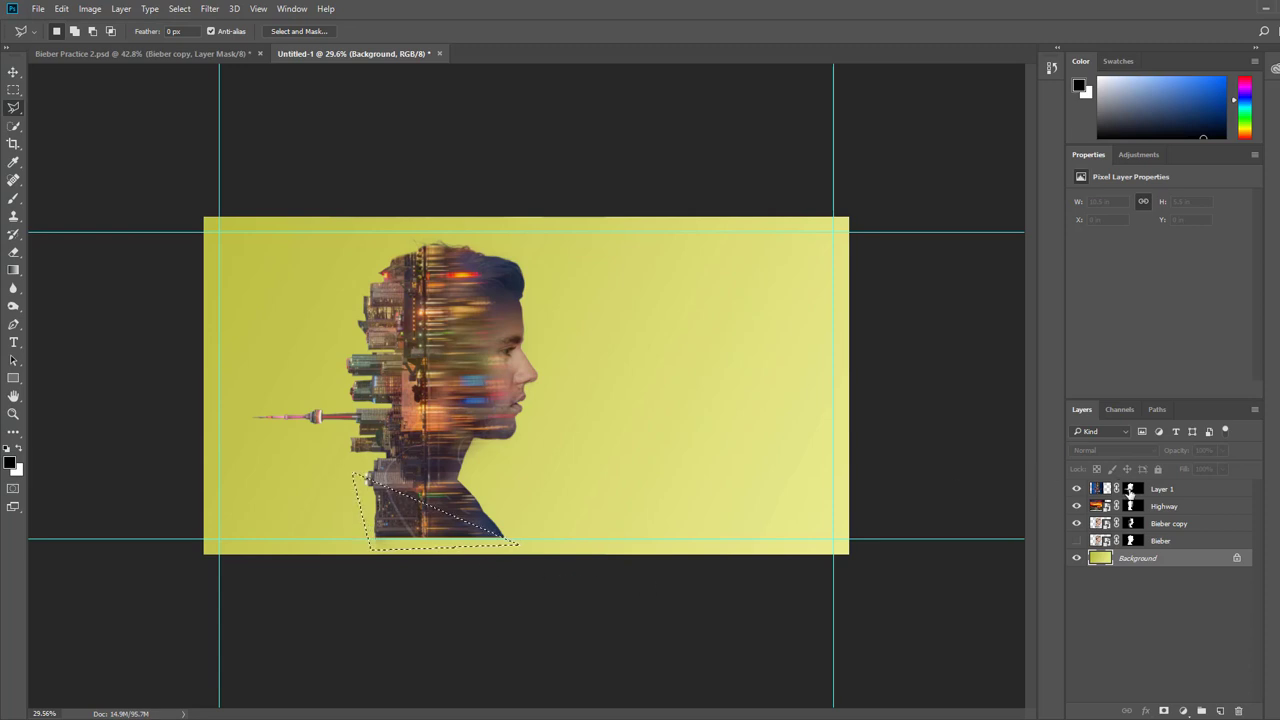
# Paint black at 100% brush opacity inside the selection on the Layer 1, Highway and Bieber copy masks, and deselect
pyautogui.click(1130, 488)
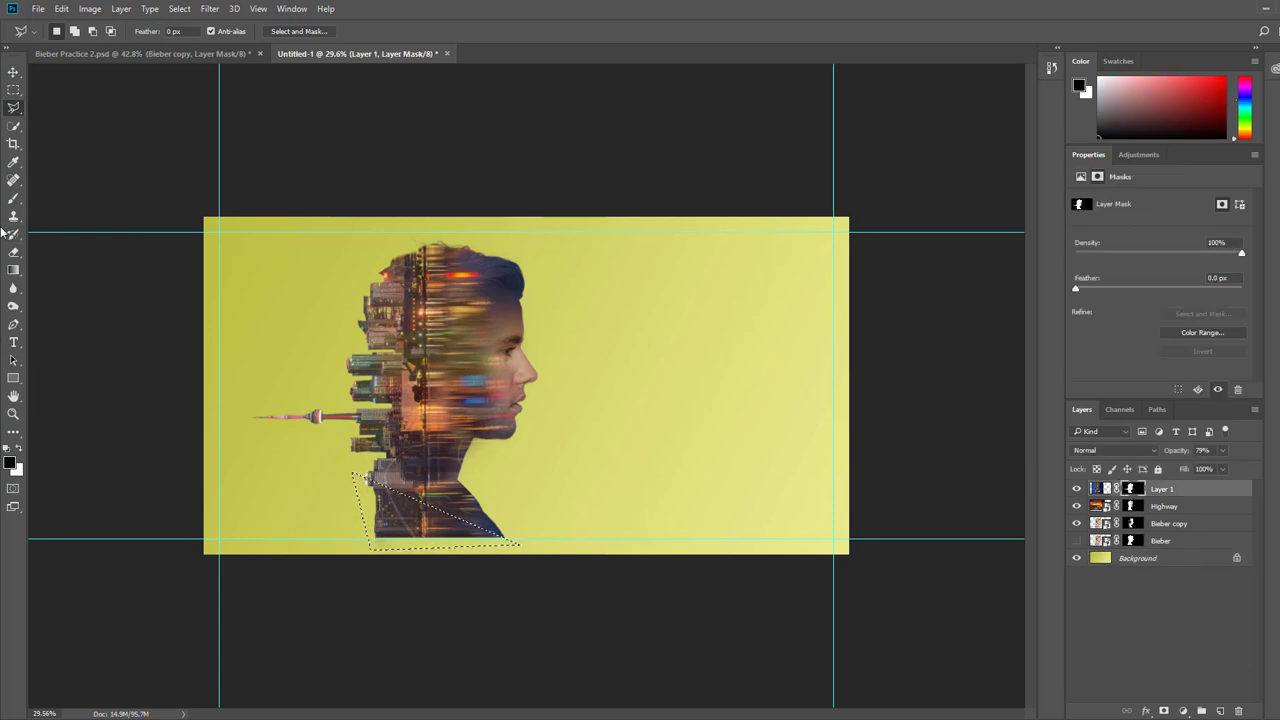
pyautogui.click(13, 199)
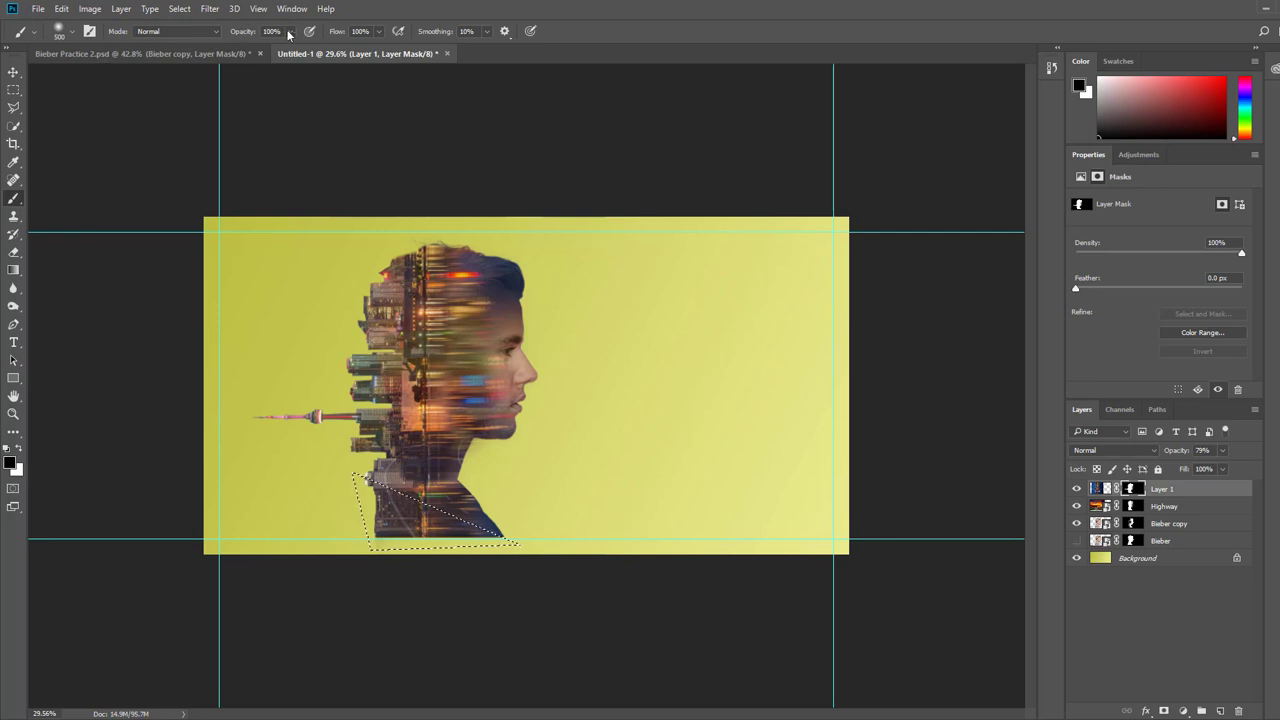
pyautogui.moveTo(371, 514)
pyautogui.mouseDown()
pyautogui.moveTo(341, 517)
pyautogui.moveTo(571, 564)
pyautogui.moveTo(540, 558)
pyautogui.mouseUp()
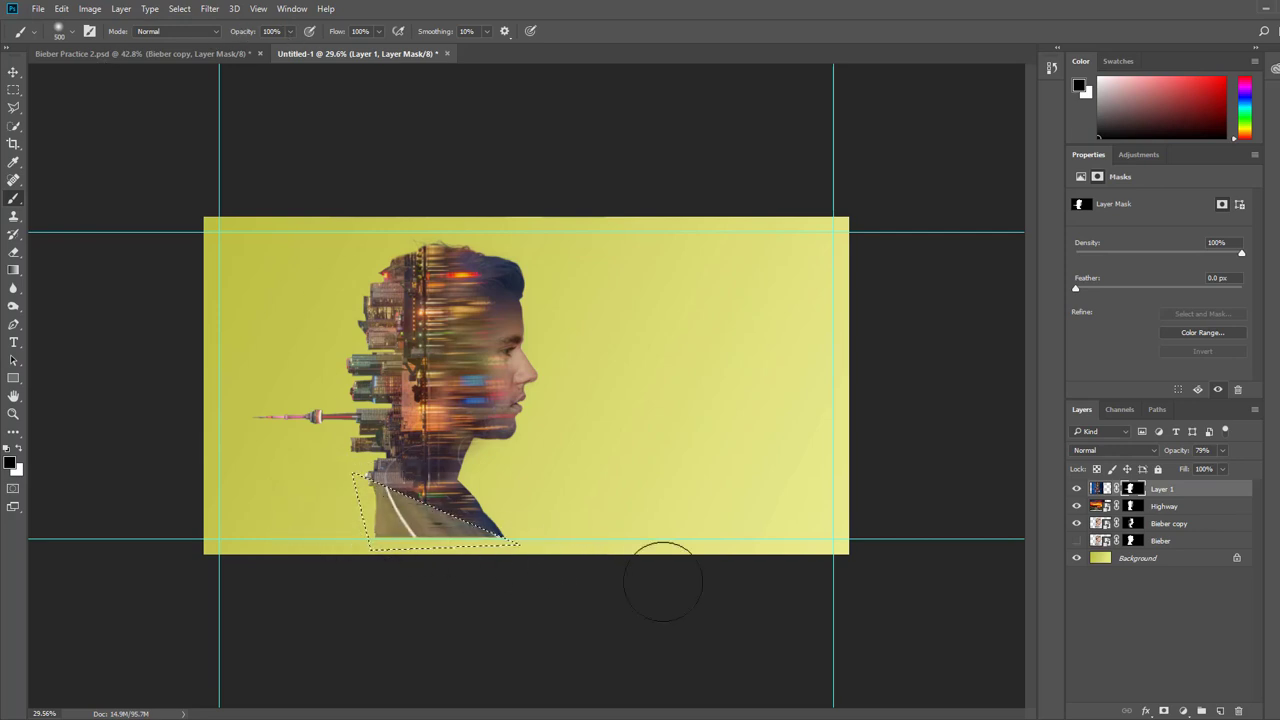
pyautogui.click(1140, 506)
pyautogui.moveTo(424, 538)
pyautogui.mouseDown()
pyautogui.moveTo(327, 495)
pyautogui.moveTo(485, 555)
pyautogui.moveTo(293, 483)
pyautogui.mouseUp()
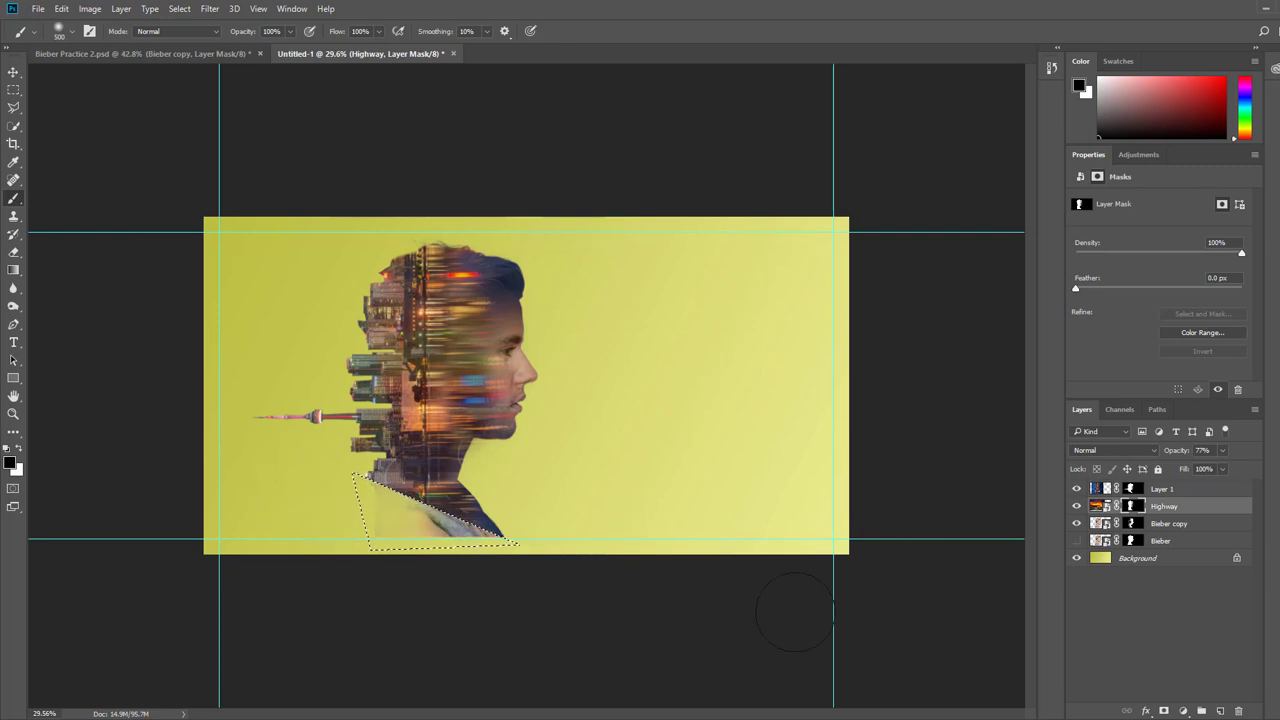
pyautogui.click(1133, 523)
pyautogui.moveTo(414, 538)
pyautogui.mouseDown()
pyautogui.moveTo(343, 500)
pyautogui.moveTo(571, 580)
pyautogui.mouseUp()
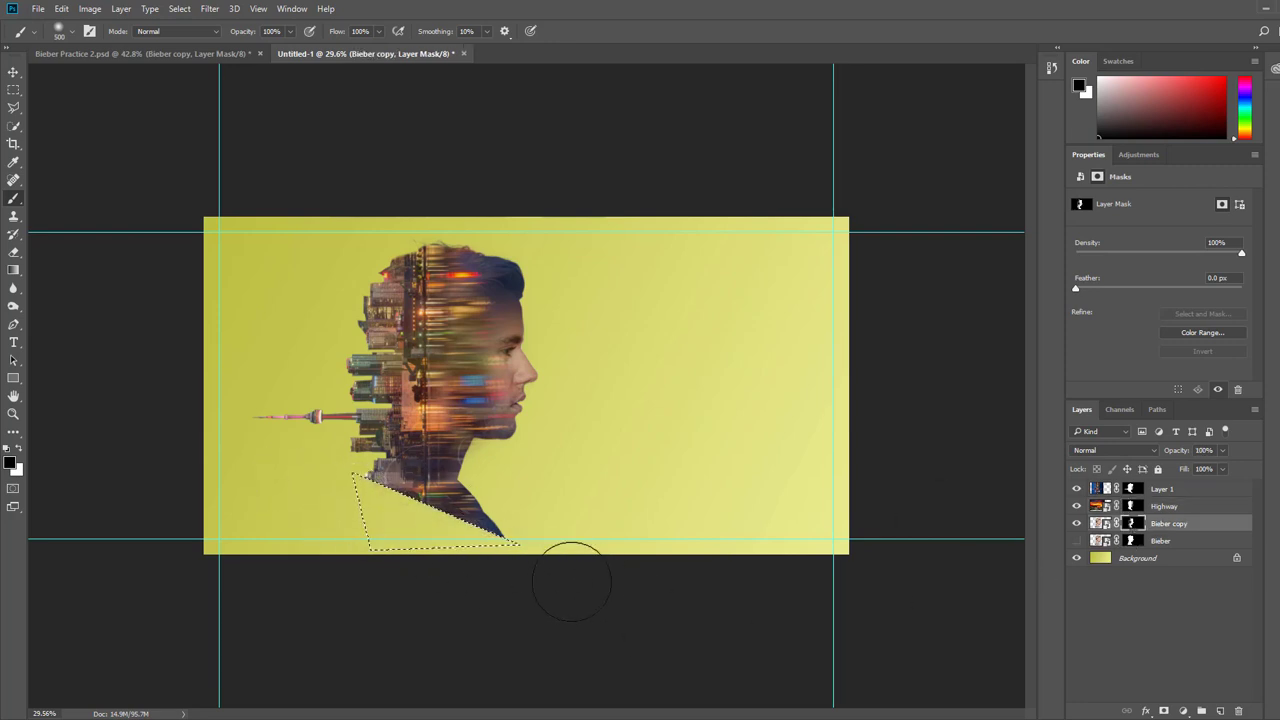
pyautogui.hotkey('ctrl', 'd')
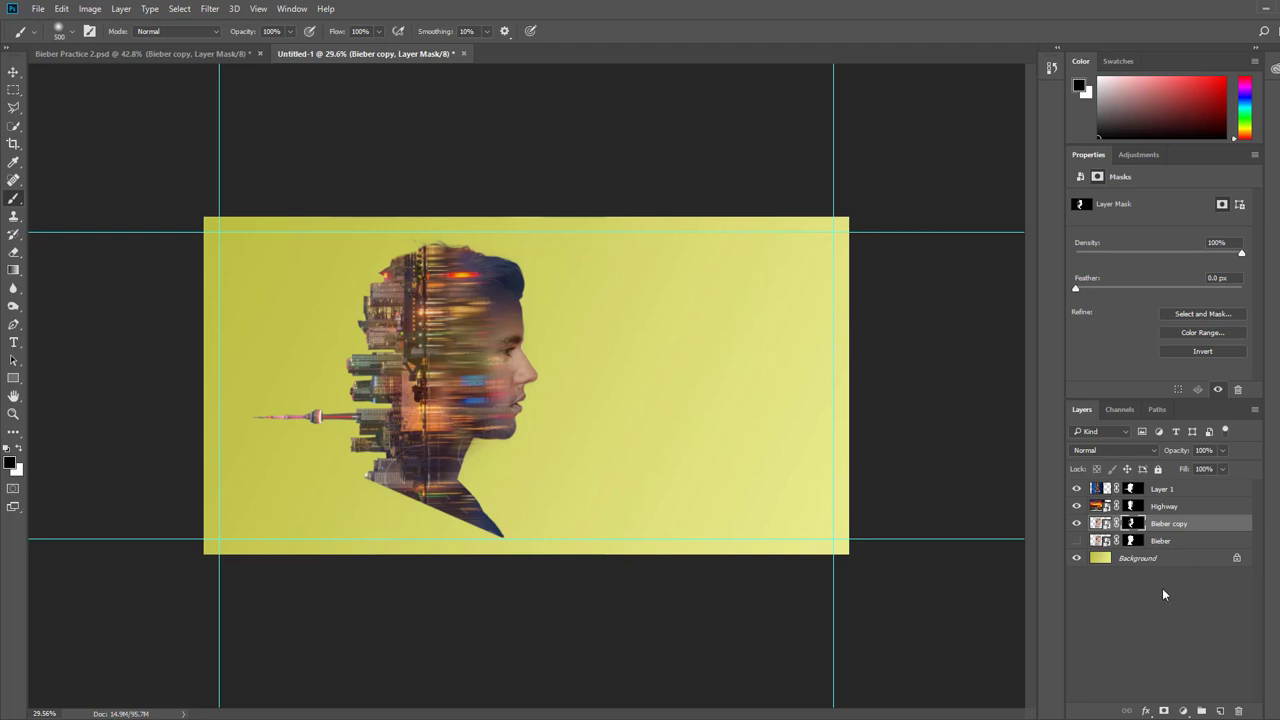
# Apply a Color Balance adjustment to the Highway layer, shifting its midtones from blue towards yellow
pyautogui.click(1165, 507)
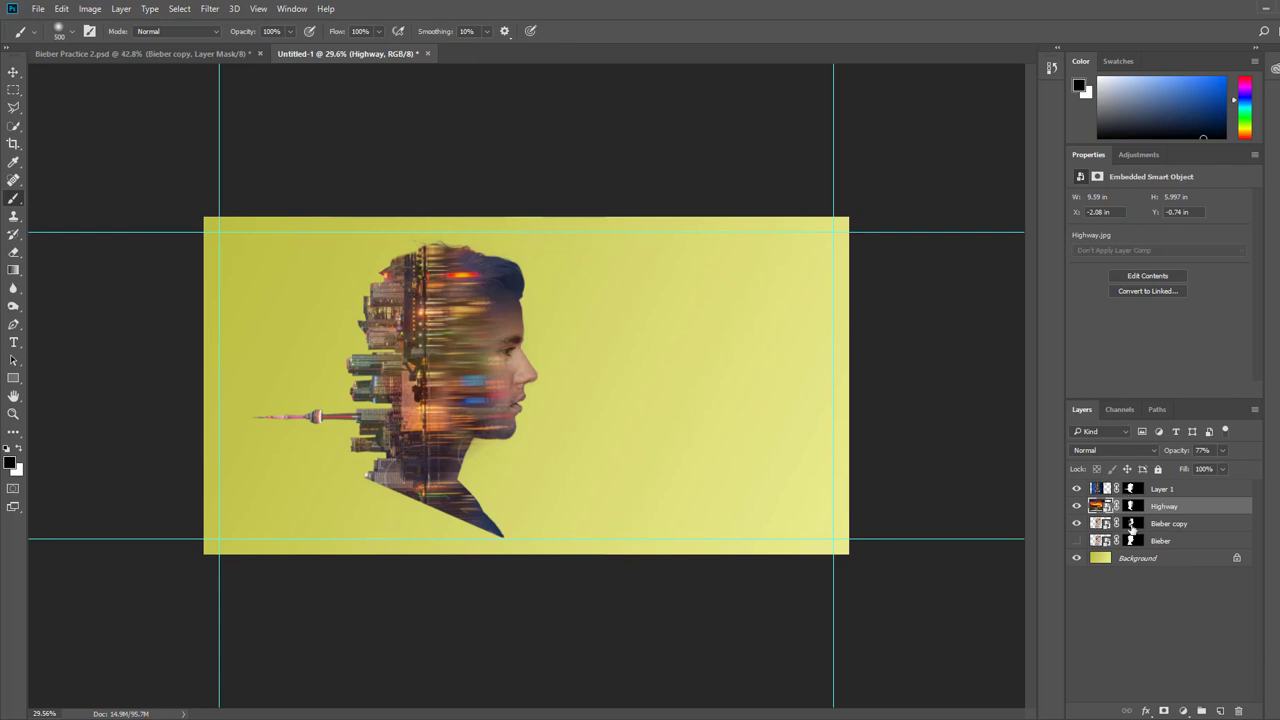
pyautogui.click(91, 8)
pyautogui.moveTo(112, 44)
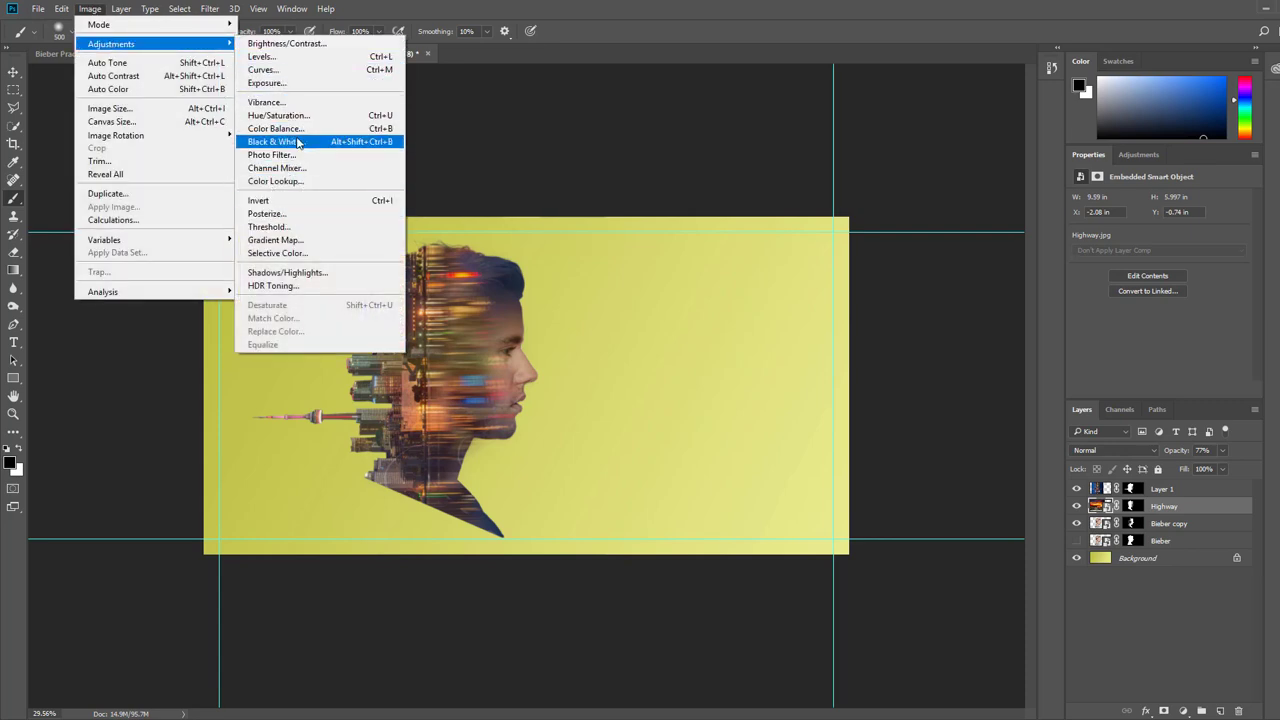
pyautogui.click(273, 129)
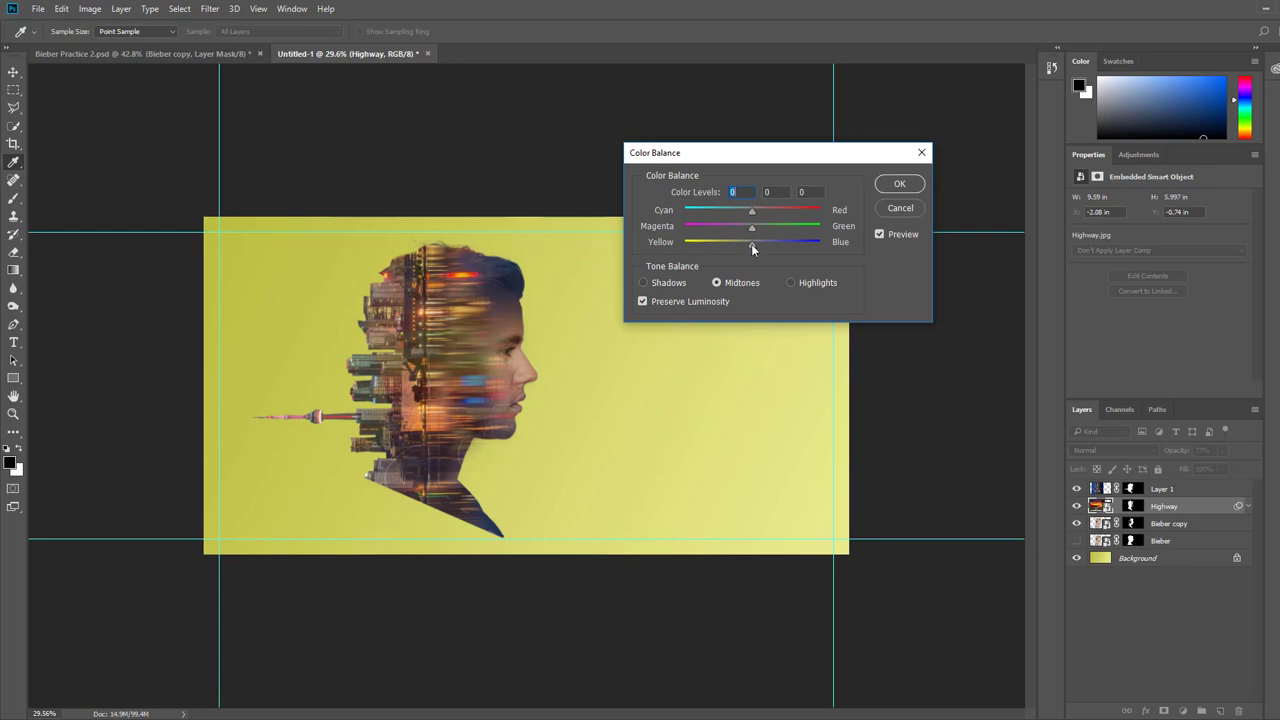
pyautogui.moveTo(751, 244); pyautogui.dragTo(714, 245)
pyautogui.click(899, 184)
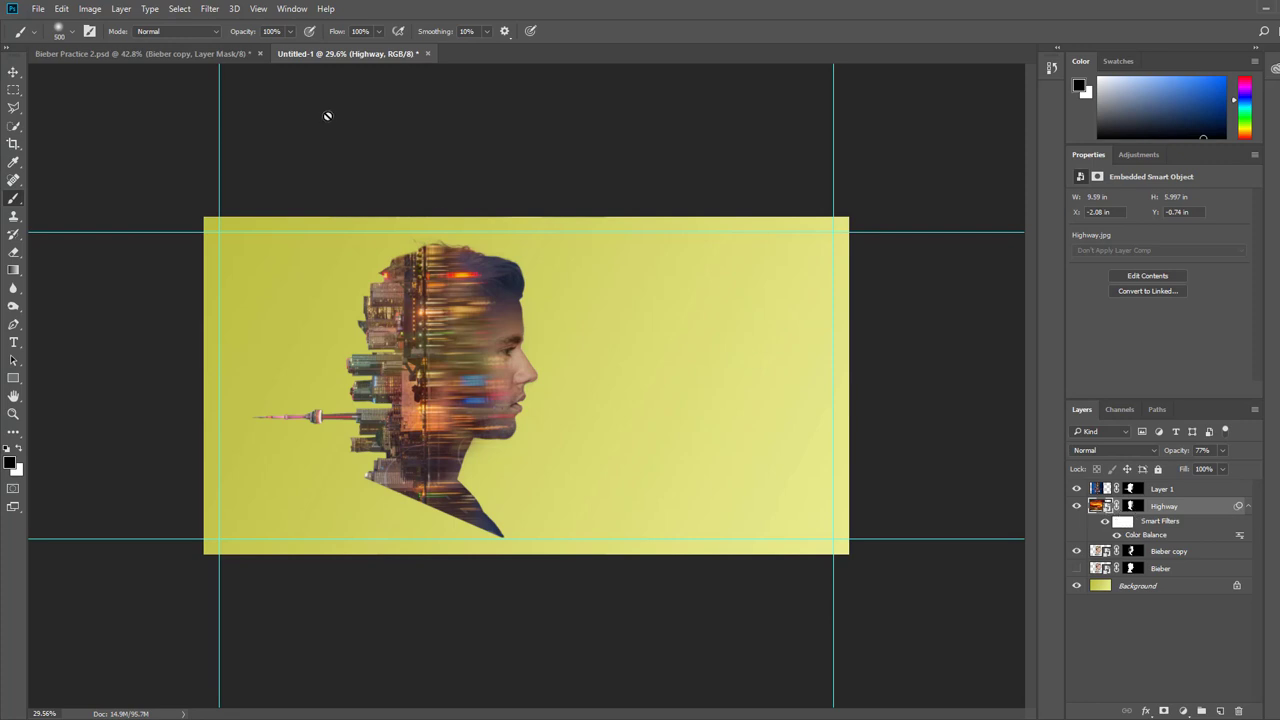
# Apply a Hue/Saturation adjustment to the Bieber copy layer with saturation set to -66
pyautogui.click(1161, 553)
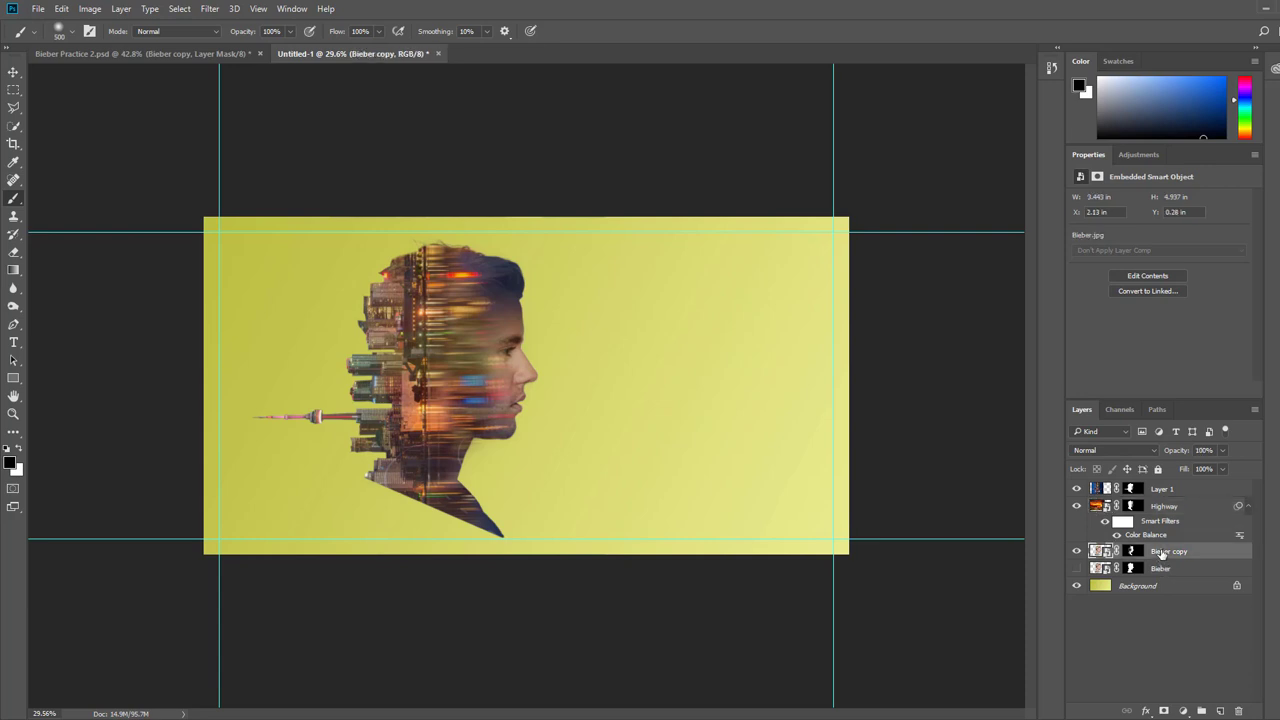
pyautogui.click(92, 10)
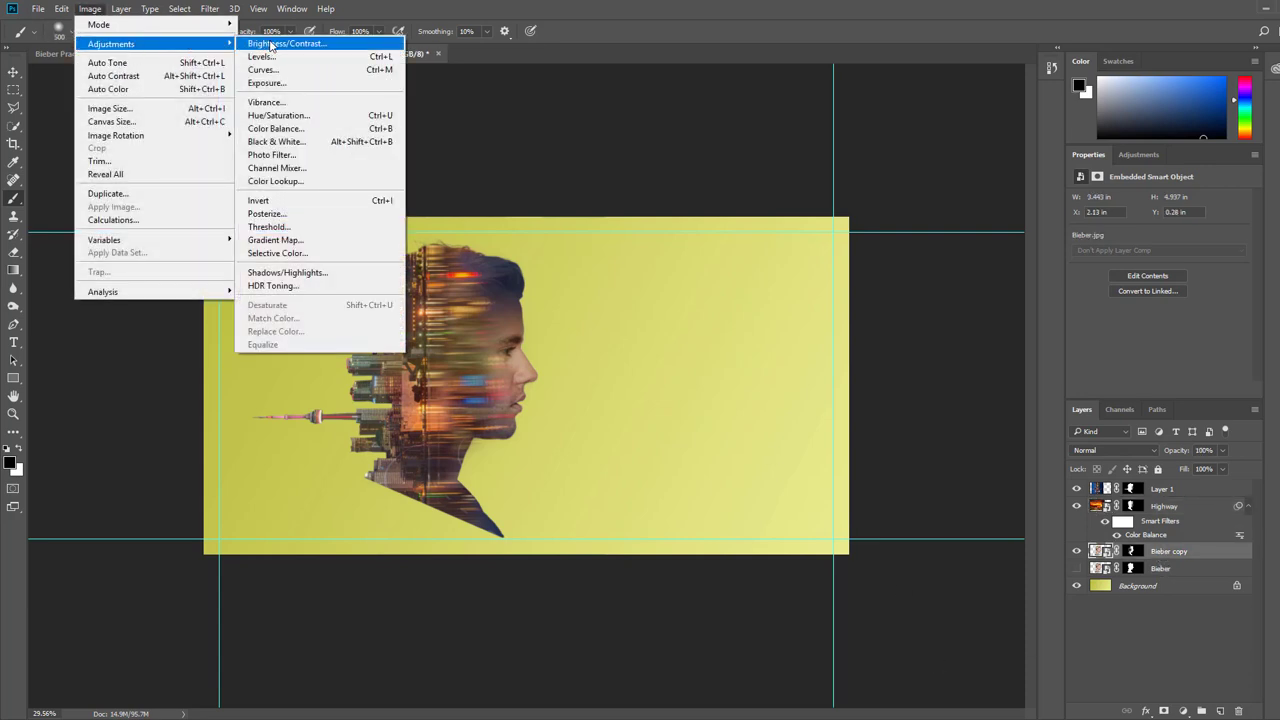
pyautogui.click(278, 115)
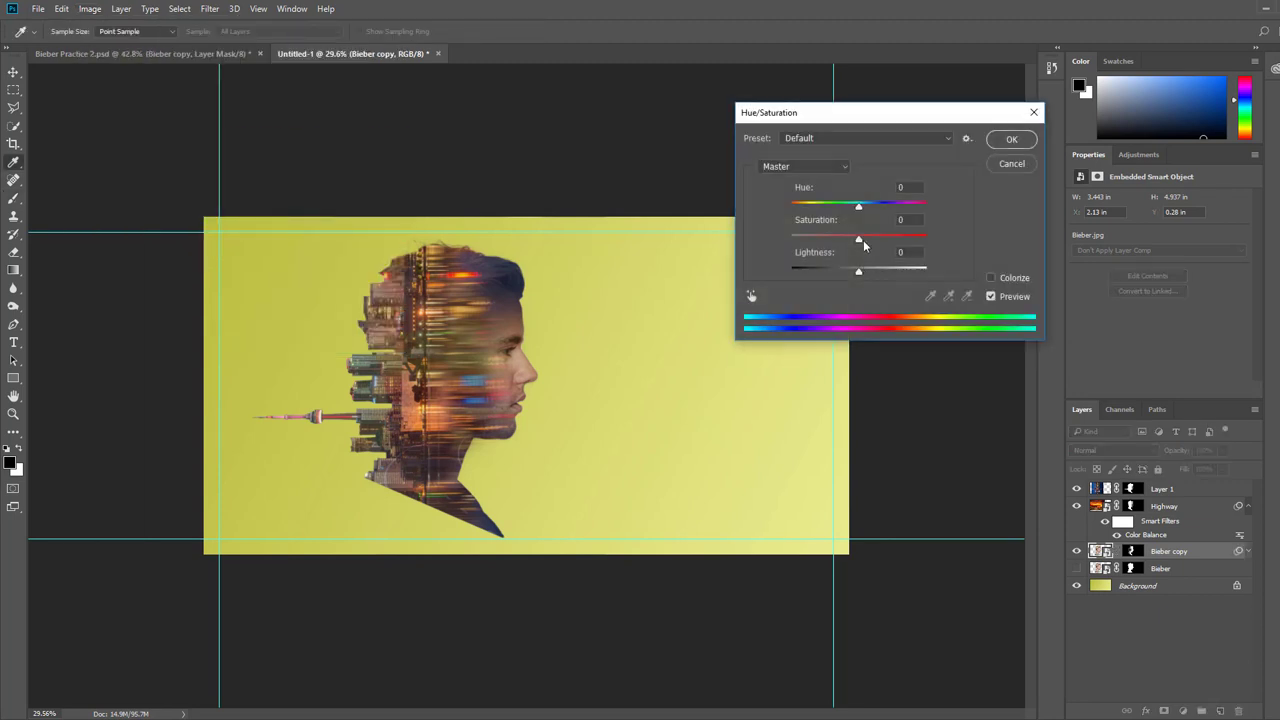
pyautogui.moveTo(863, 244); pyautogui.dragTo(814, 244)
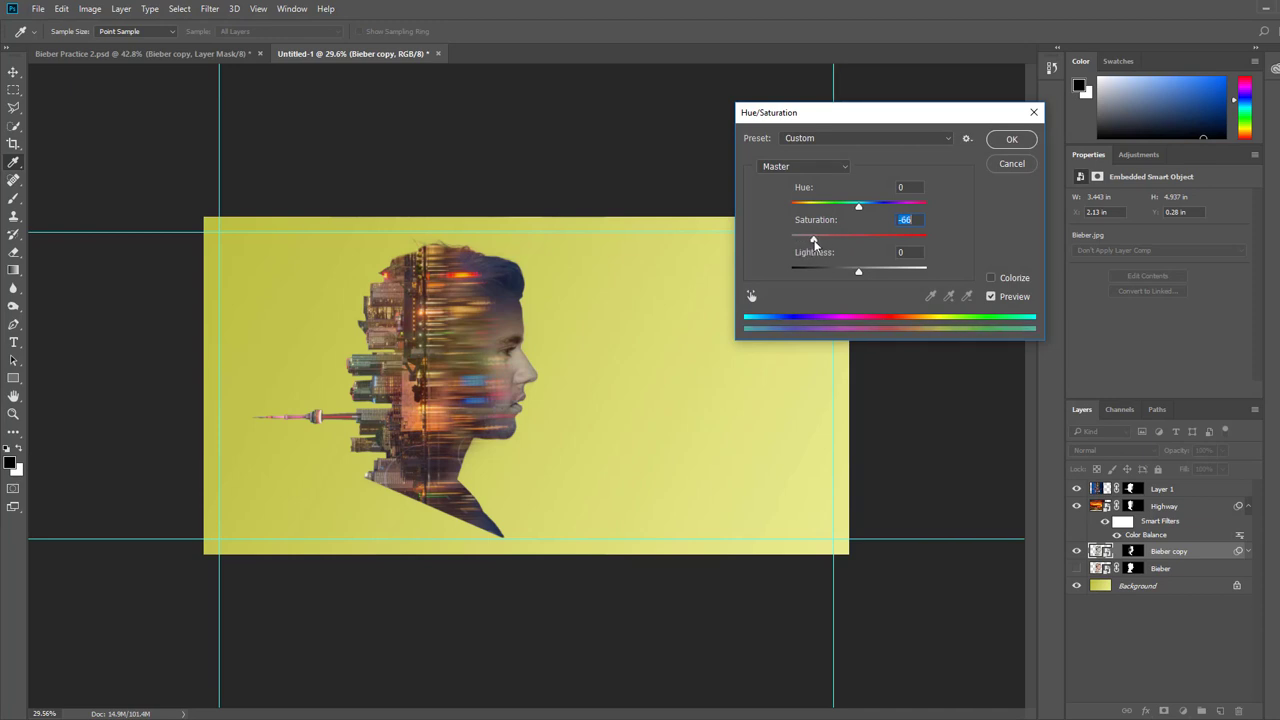
pyautogui.click(1010, 140)
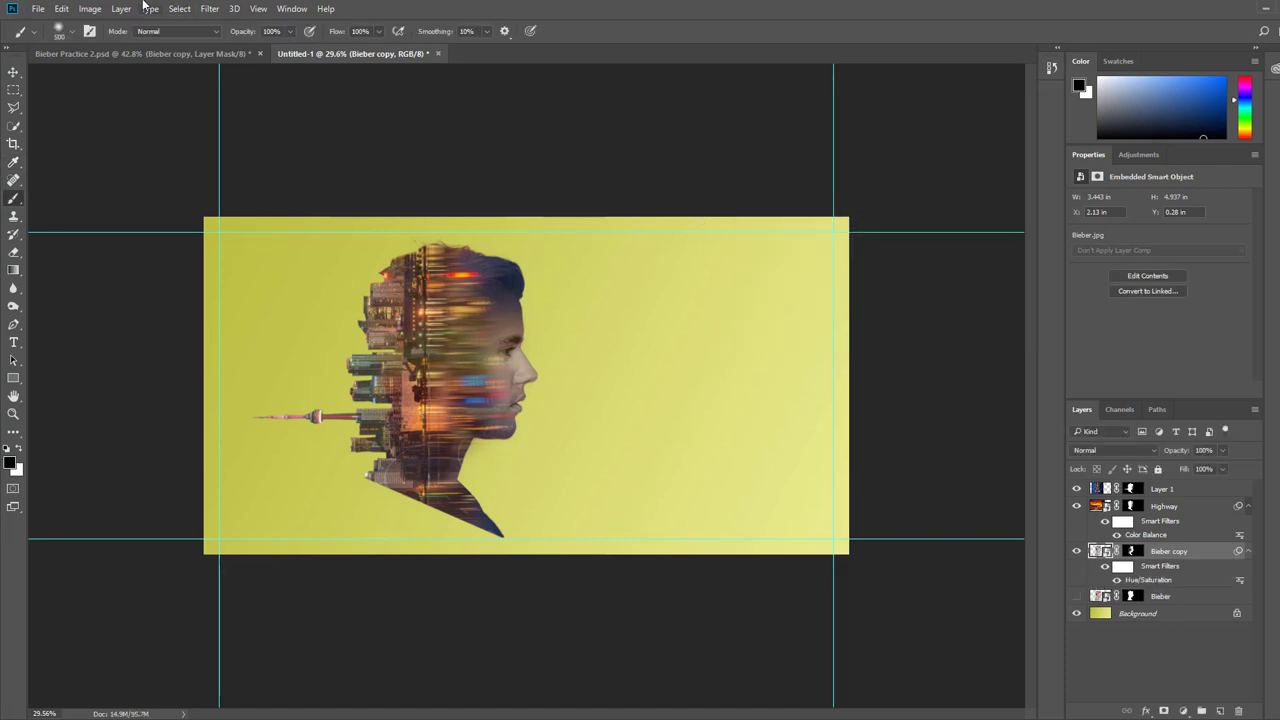
# Apply a Color Balance adjustment to the Bieber copy layer, shifting its midtones from blue towards yellow
pyautogui.click(82, 10)
pyautogui.moveTo(120, 44)
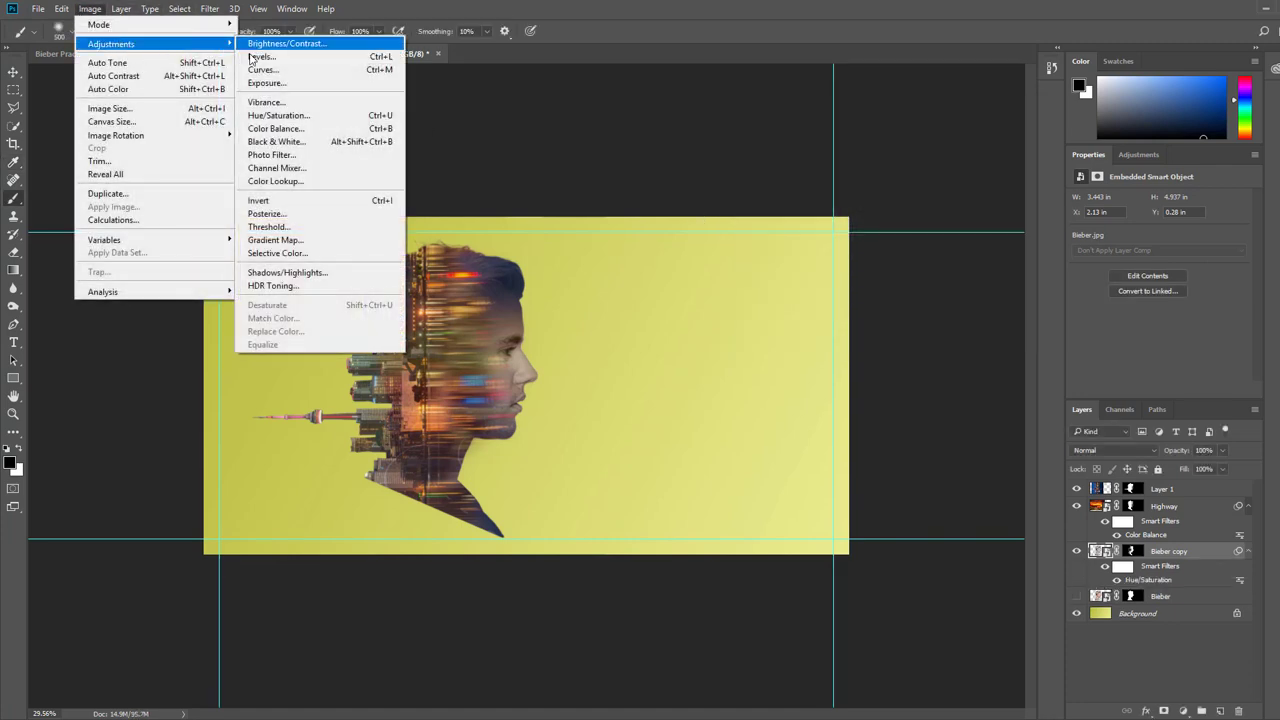
pyautogui.click(274, 128)
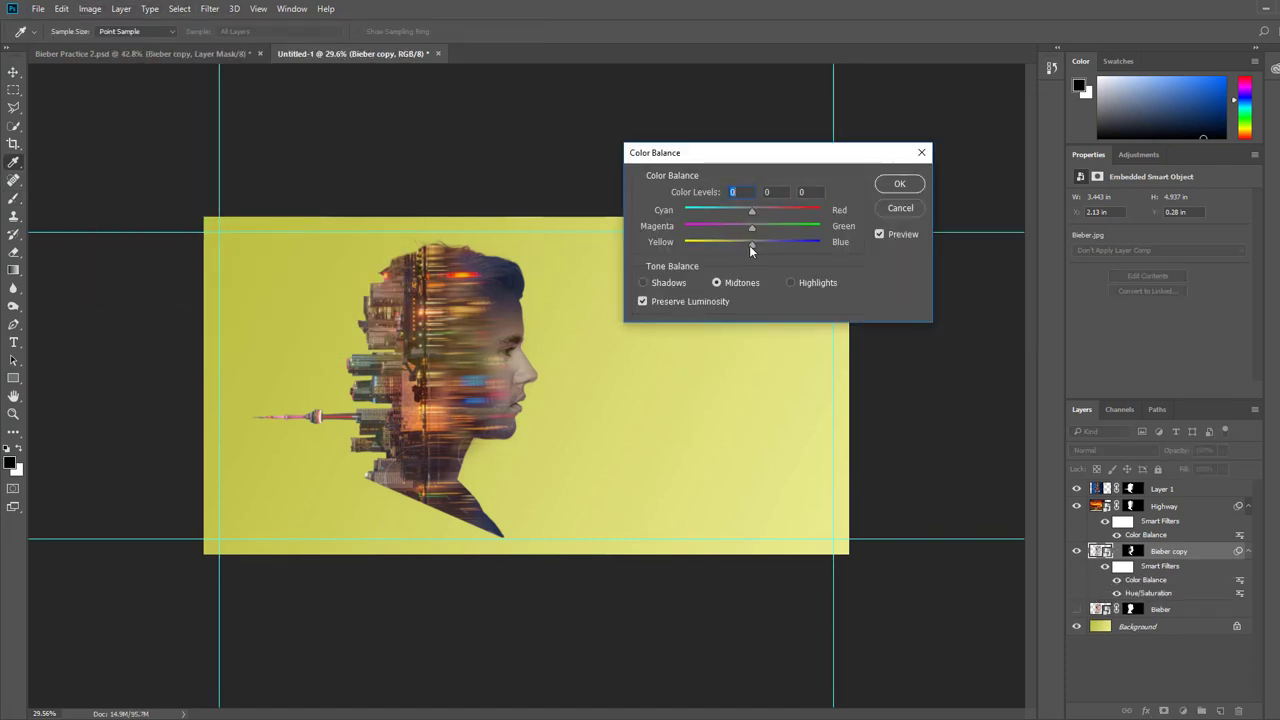
pyautogui.moveTo(749, 245); pyautogui.dragTo(709, 241)
pyautogui.click(900, 185)
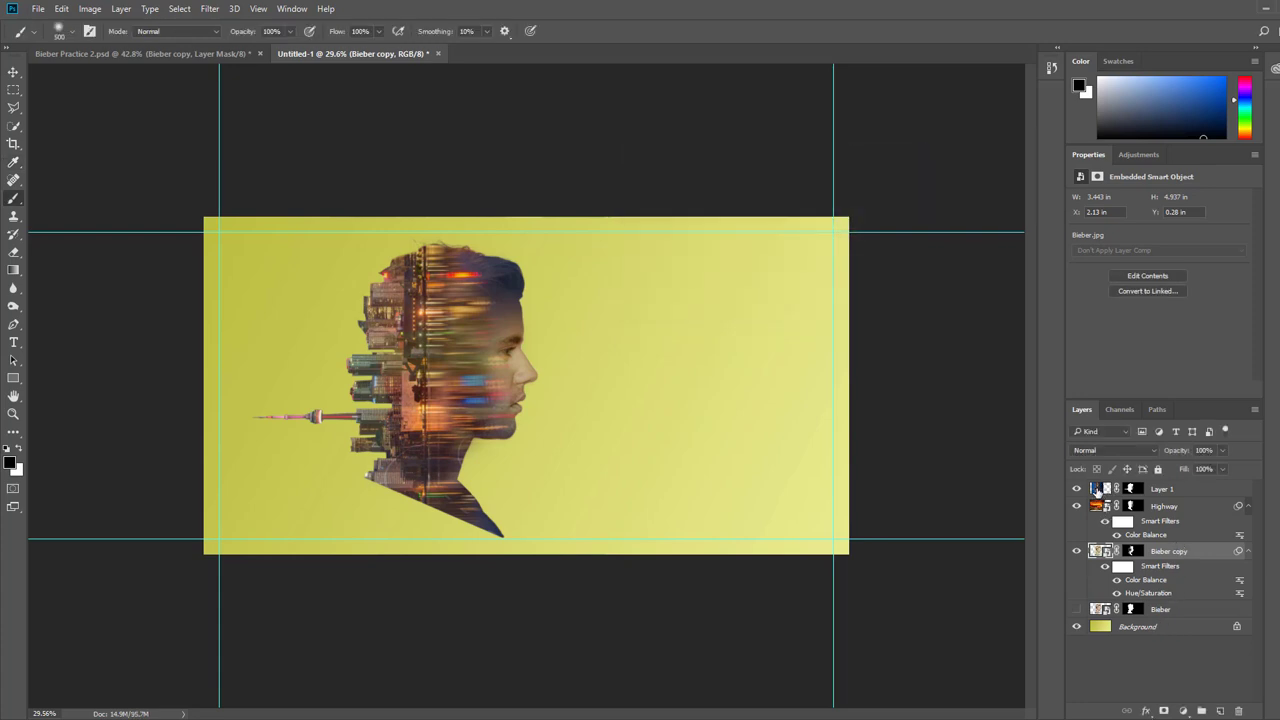
# Try converting Layer 1 to a smart object, and undo the conversion
pyautogui.click(1157, 489)
pyautogui.rightClick(1157, 489)
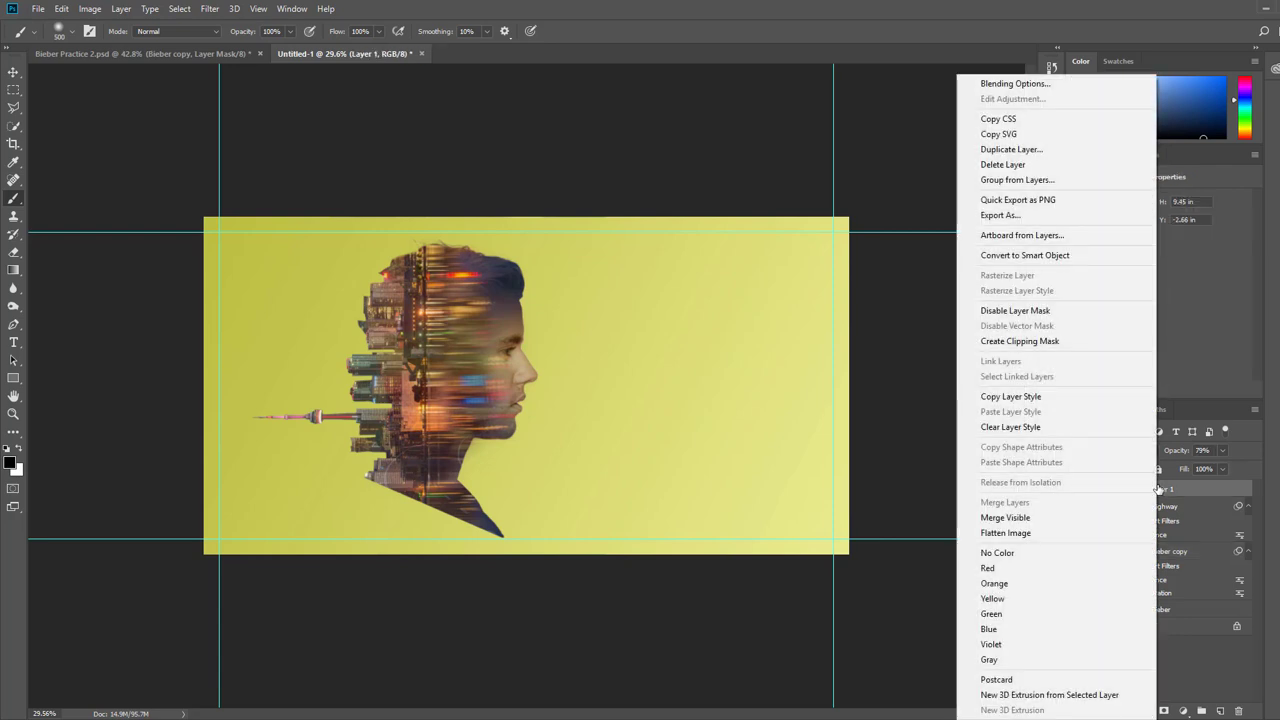
pyautogui.click(1012, 255)
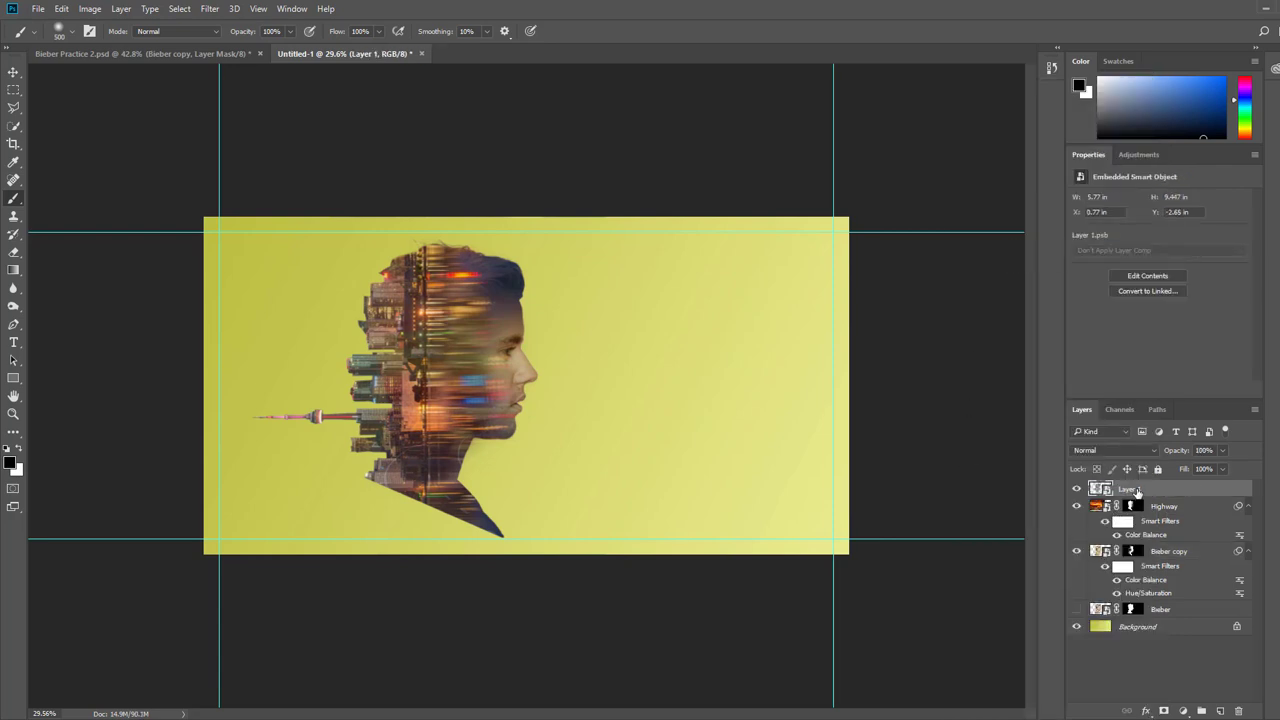
pyautogui.hotkey('ctrl', 'z')
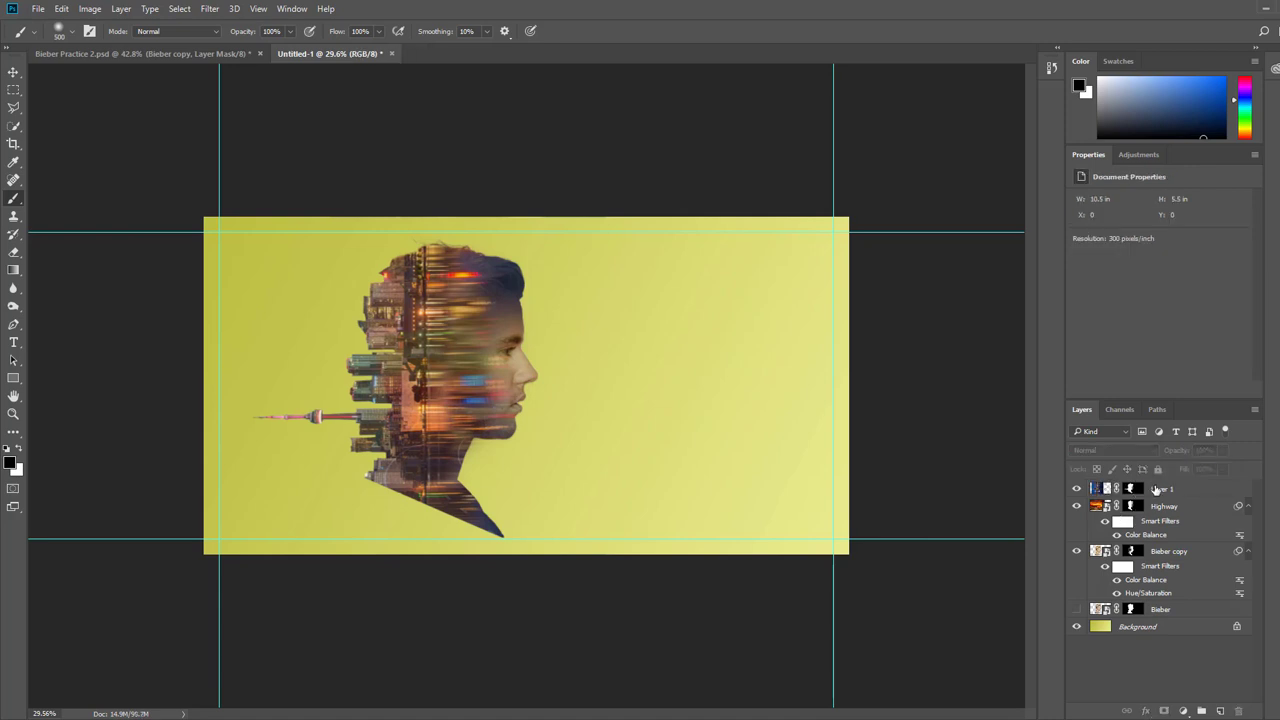
# Add a Hue/Saturation adjustment layer clipped to Layer 1 and set its saturation to -45
pyautogui.click(89, 8)
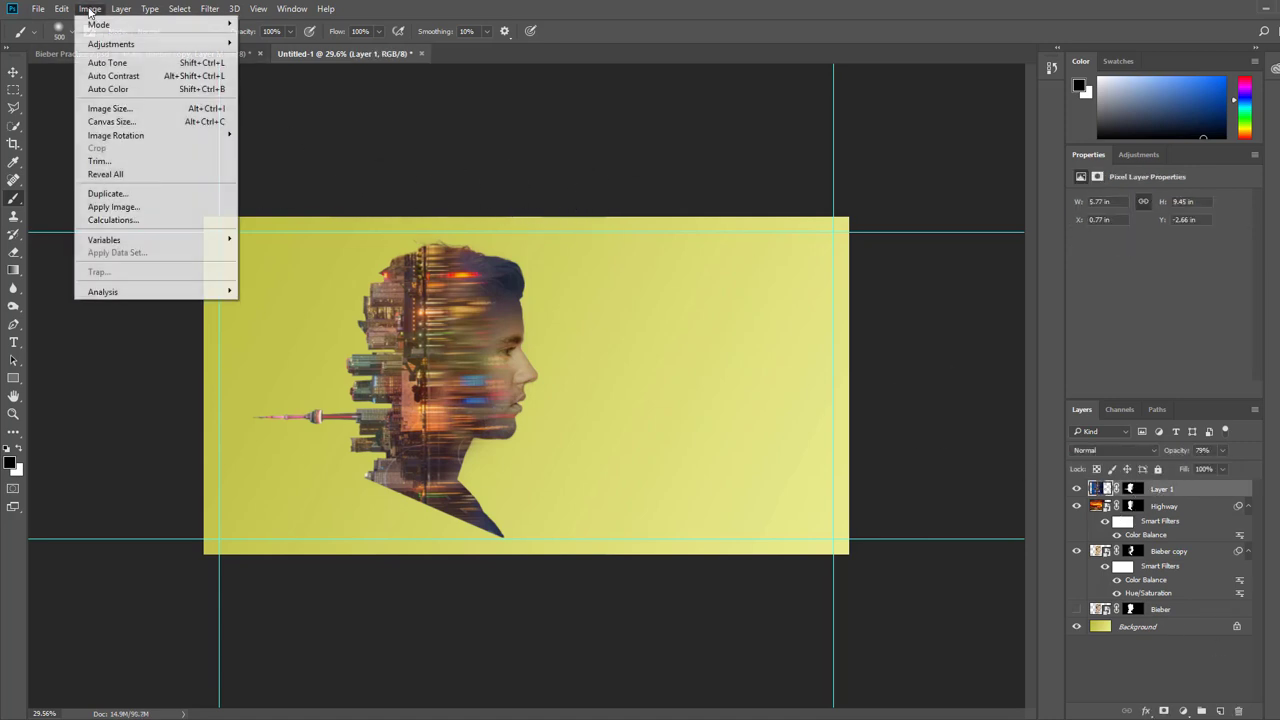
pyautogui.moveTo(122, 9)
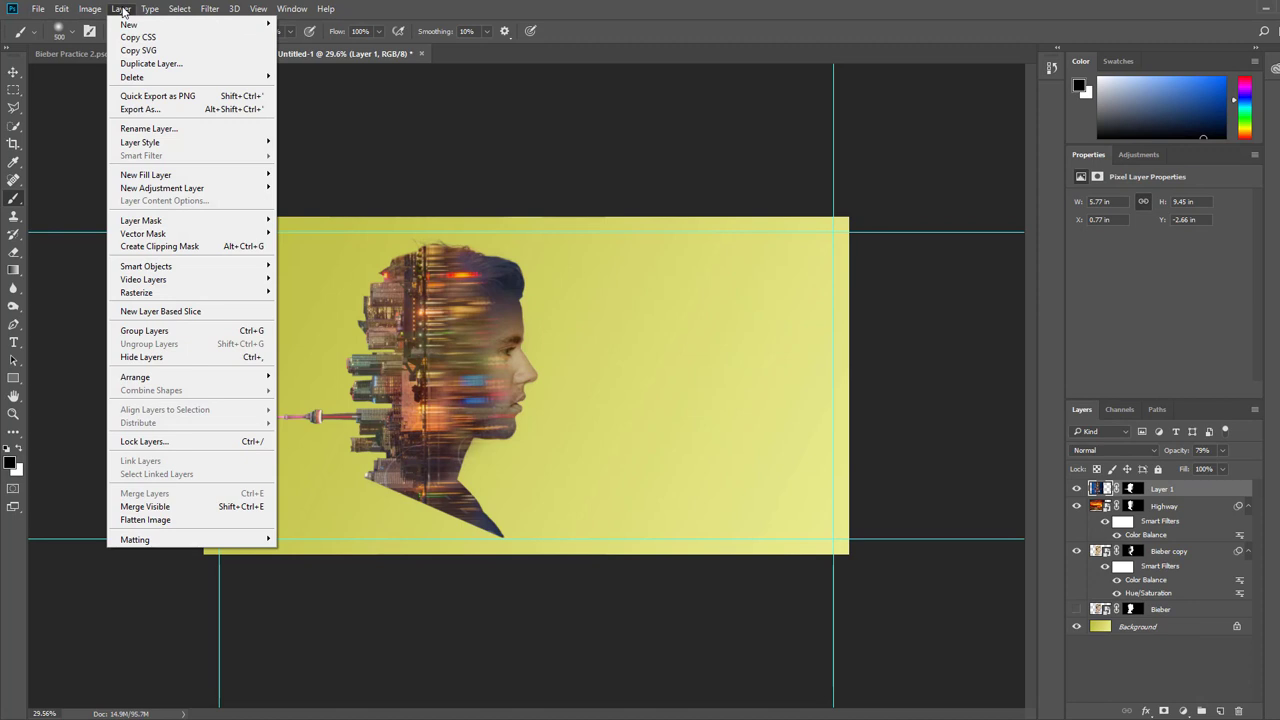
pyautogui.moveTo(255, 188)
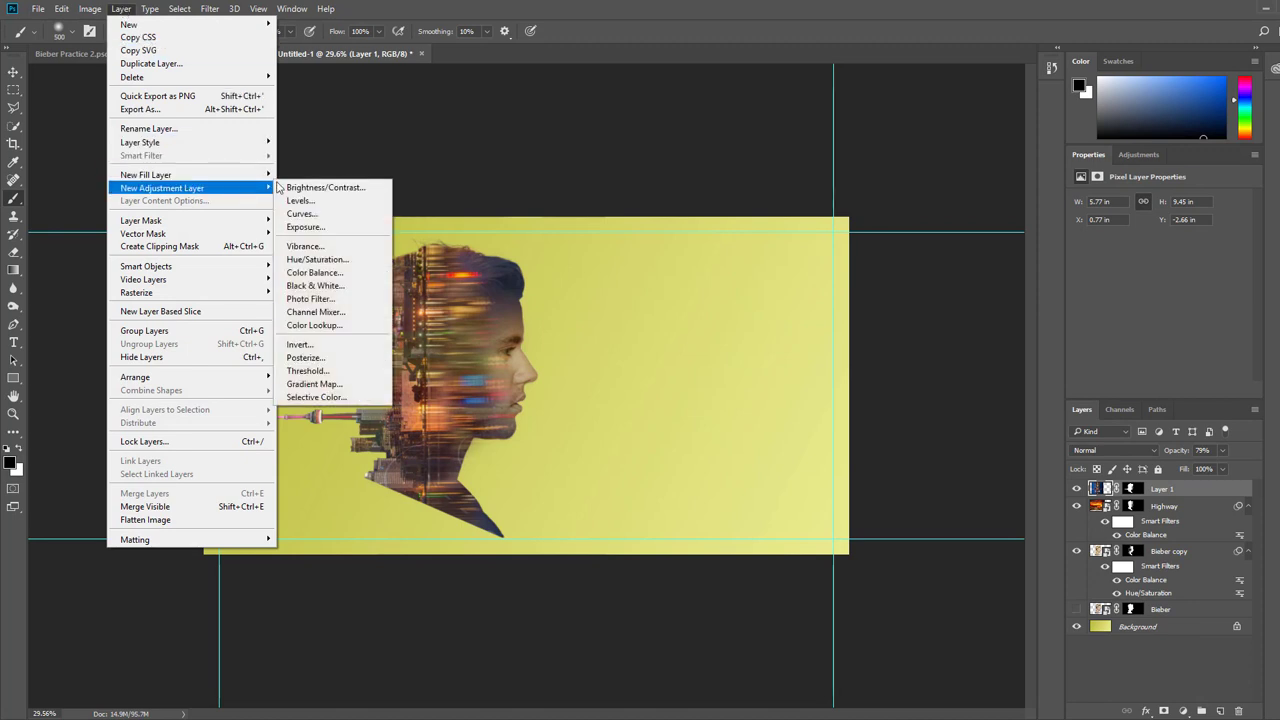
pyautogui.click(316, 260)
pyautogui.moveTo(978, 156); pyautogui.dragTo(648, 181)
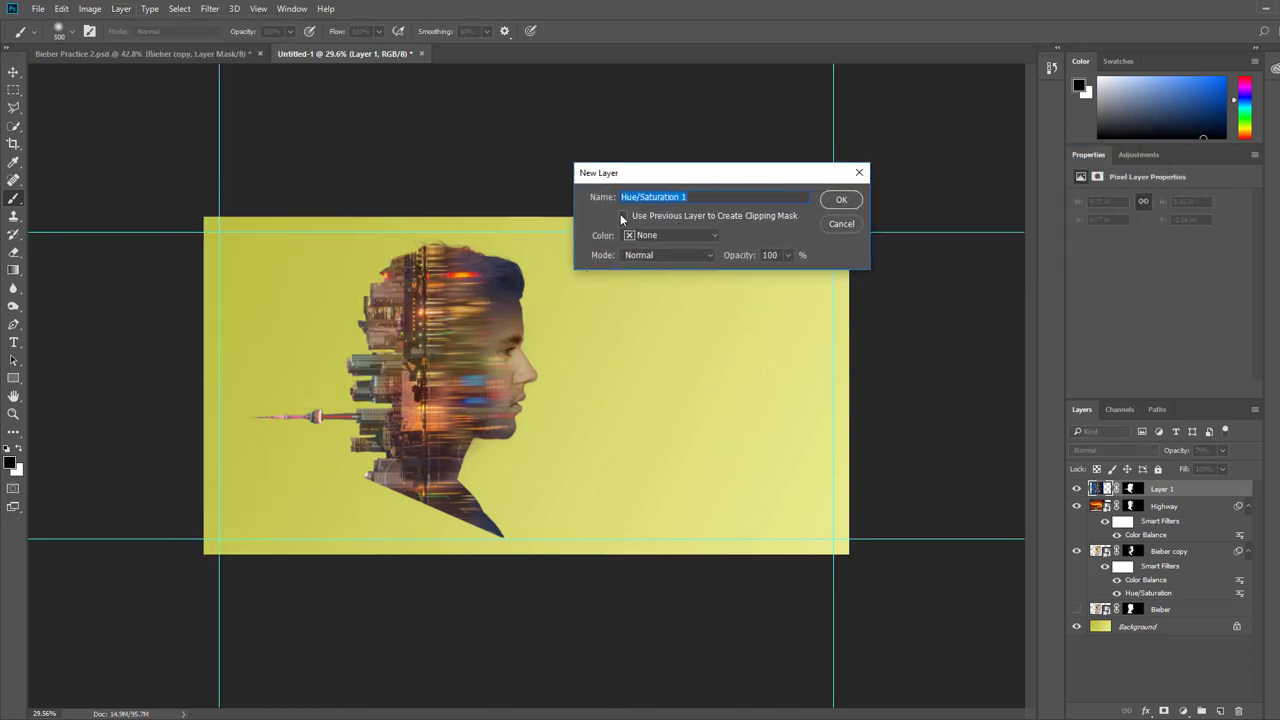
pyautogui.click(623, 216)
pyautogui.click(841, 200)
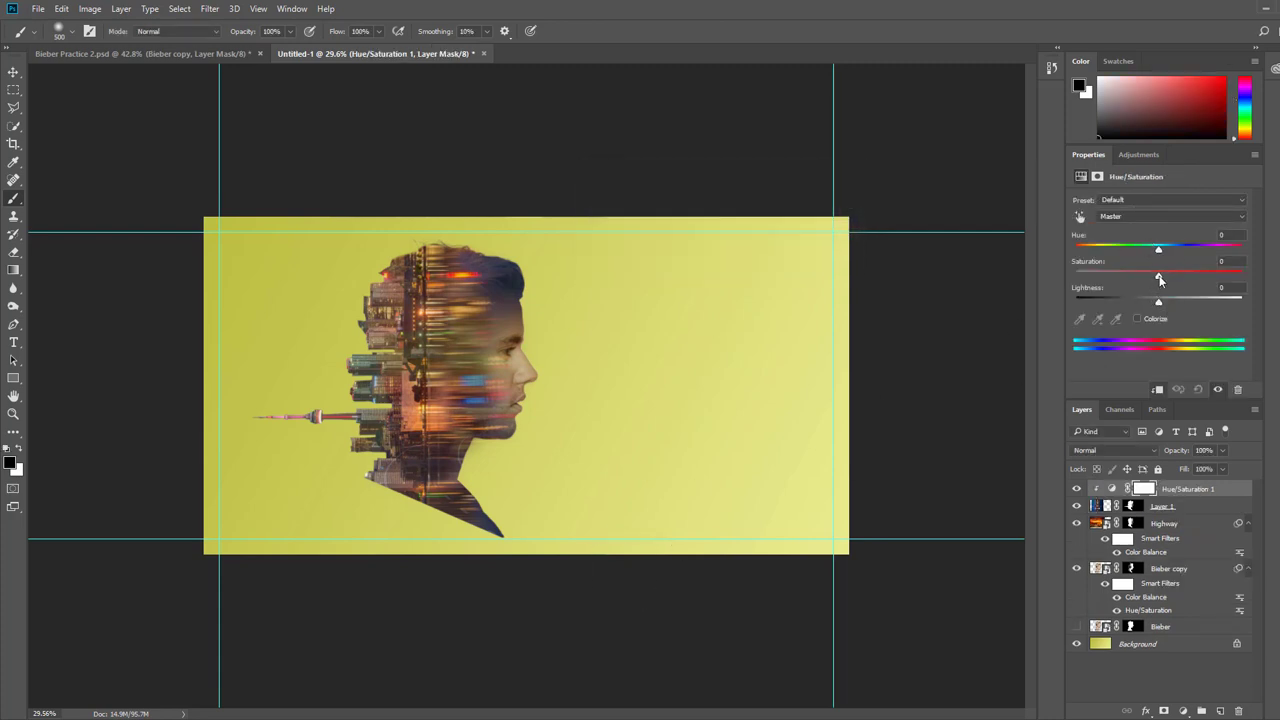
pyautogui.moveTo(1159, 277); pyautogui.dragTo(1120, 280)
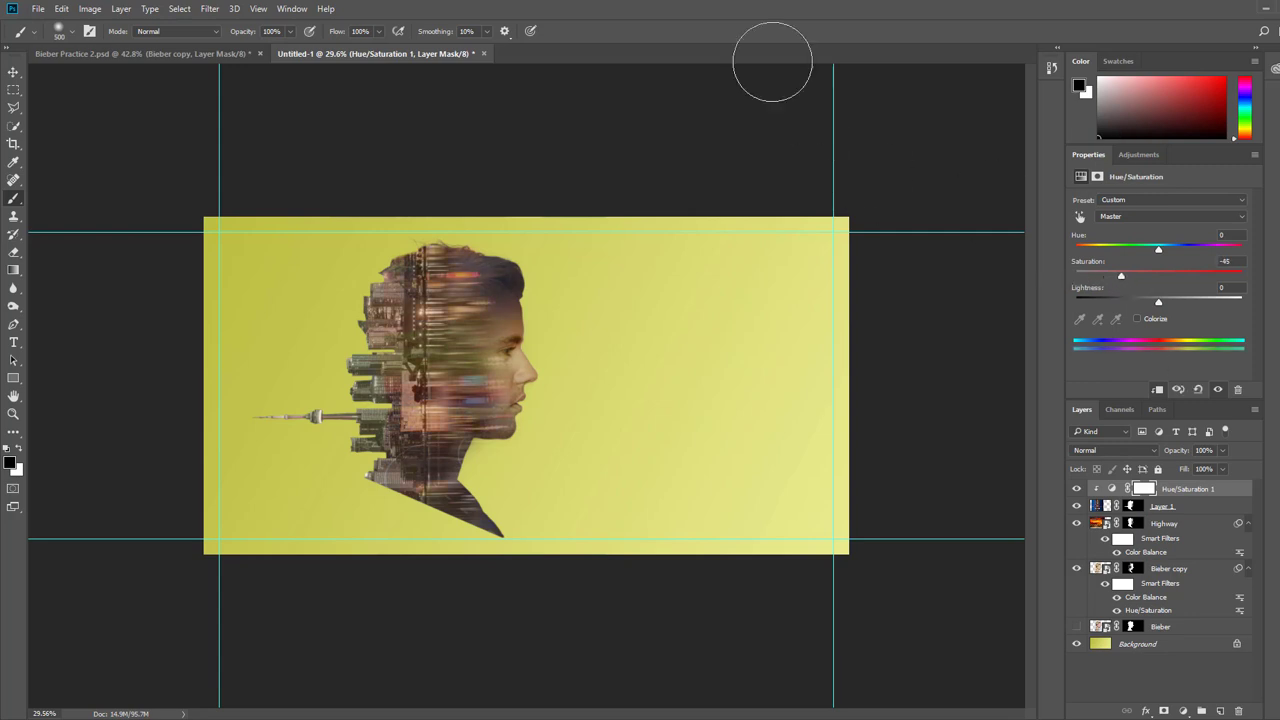
# Add a Color Balance adjustment layer clipped to Layer 1, with midtones at +32 Cyan–Red and -43 Yellow–Blue
pyautogui.click(120, 9)
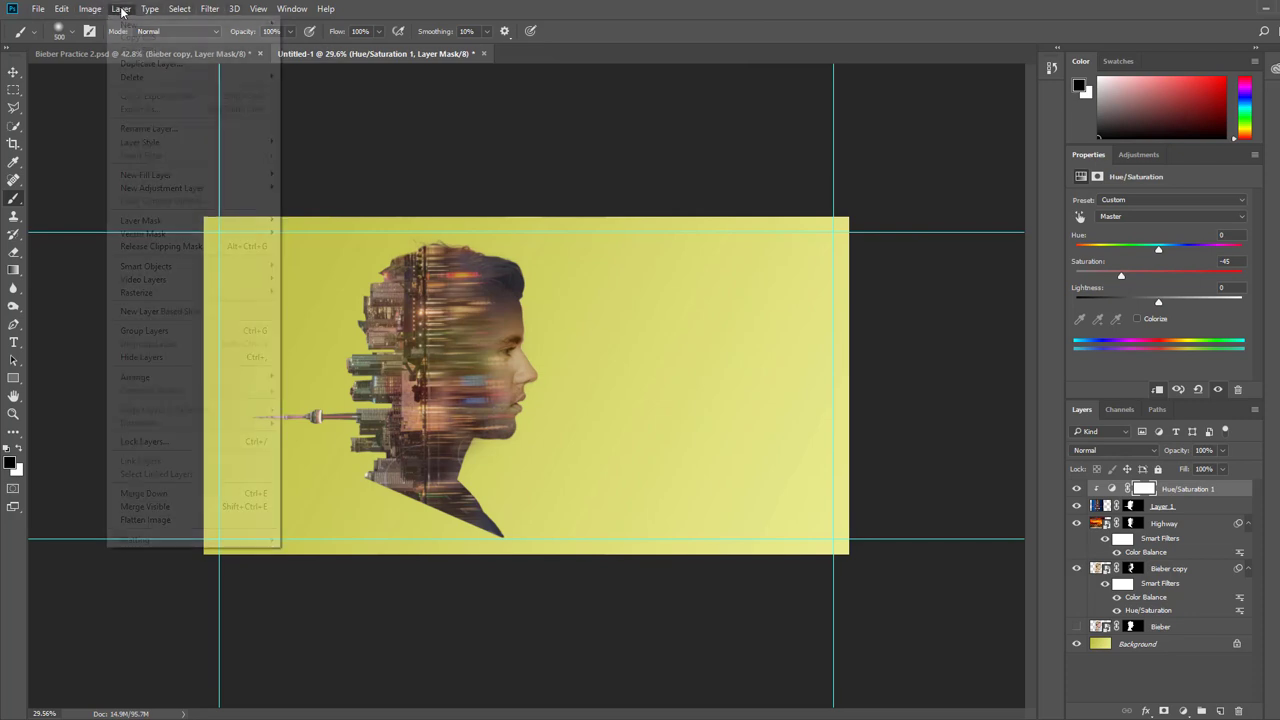
pyautogui.moveTo(189, 190)
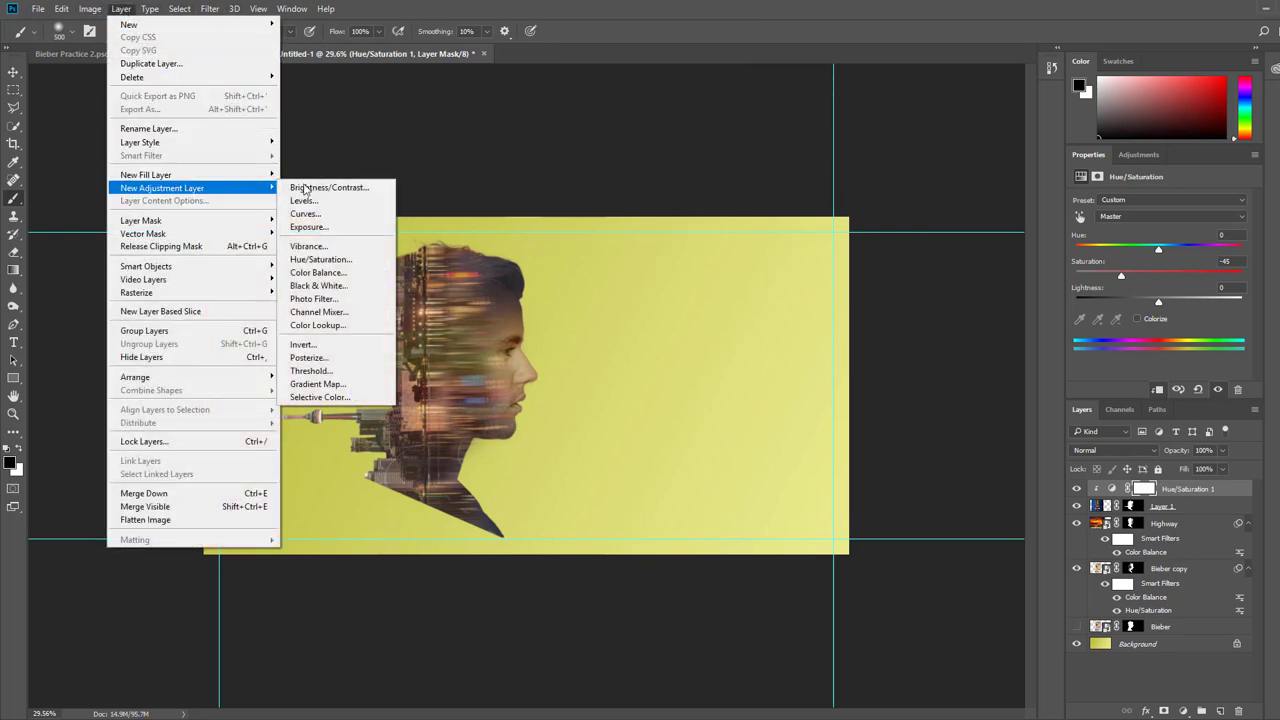
pyautogui.click(332, 262)
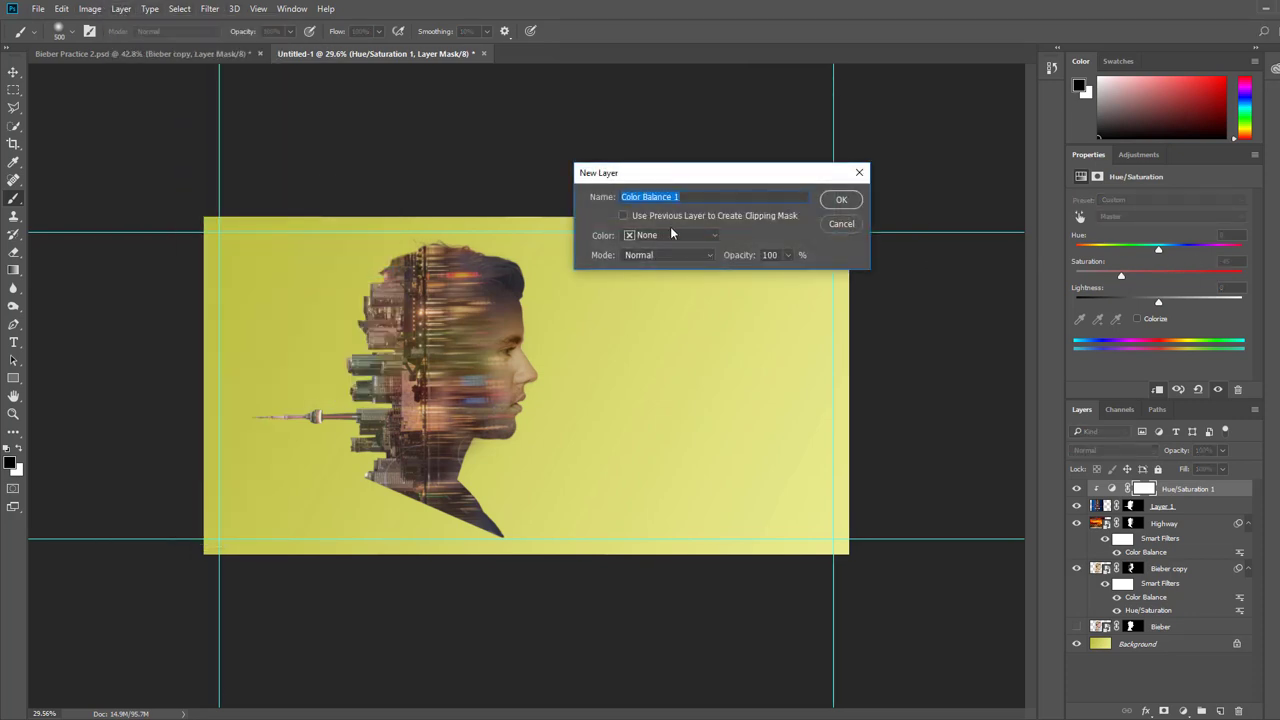
pyautogui.click(623, 216)
pyautogui.click(840, 201)
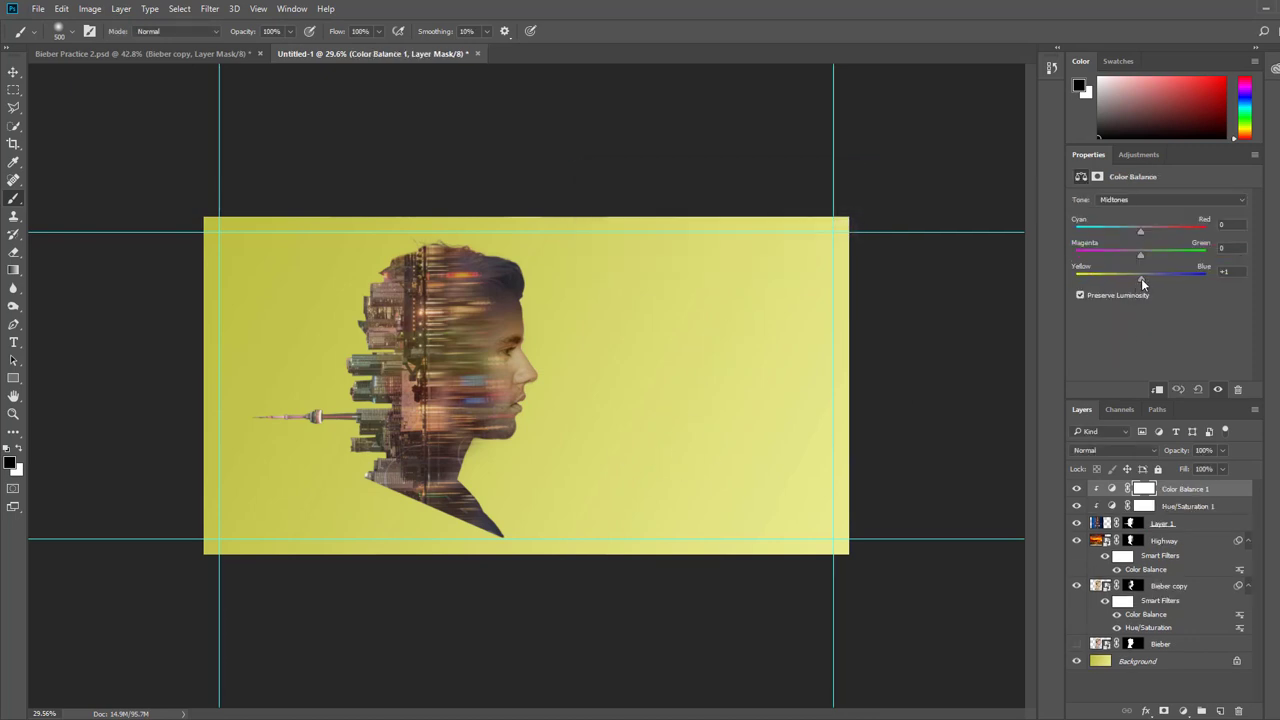
pyautogui.moveTo(1143, 285); pyautogui.dragTo(1113, 285)
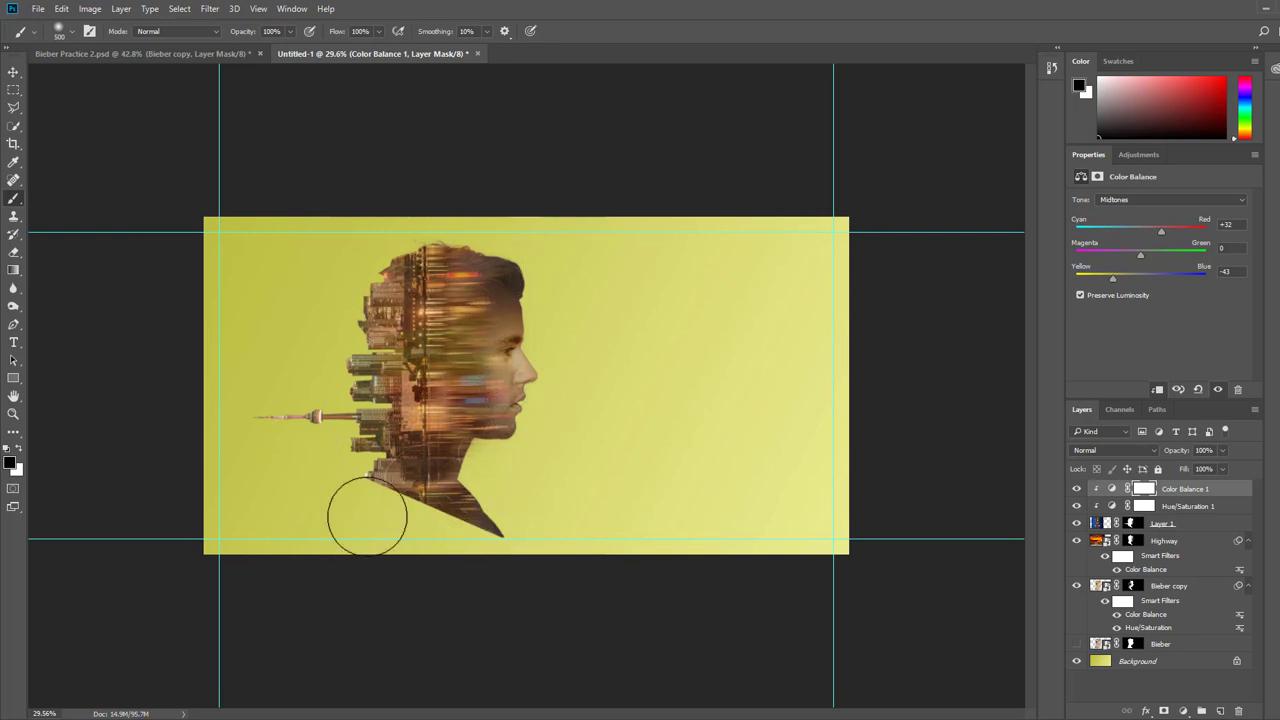
pyautogui.moveTo(561, 719)
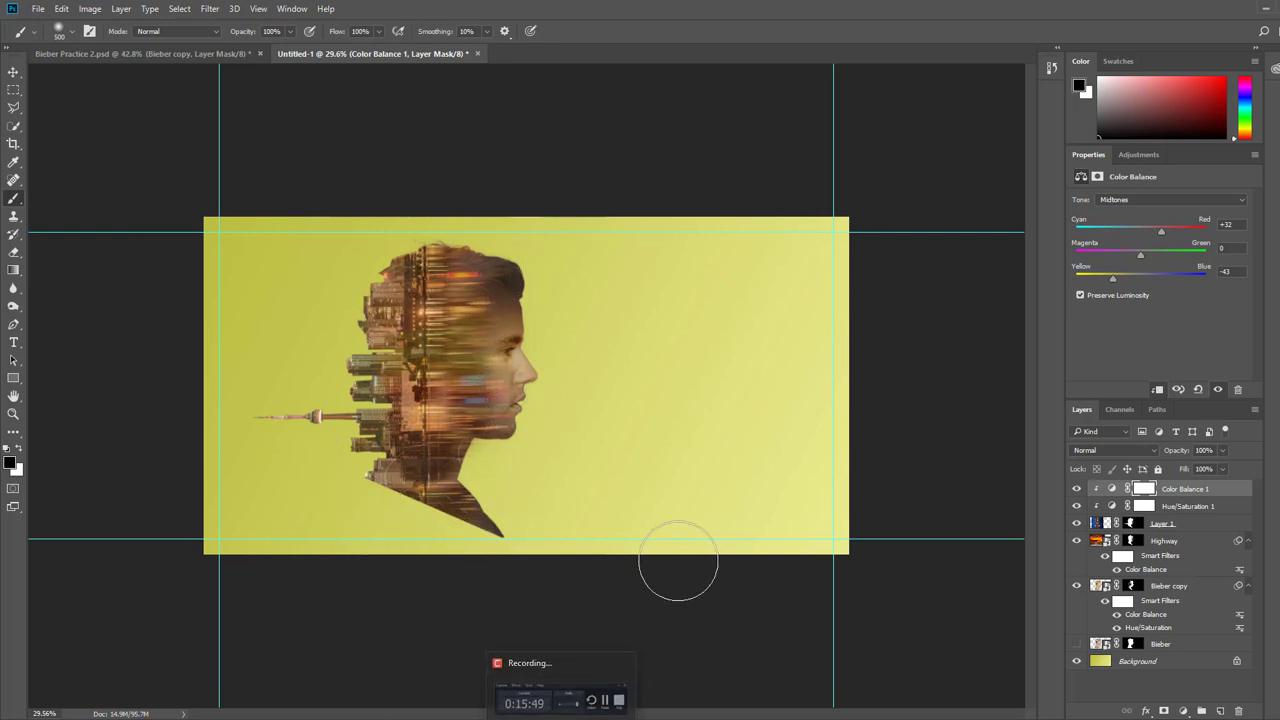